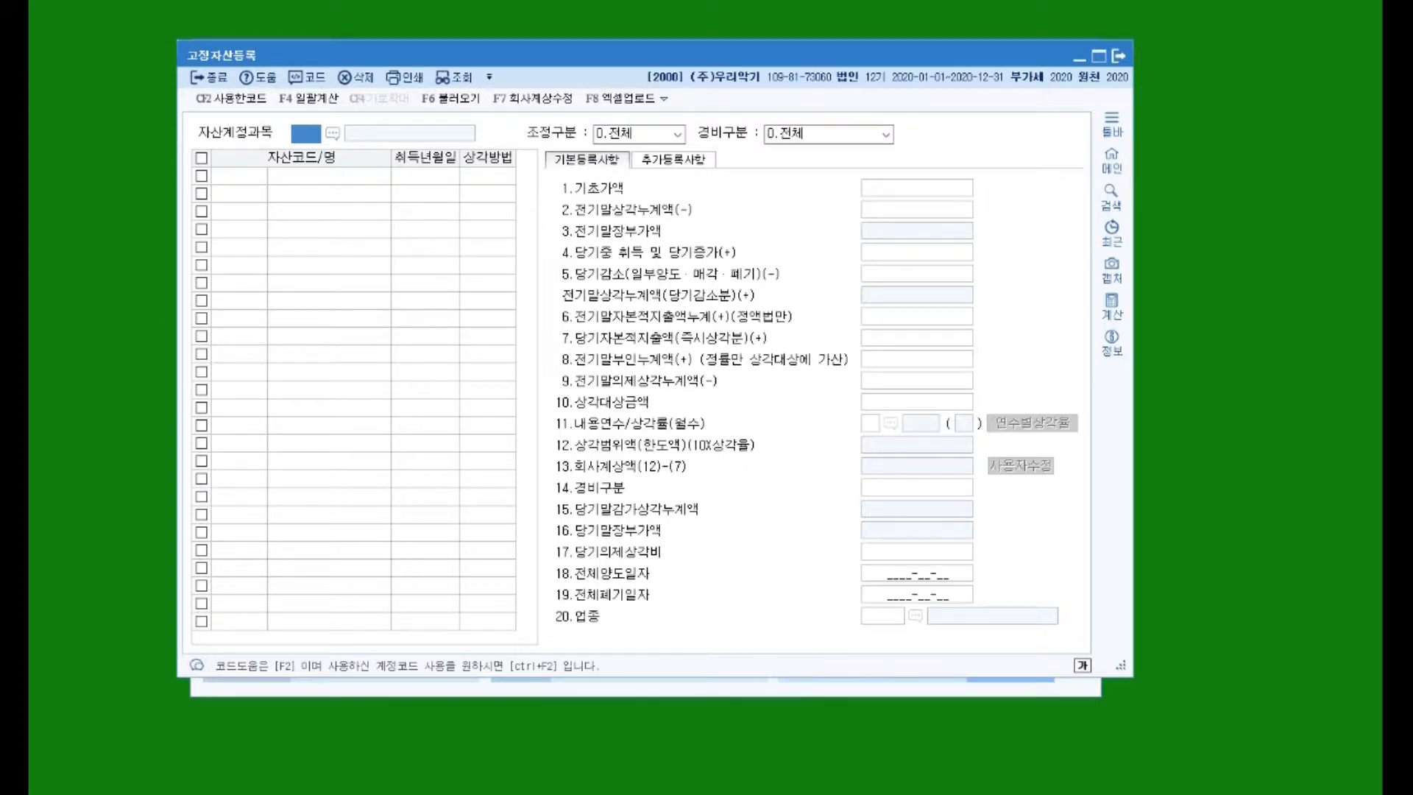
Select 0202 건물 as the asset account for the fixed asset register
{"action": "left_click", "coordinate": [333, 133]}
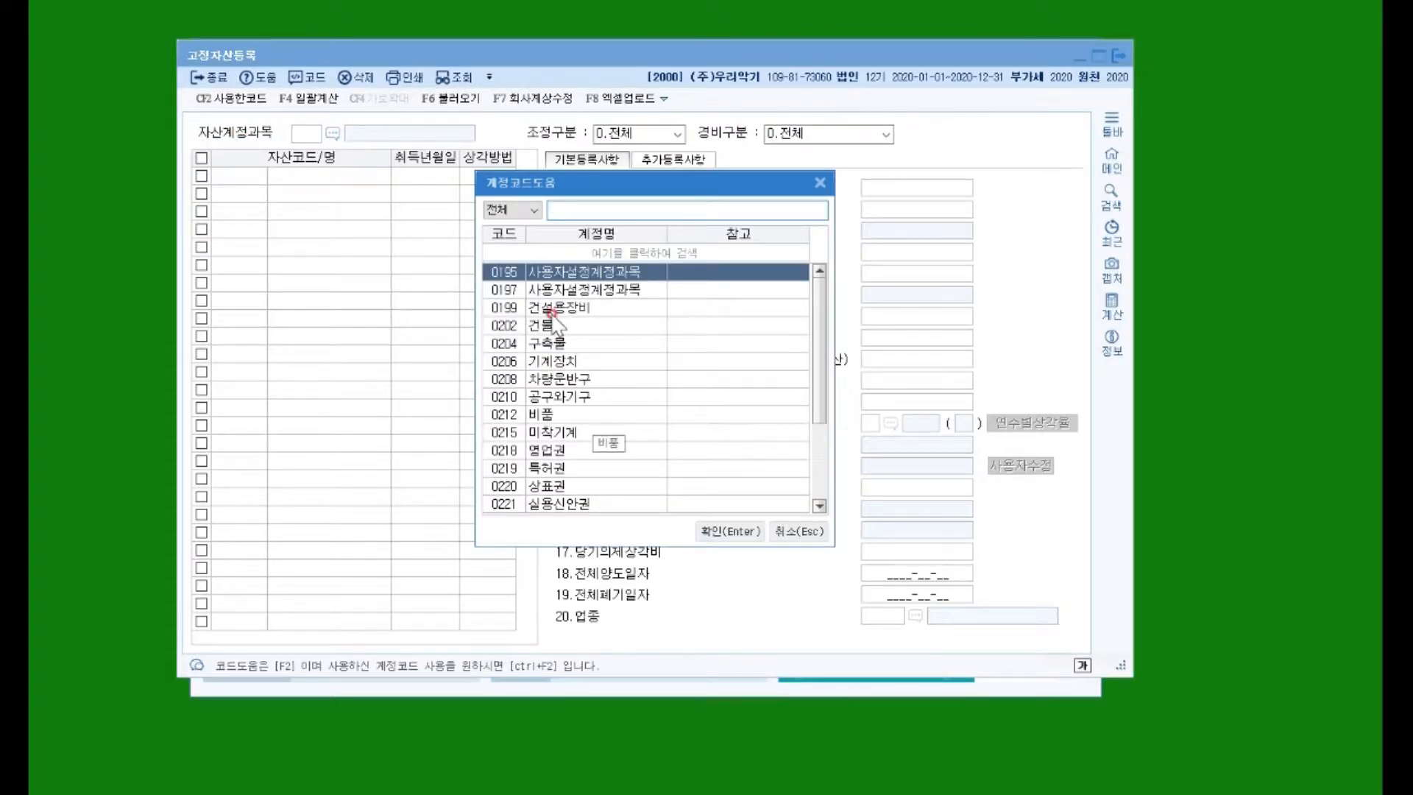
{"action": "double_click", "coordinate": [538, 327]}
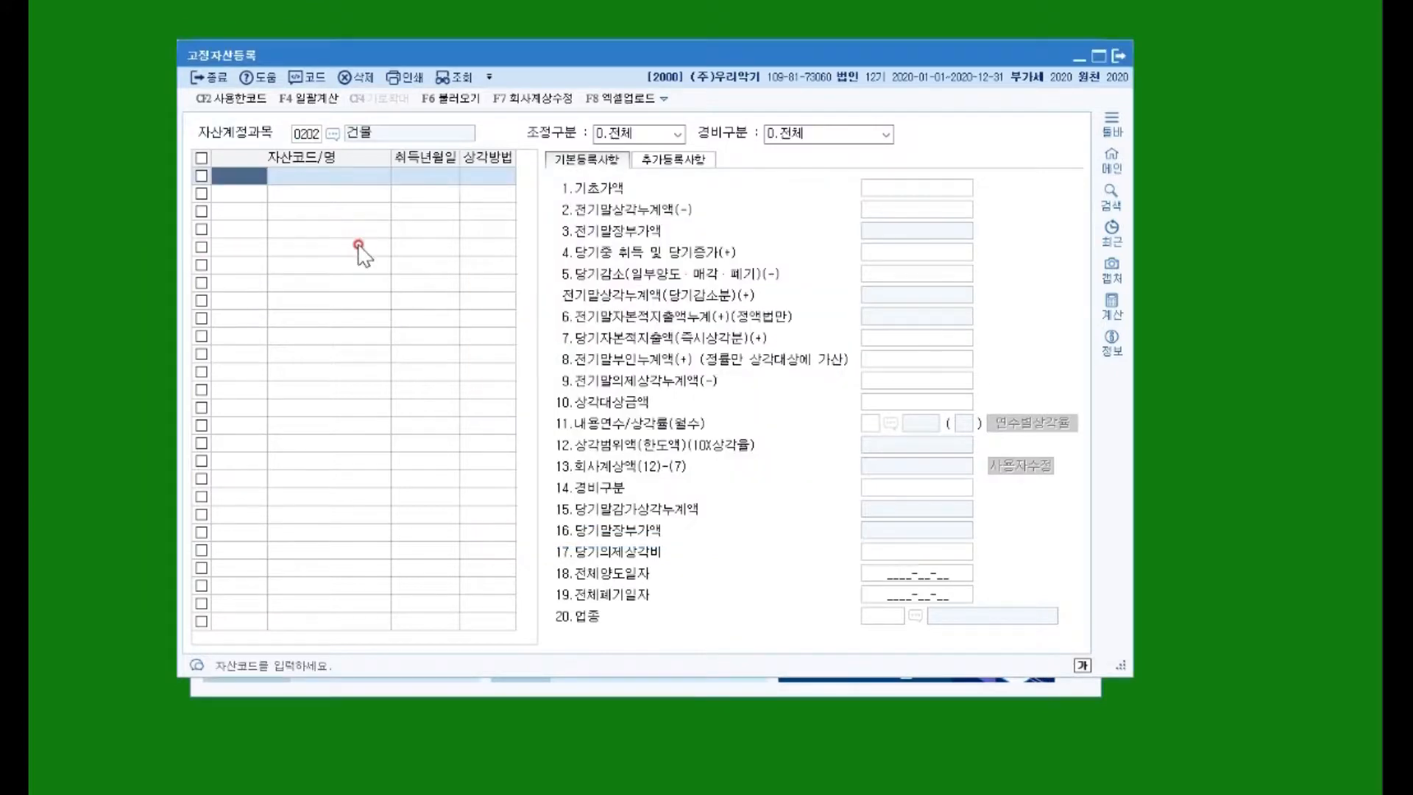
{"action": "left_click", "coordinate": [331, 103]}
Add asset code 000101 named 본사건물 with acquisition date 2007-07-01 under the building account
{"action": "left_click", "coordinate": [231, 179]}
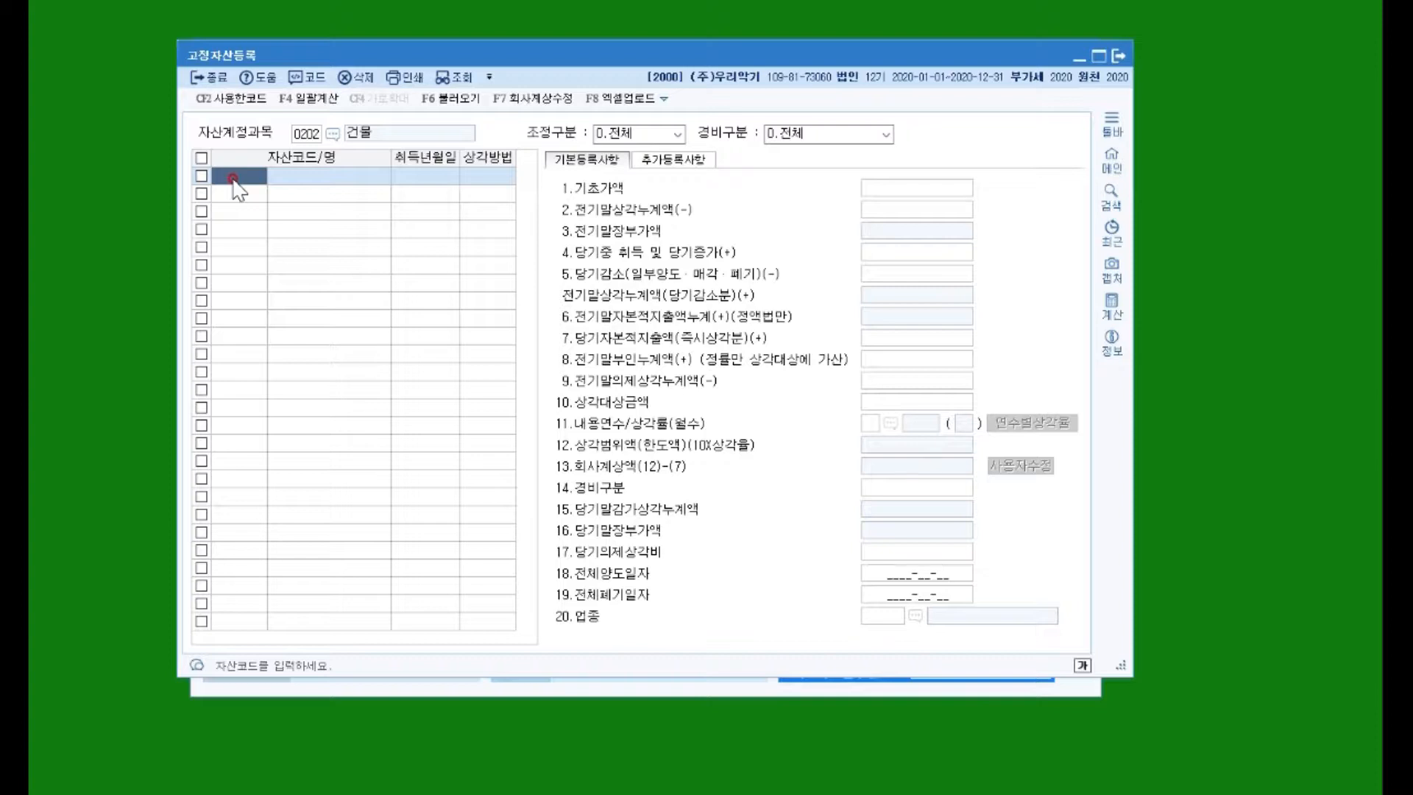
{"action": "left_click", "coordinate": [294, 159]}
{"action": "left_click", "coordinate": [219, 277]}
{"action": "type", "text": "000101"}
{"action": "key", "text": "Return"}
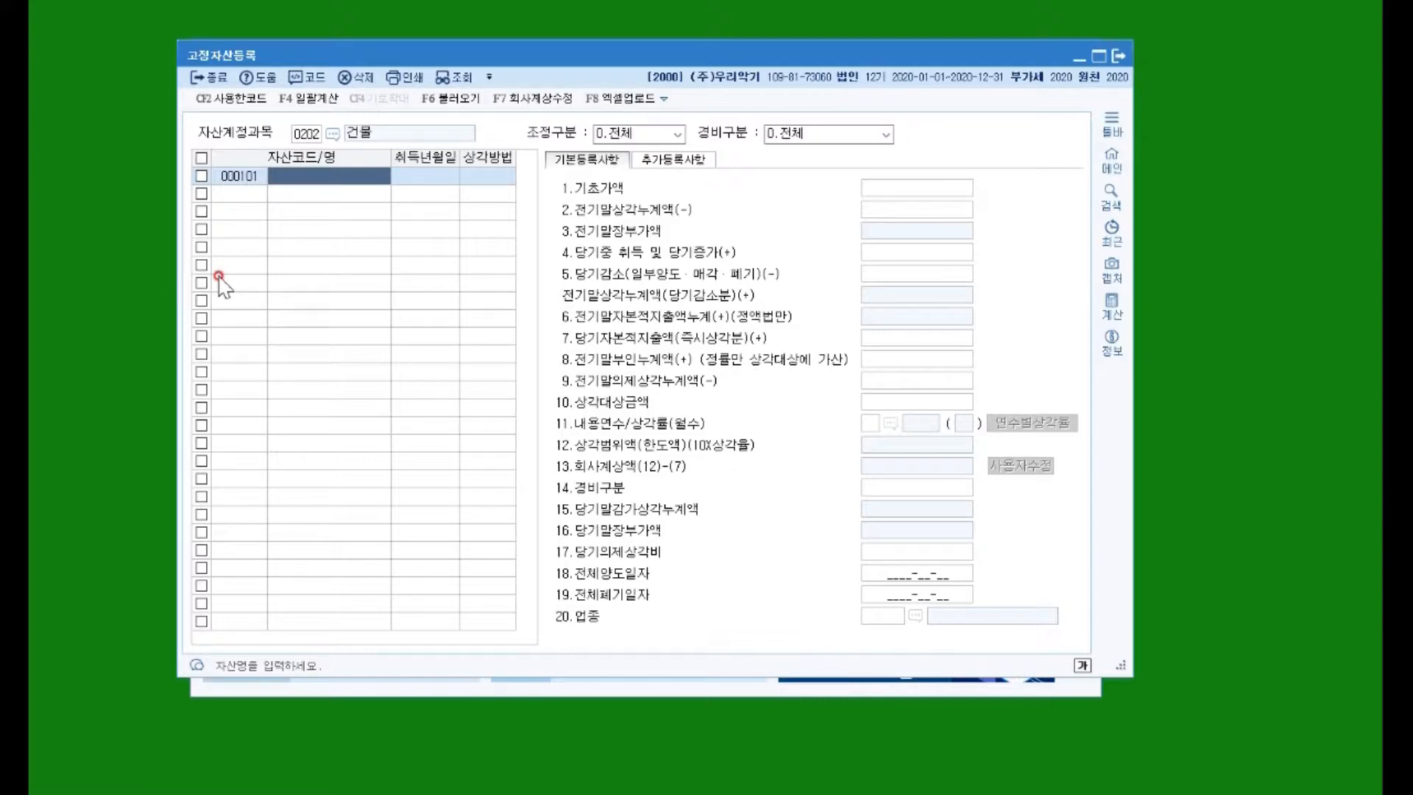
{"action": "type", "text": "본사ㄱ"}
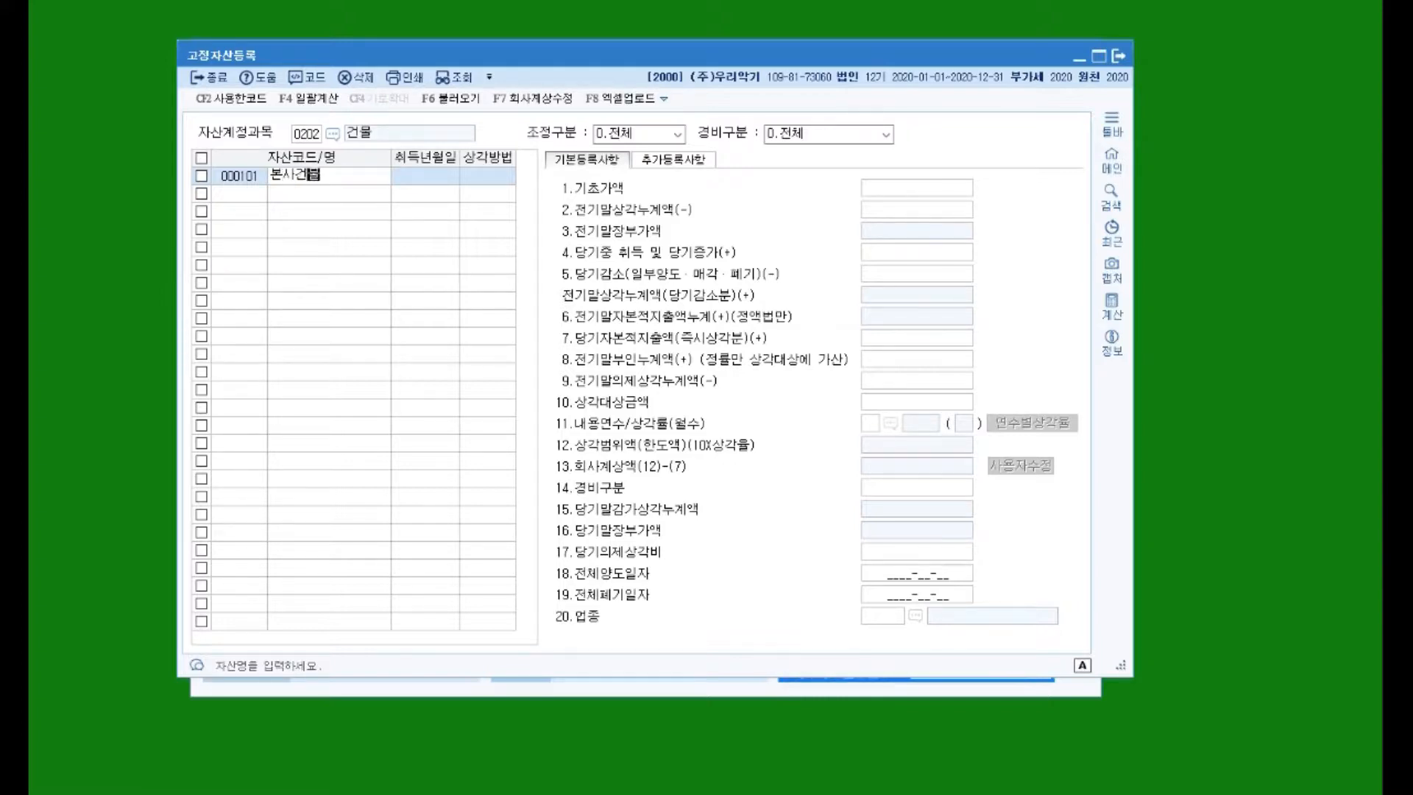
{"action": "type", "text": "물"}
{"action": "key", "text": "Return"}
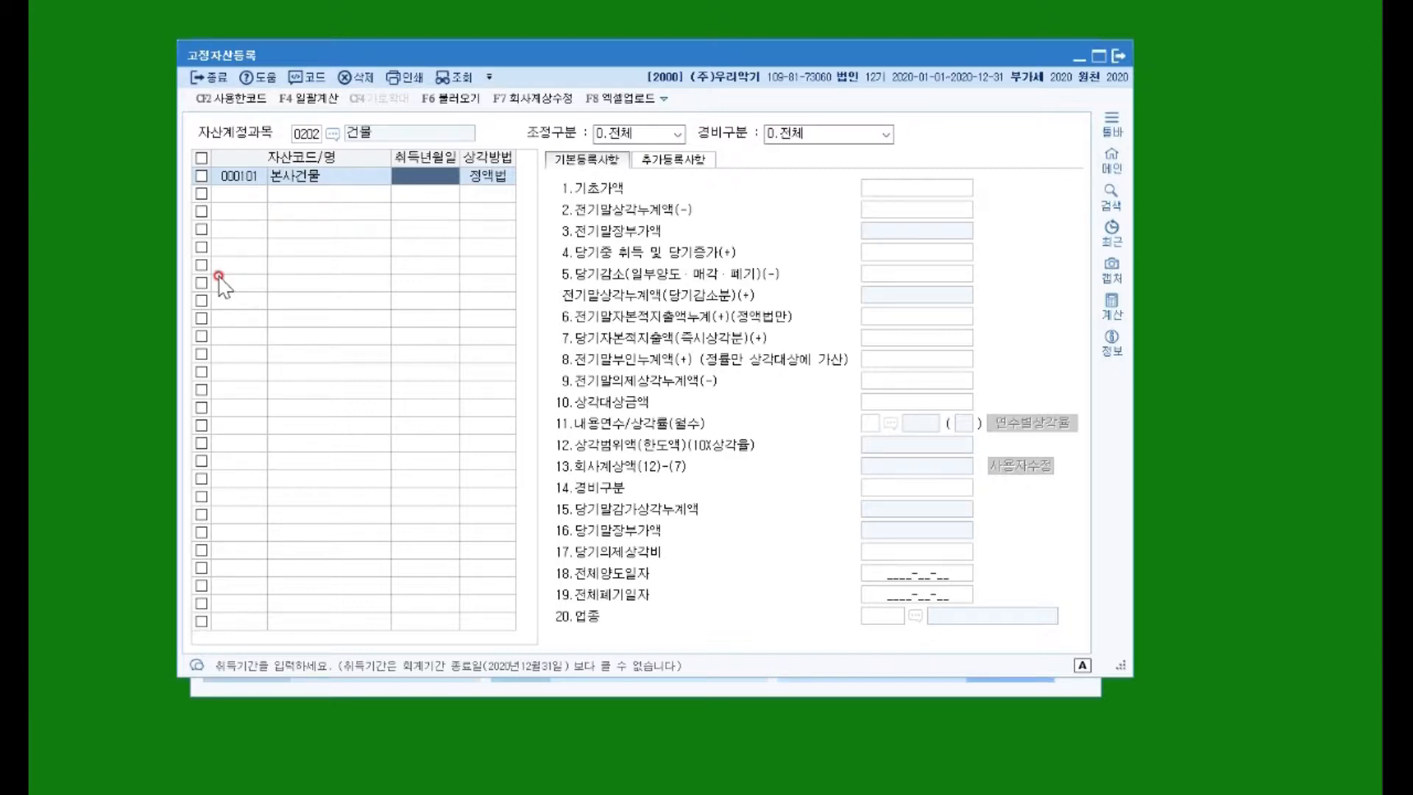
{"action": "type", "text": "200"}
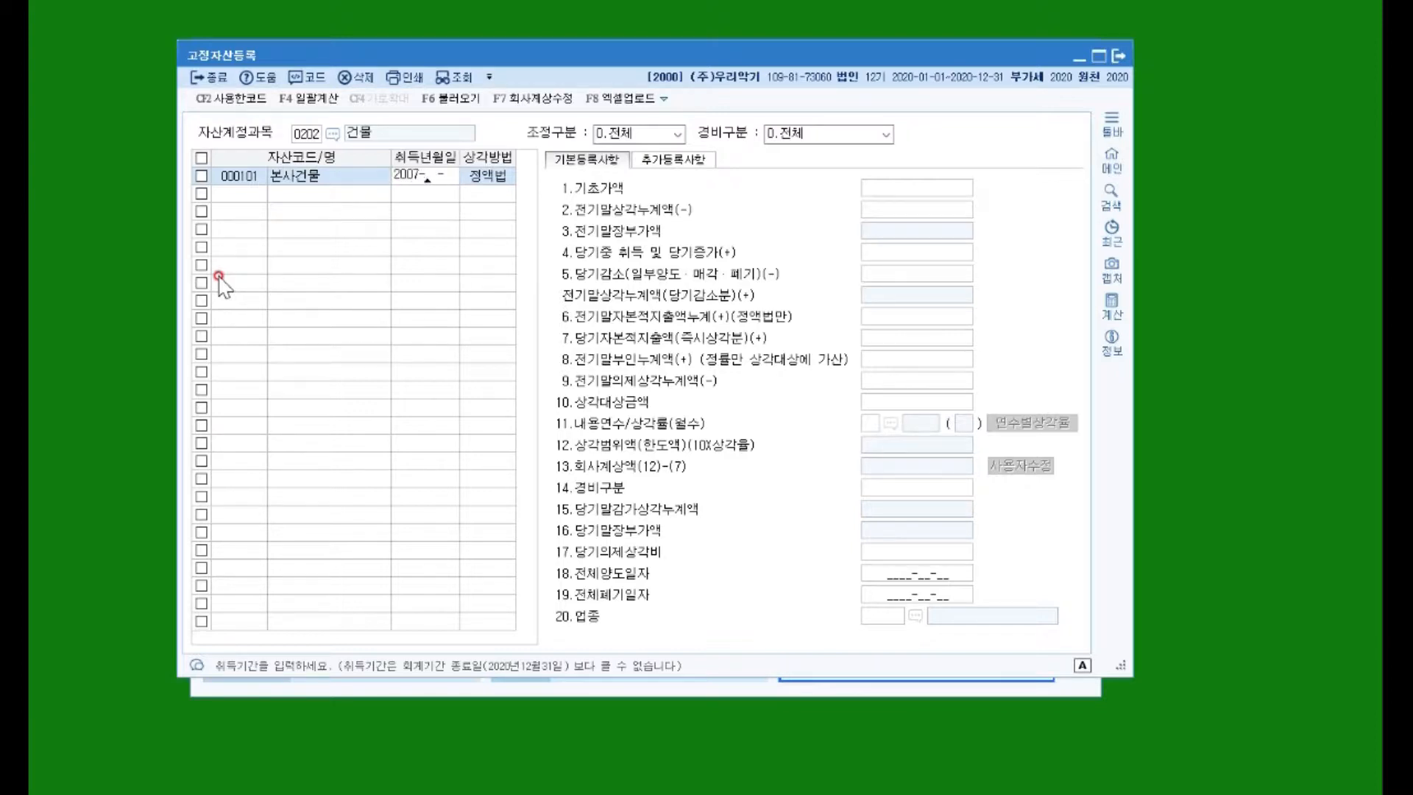
{"action": "type", "text": "7-07-01"}
{"action": "key", "text": "Return"}
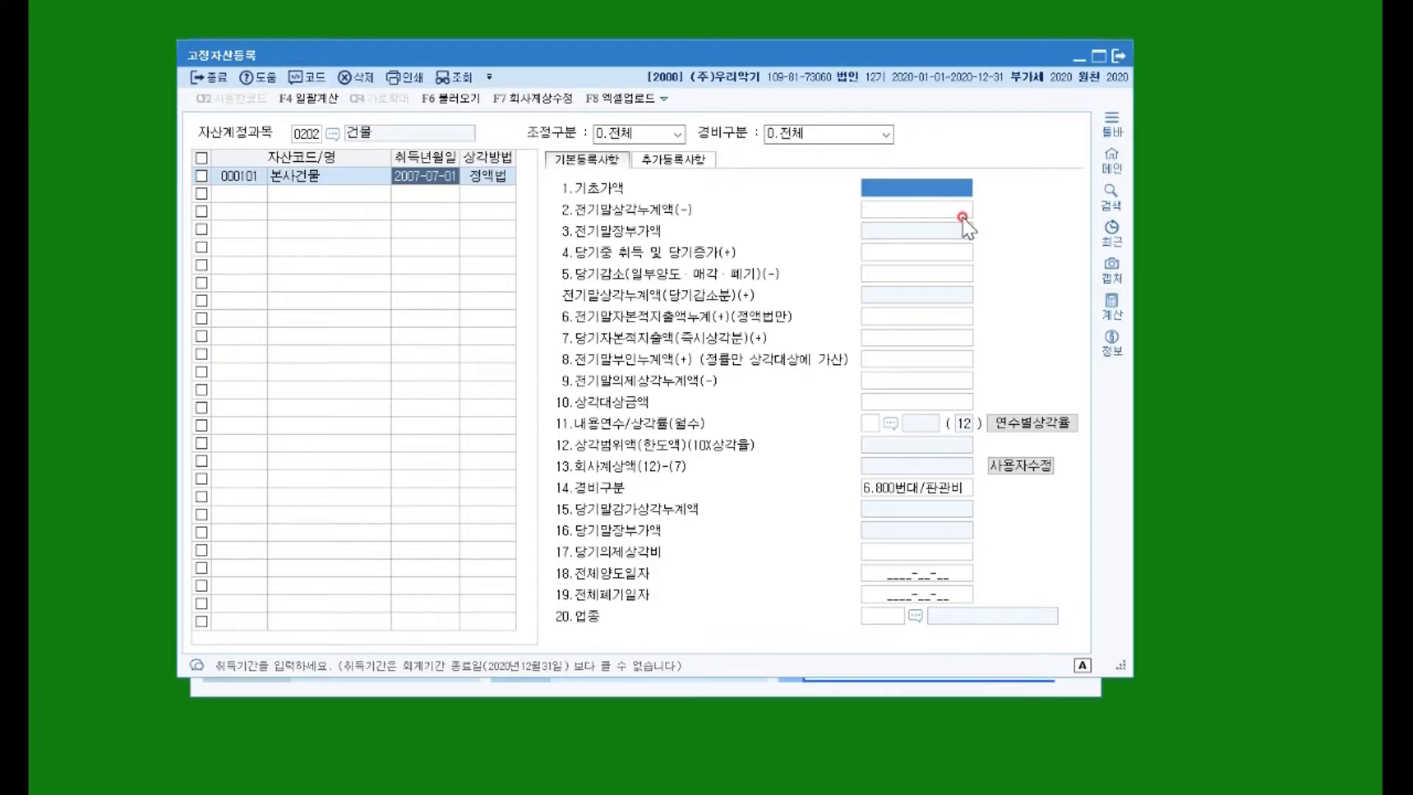
Set the 본사건물 기초가액 to 608,000,000 and its 전기말상각누계액 to 400,000,000
{"action": "type", "text": "008"}
{"action": "type", "text": "0000000"}
{"action": "key", "text": "Return"}
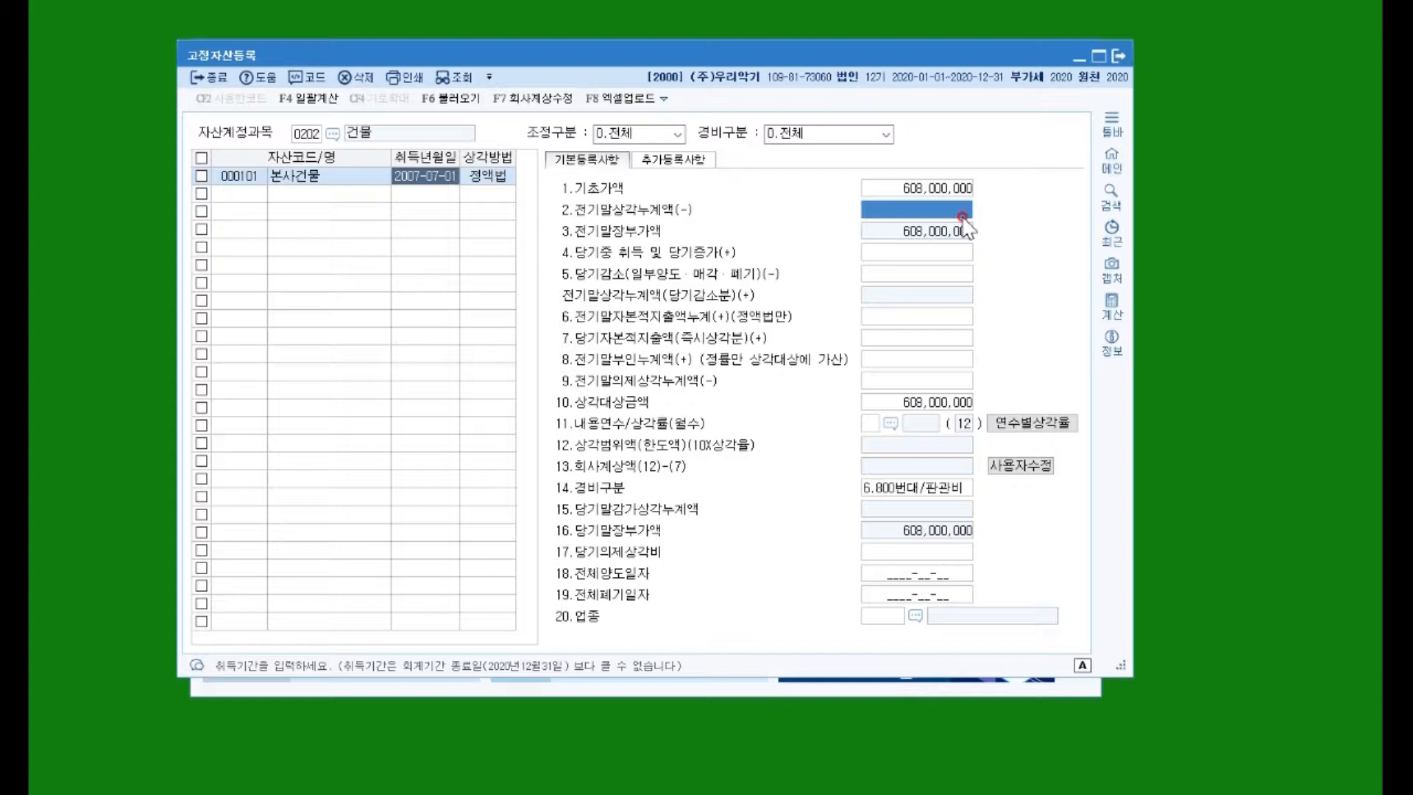
{"action": "type", "text": "400000000"}
{"action": "key", "text": "Return"}
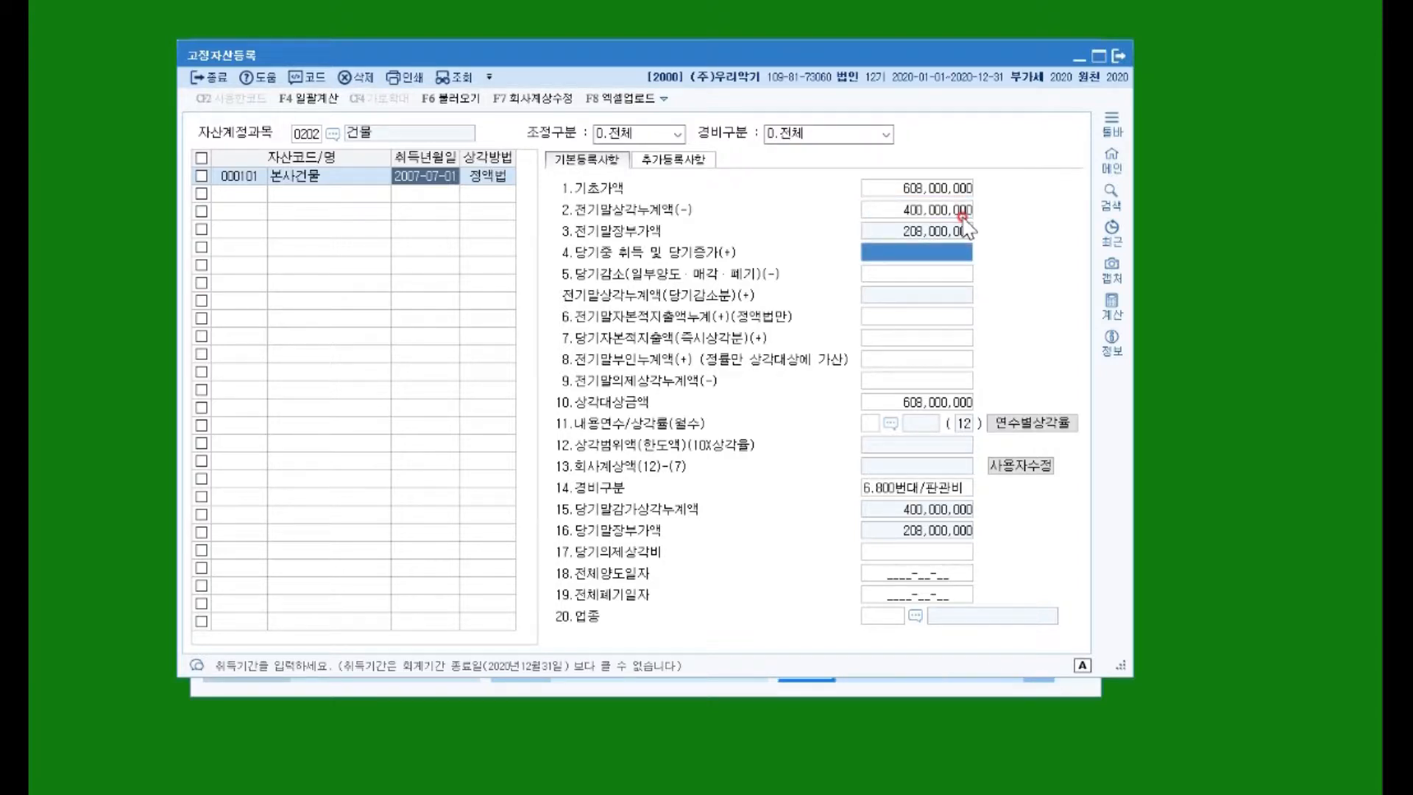
{"action": "key", "text": "Return"}
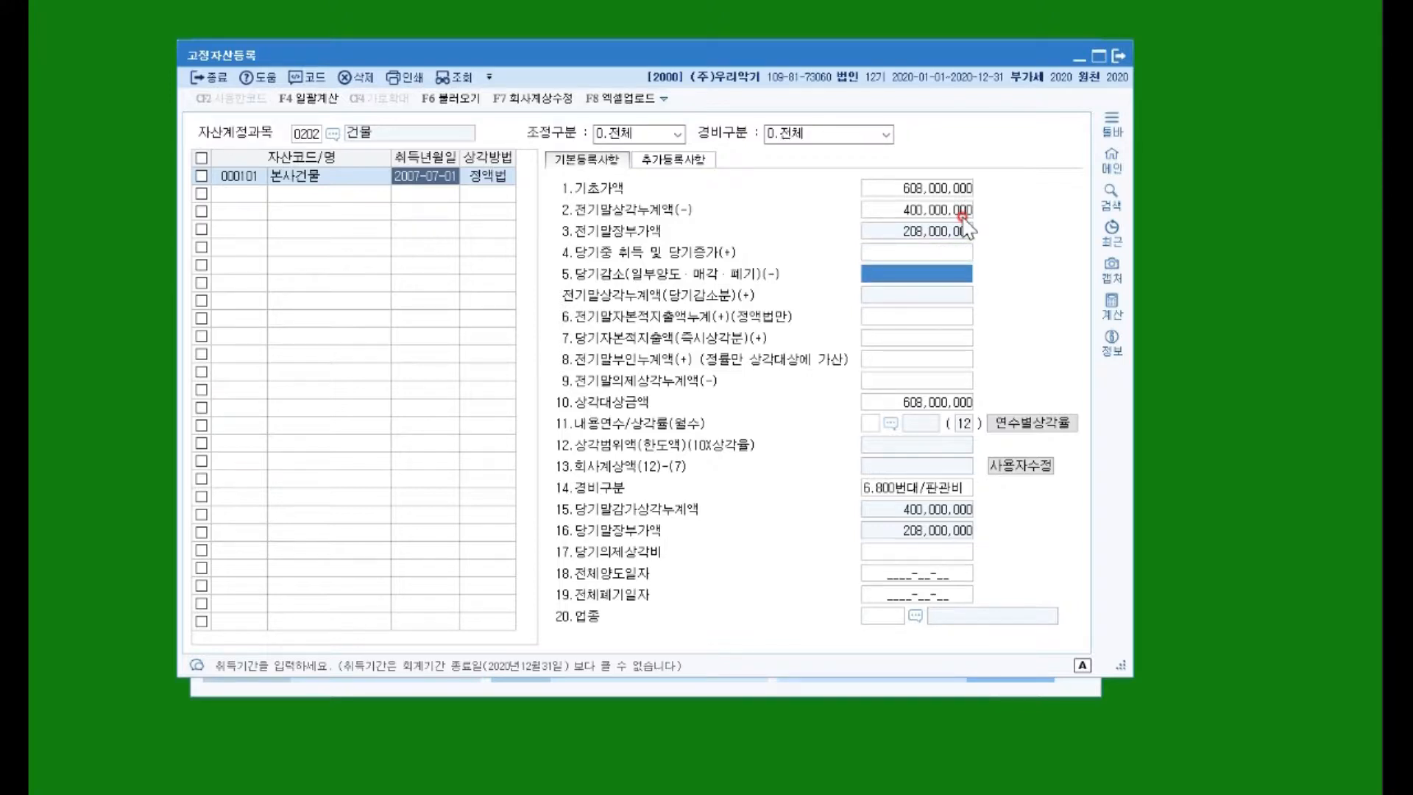
Set the useful life (내용연수) of 본사건물 to 20 years, keeping the 정액법 depreciation method
{"action": "left_click", "coordinate": [475, 179]}
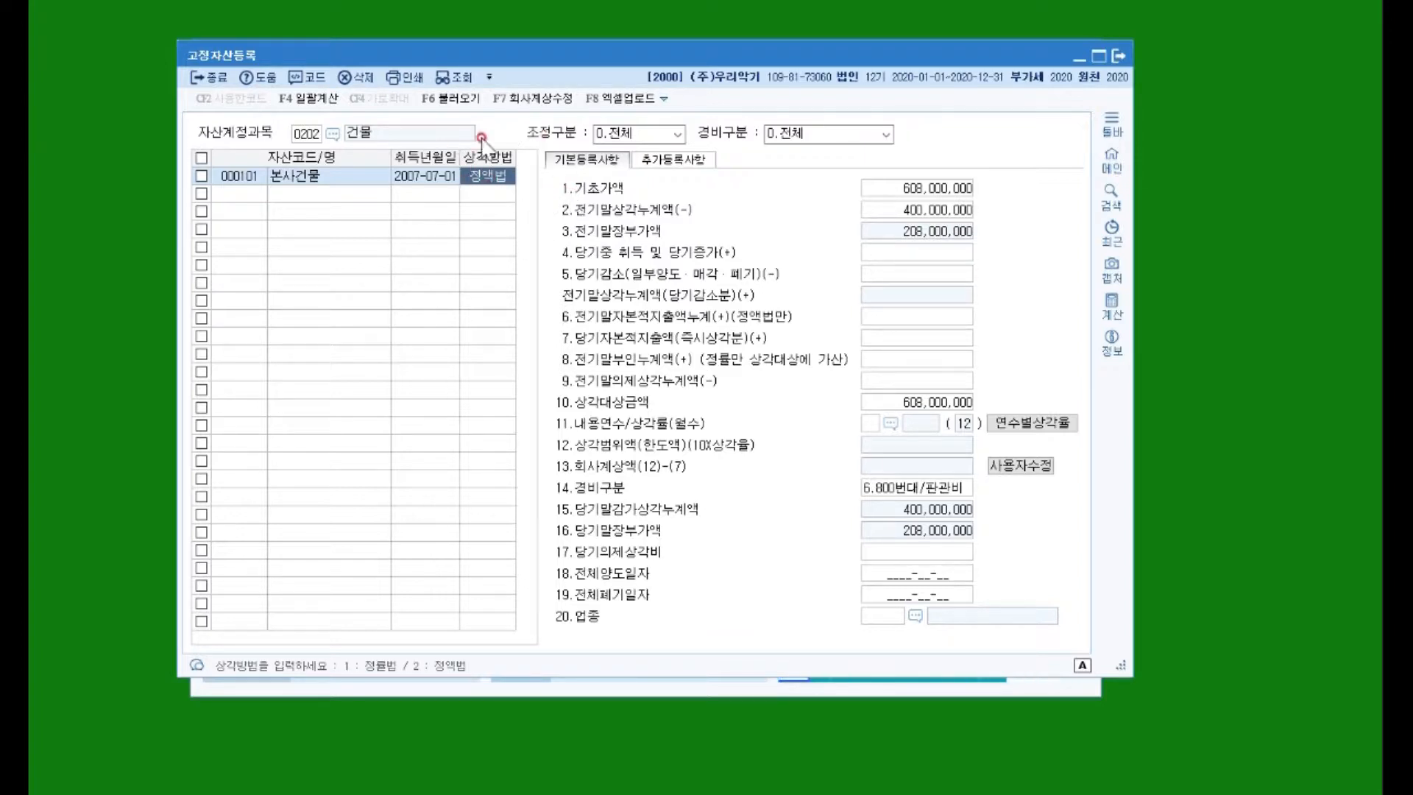
{"action": "left_click", "coordinate": [870, 423]}
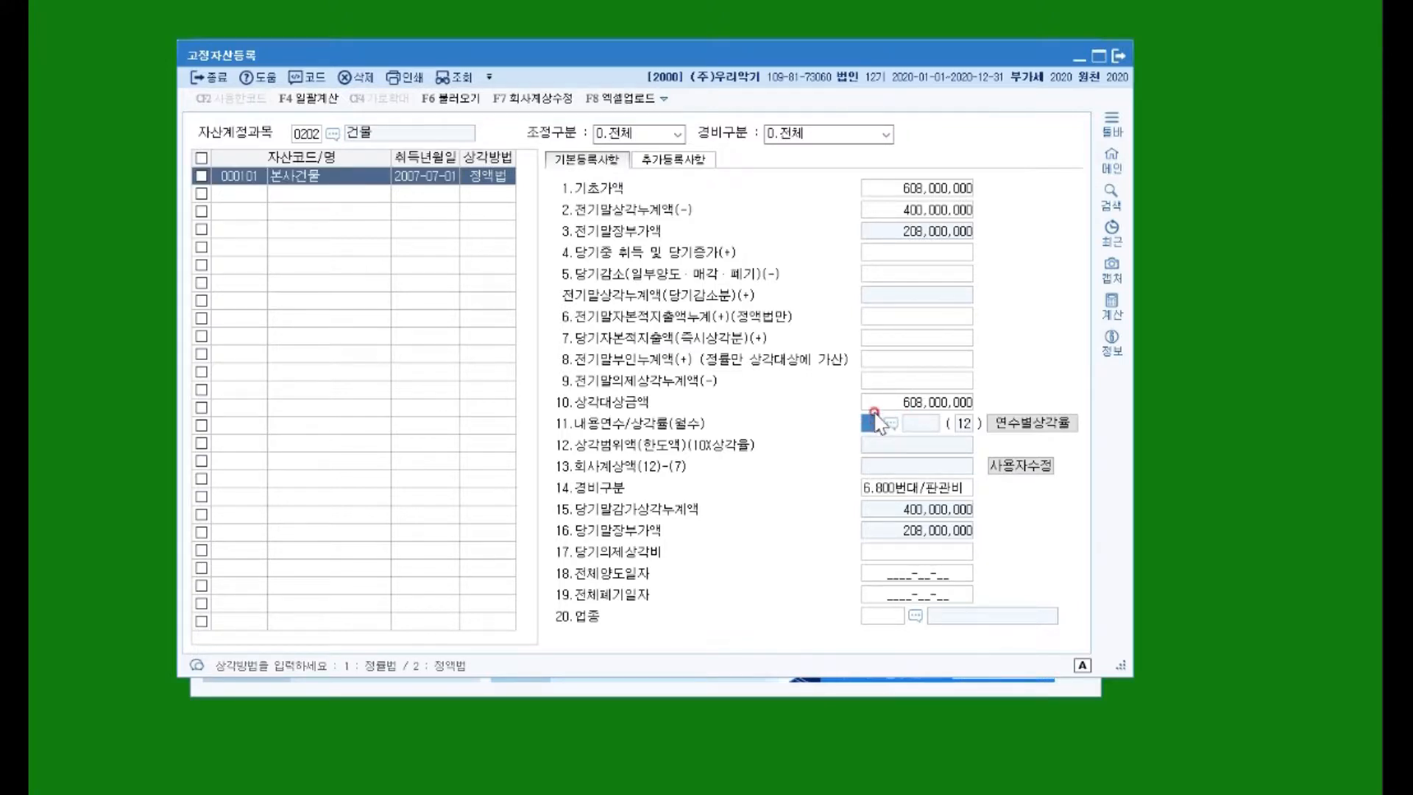
{"action": "type", "text": "20"}
{"action": "key", "text": "Return"}
{"action": "key", "text": "Return"}
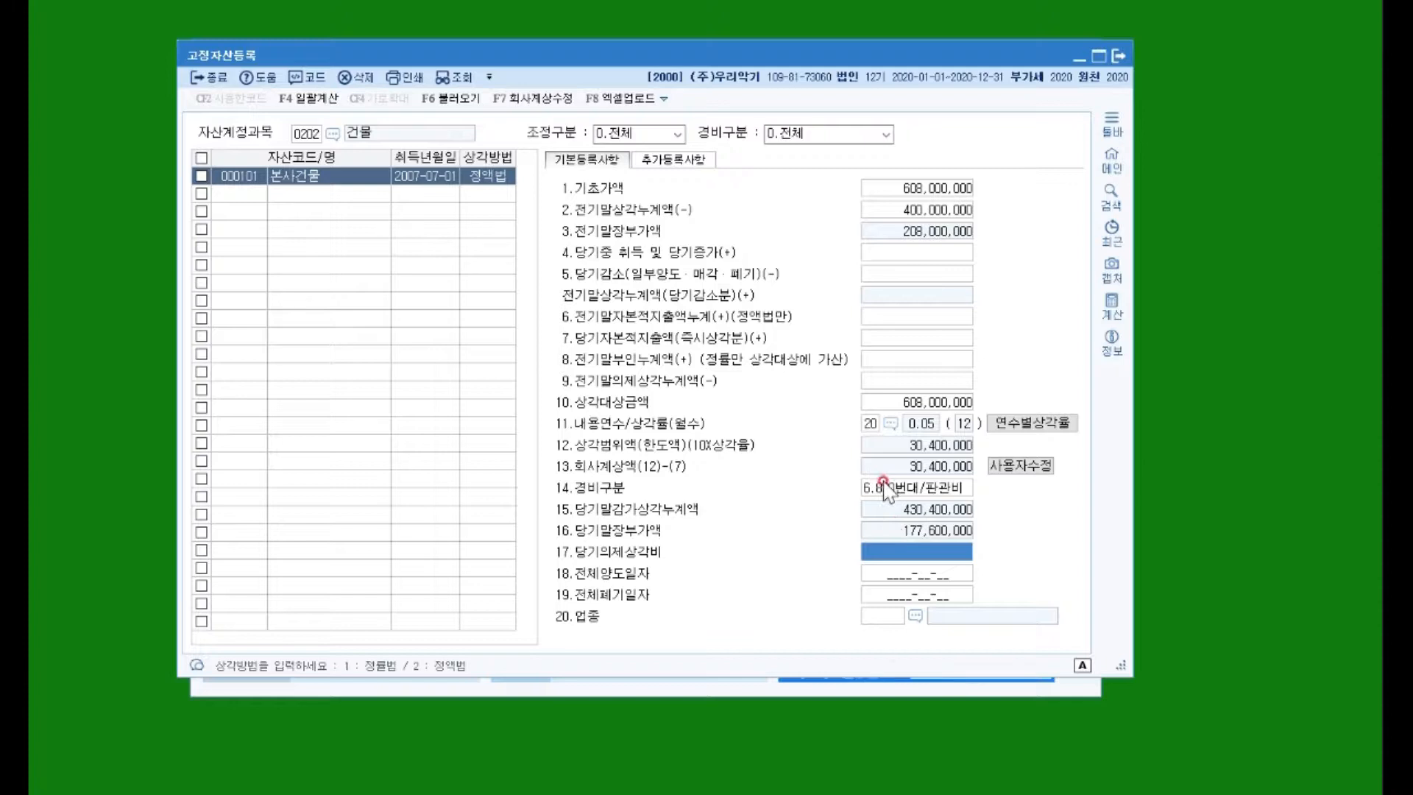
Set the 업종 of 본사건물 to code 3 and keep its 경비구분 as 6.800번대/판관비
{"action": "left_click", "coordinate": [886, 620]}
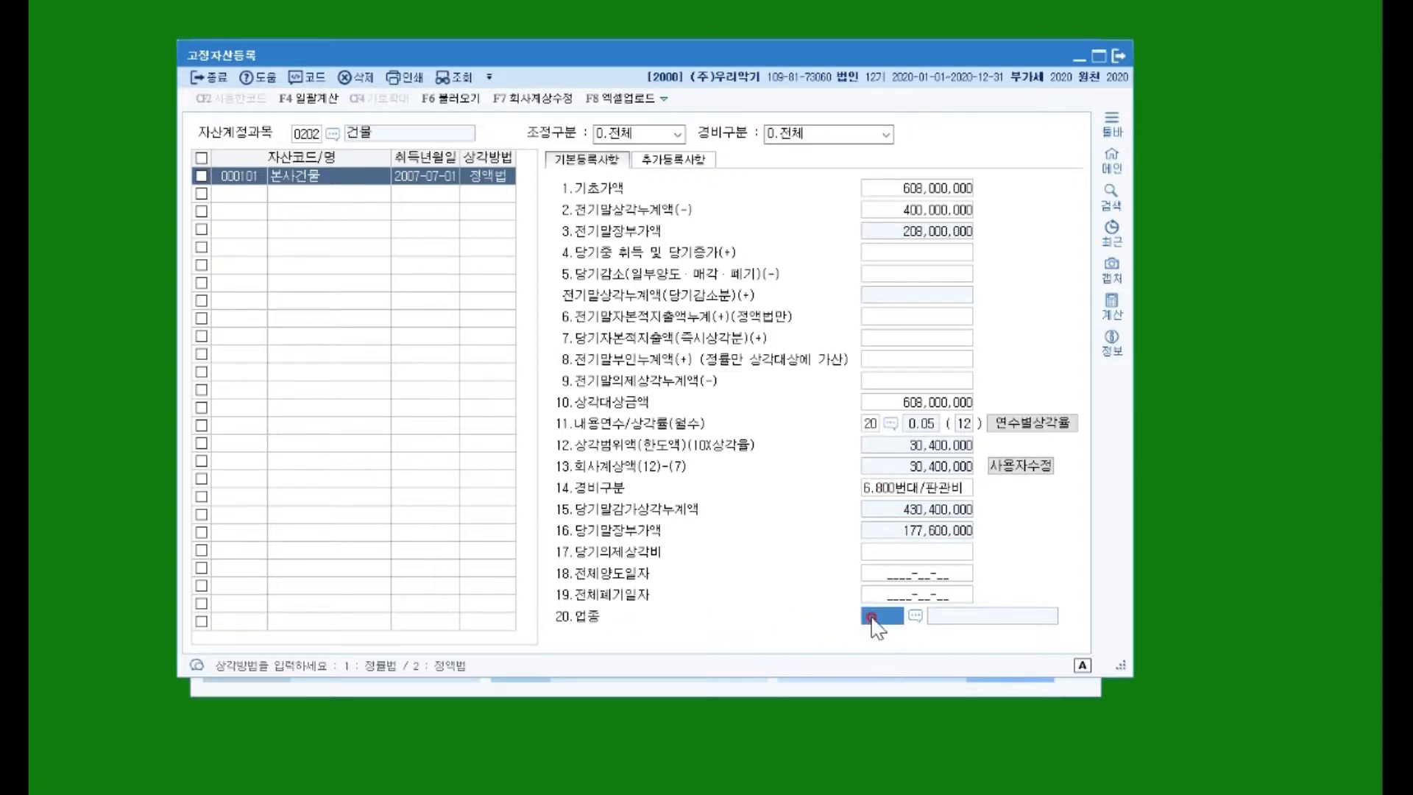
{"action": "type", "text": "3"}
{"action": "key", "text": "Return"}
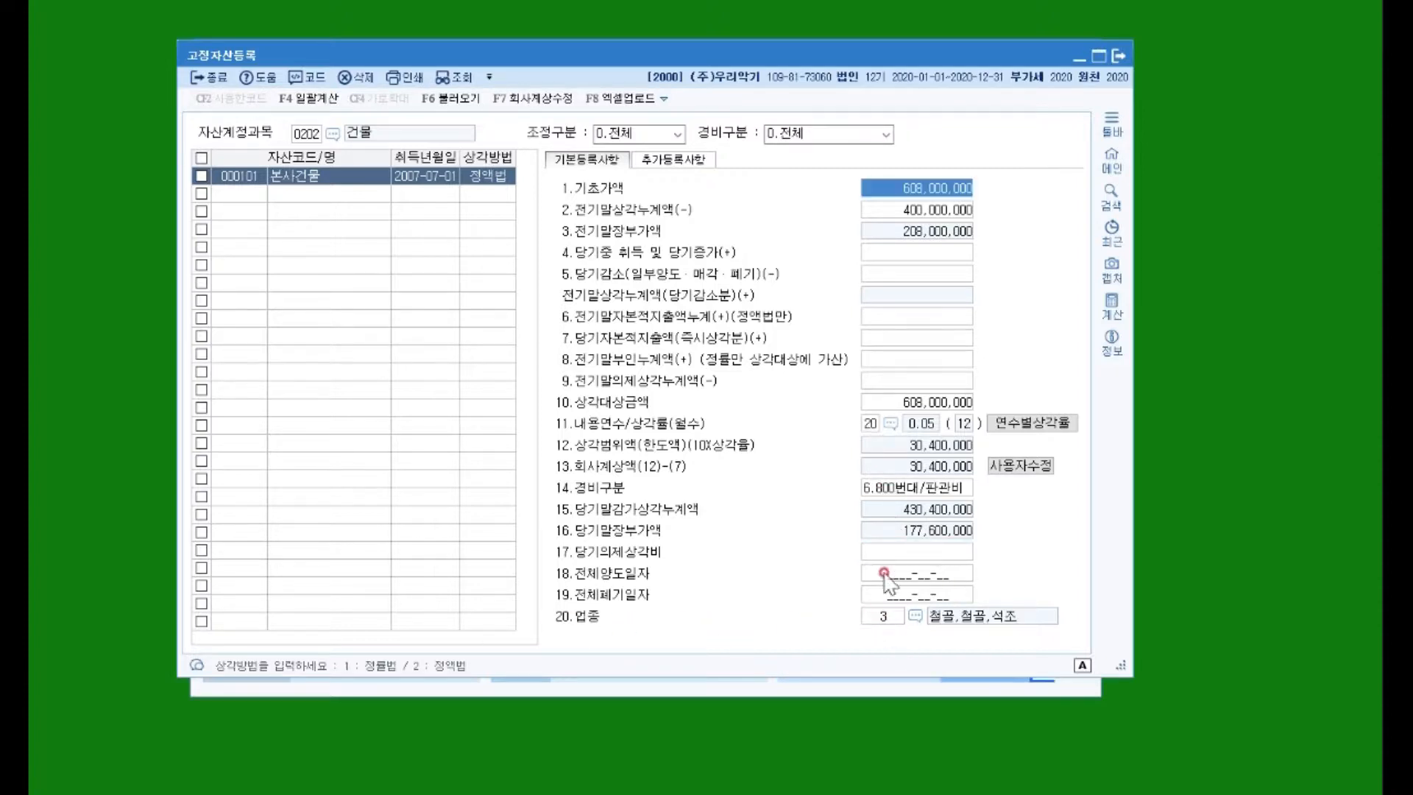
{"action": "left_click", "coordinate": [884, 488]}
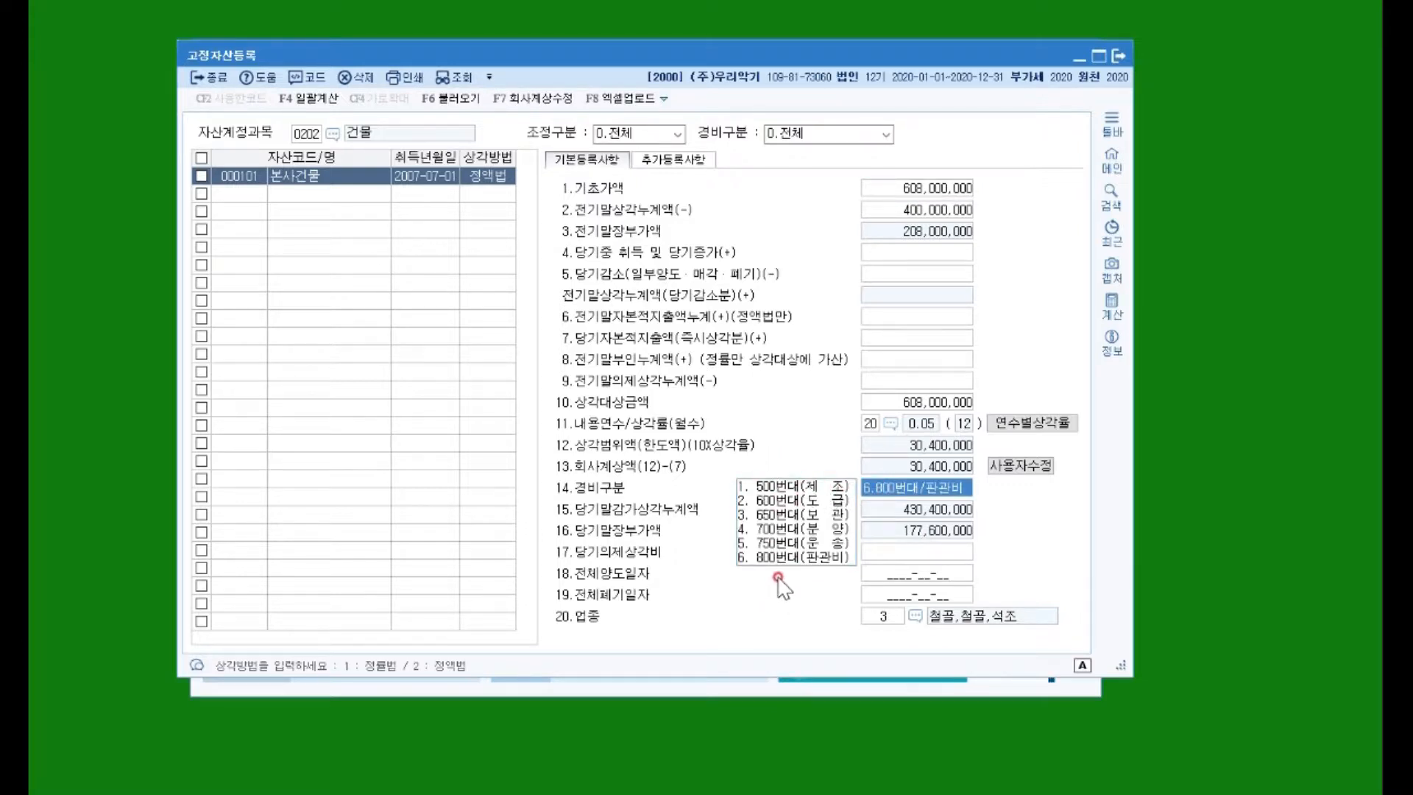
{"action": "key", "text": "Return"}
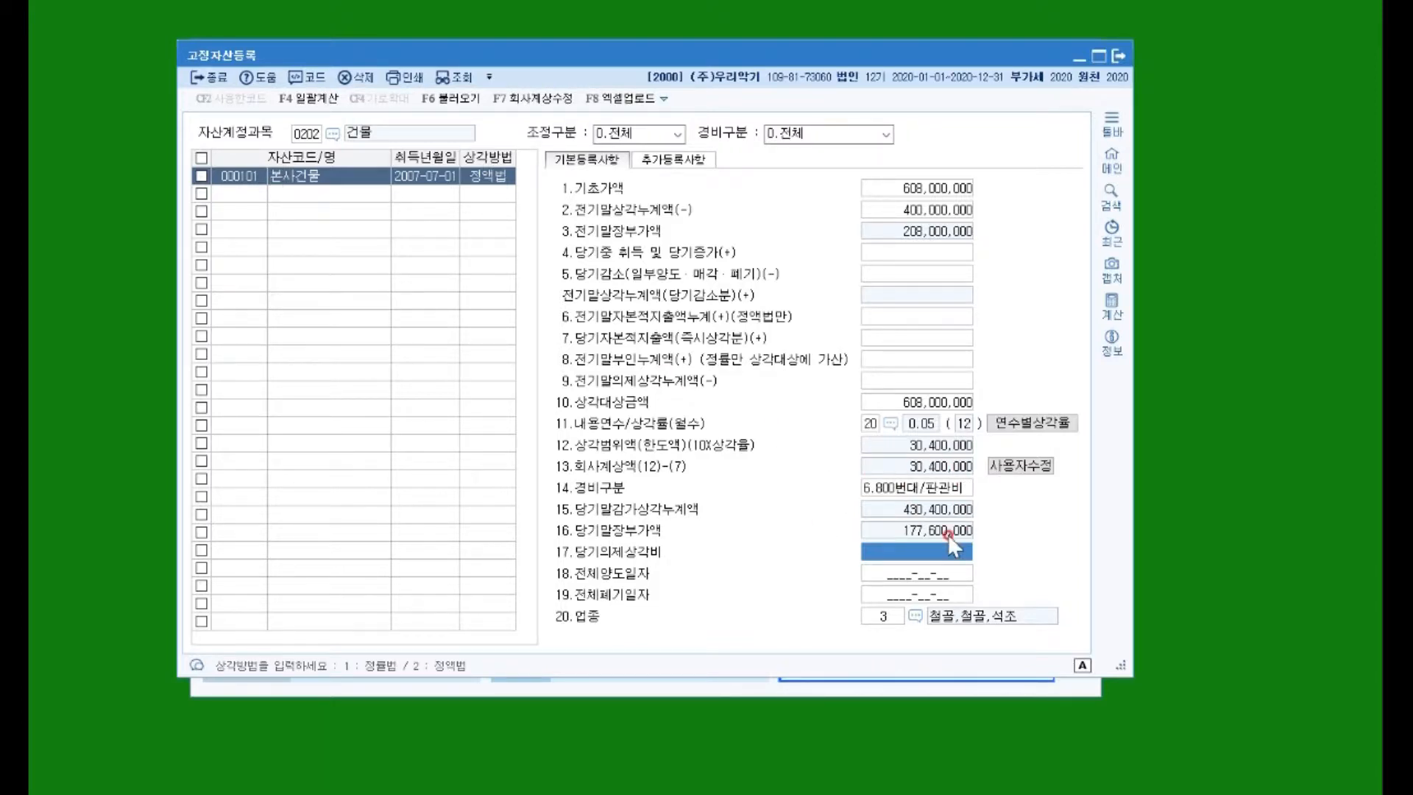
Switch the asset account to 0206 기계장치
{"action": "left_click", "coordinate": [235, 192]}
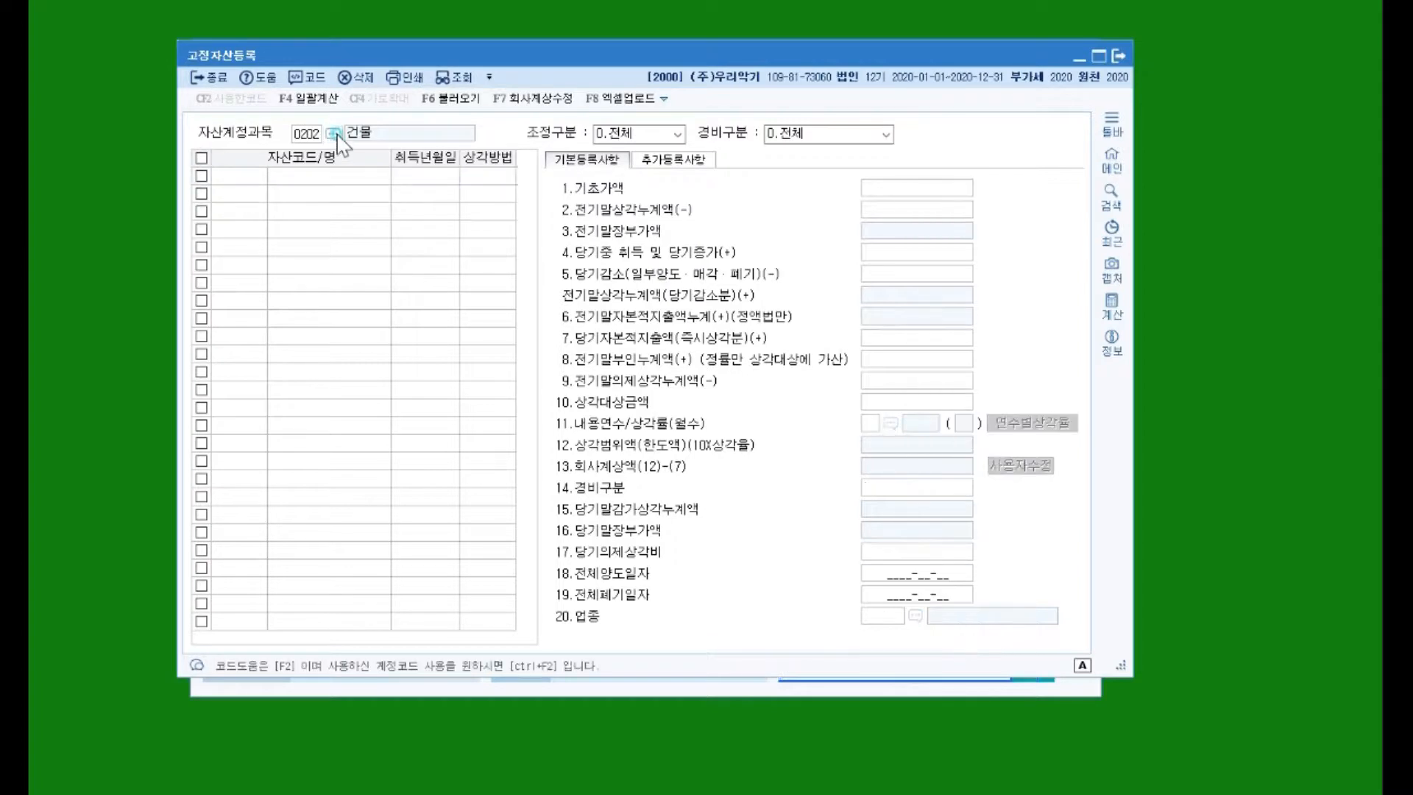
{"action": "left_click", "coordinate": [333, 133]}
{"action": "key", "text": "Escape"}
{"action": "type", "text": "0206"}
{"action": "key", "text": "Return"}
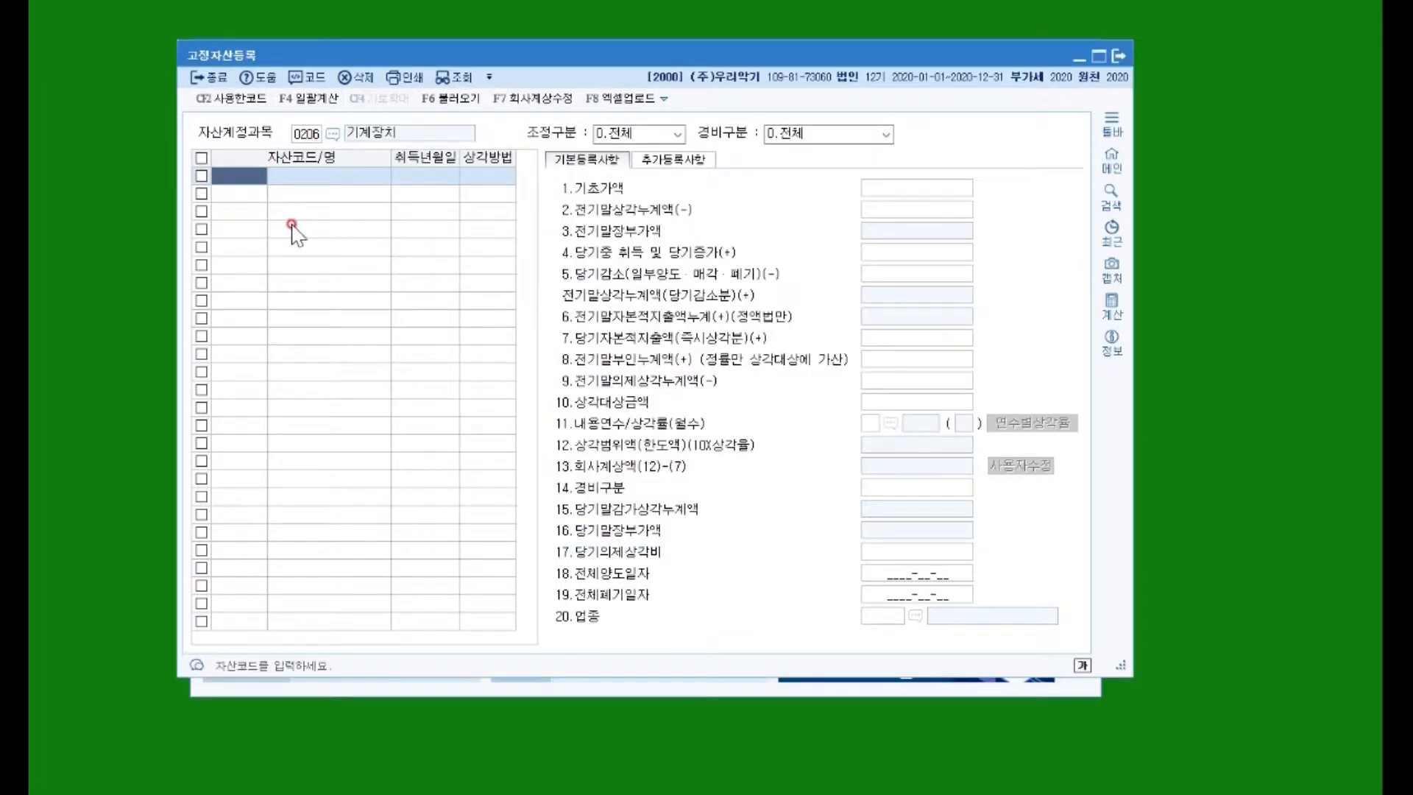
Add asset code 000201 named 프레스 with acquisition date 2015-08-03 under the machinery account
{"action": "type", "text": "000201"}
{"action": "key", "text": "Return"}
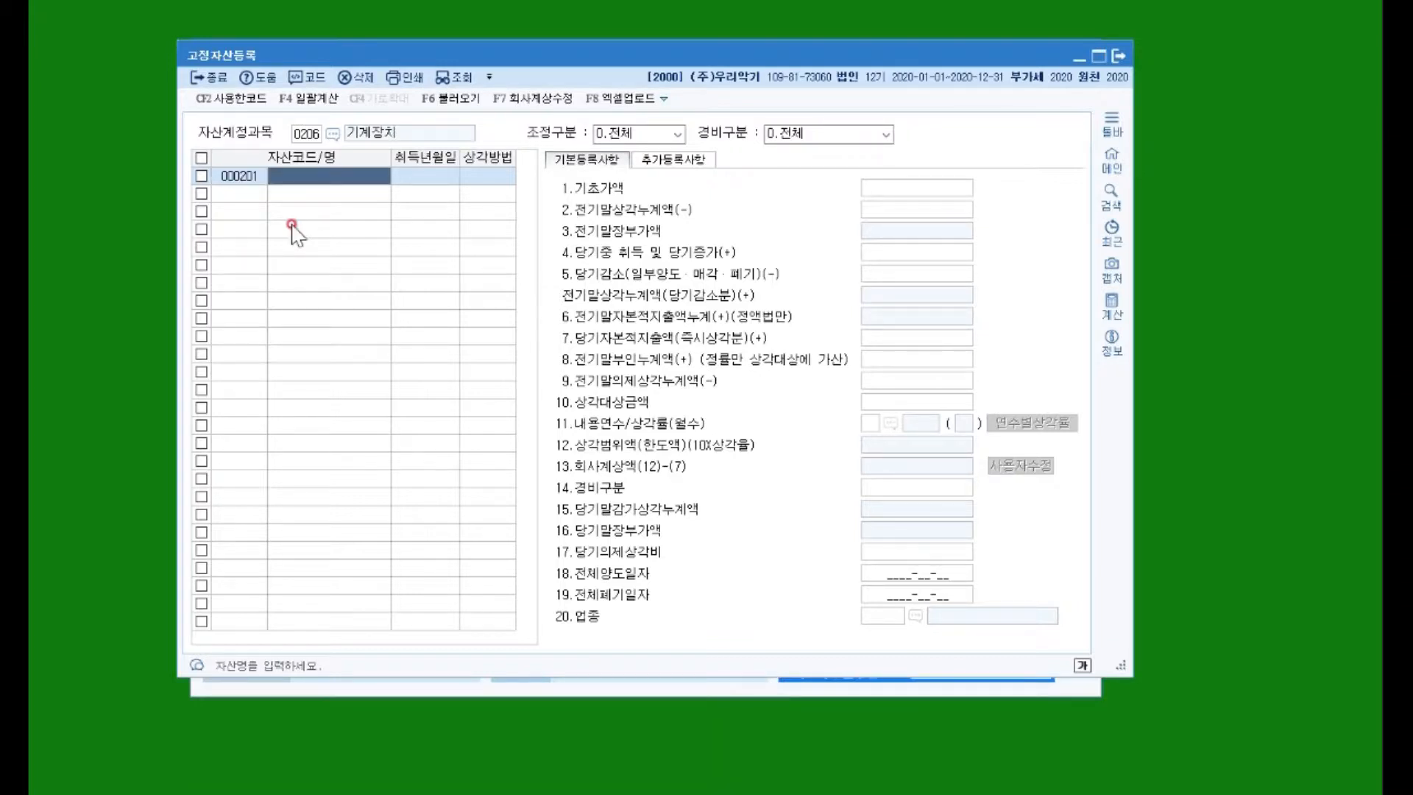
{"action": "type", "text": "프레스"}
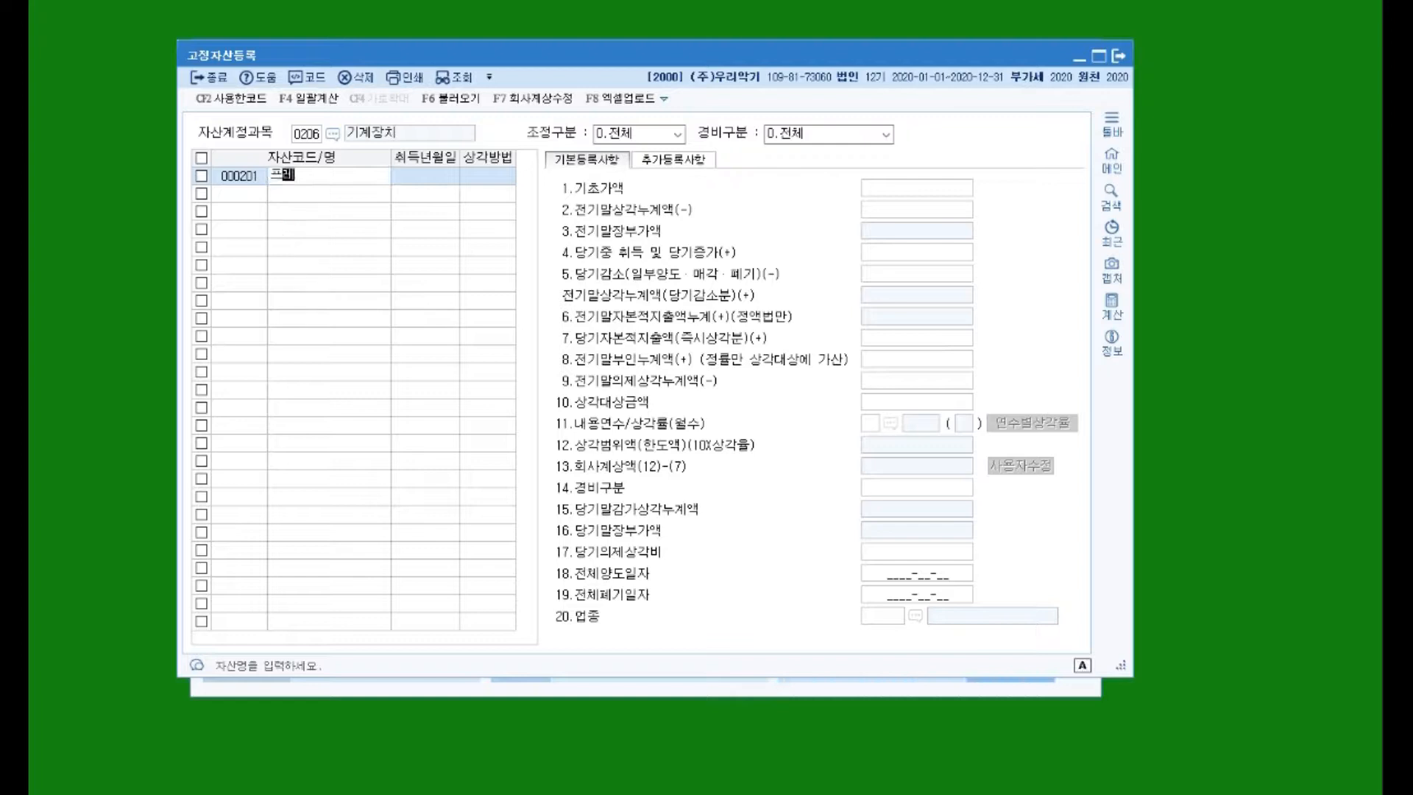
{"action": "key", "text": "Return"}
{"action": "type", "text": "2015-08-03"}
{"action": "key", "text": "Return"}
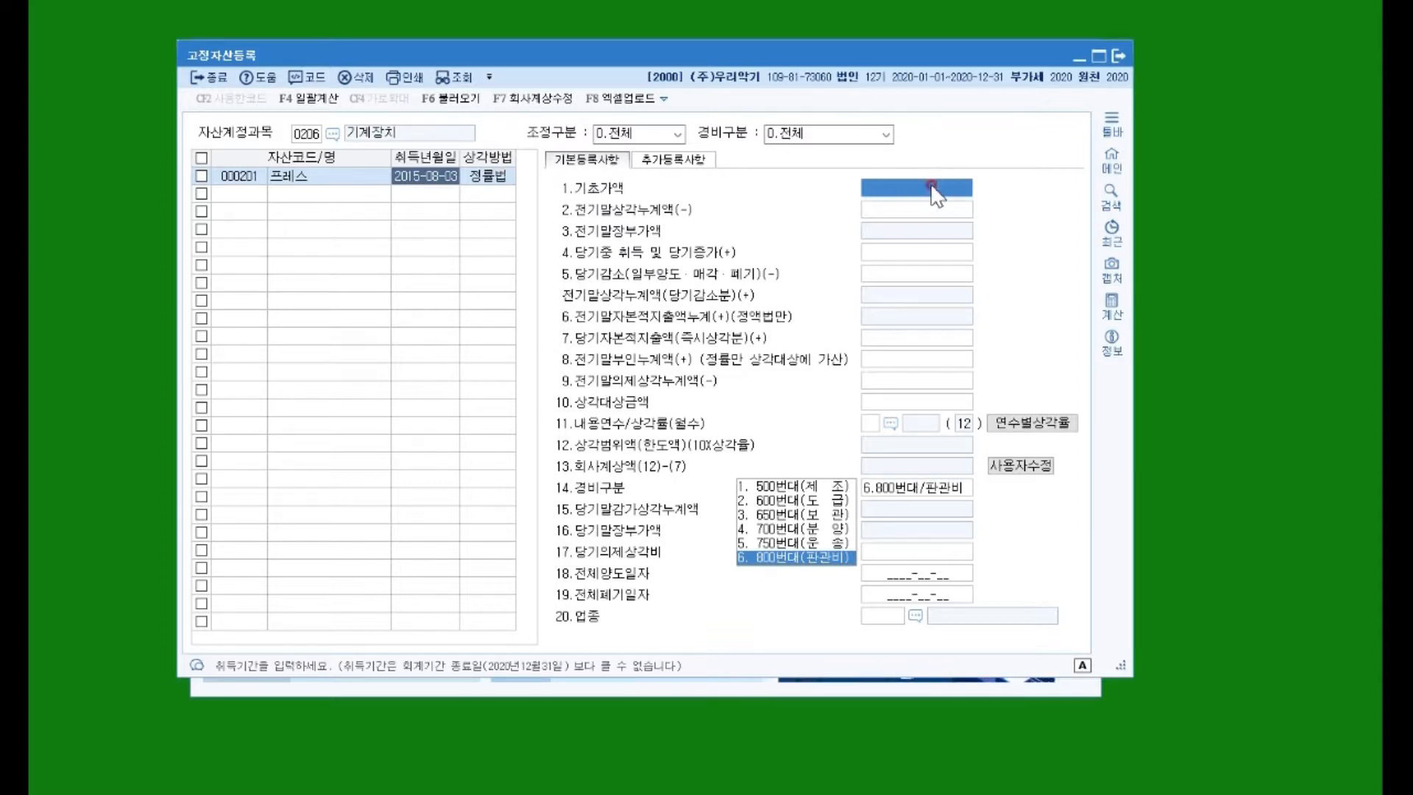
Set the 프레스 기초가액 to 30,000,000 and its 전기말상각누계액 to 11,000,000
{"action": "type", "text": "30,000,"}
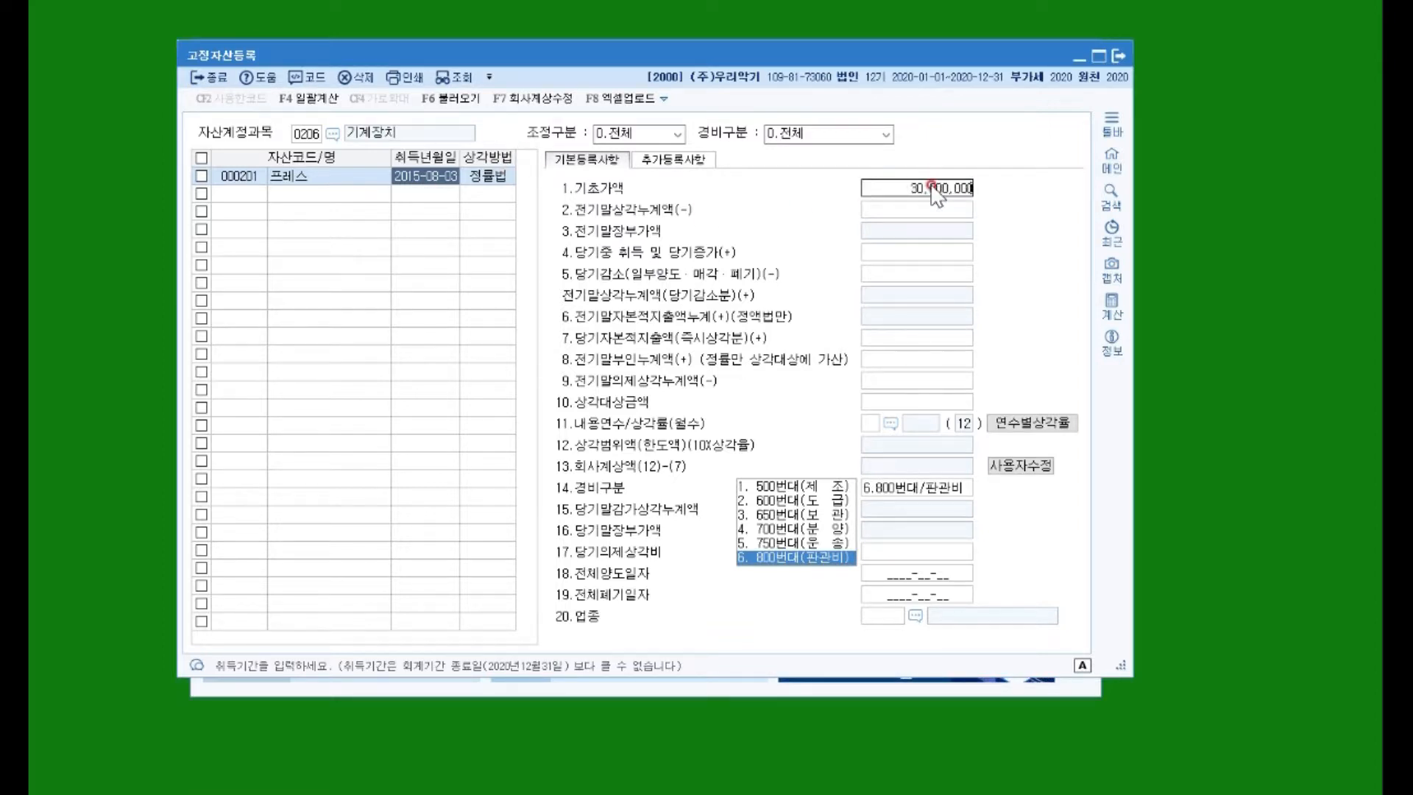
{"action": "type", "text": "000"}
{"action": "key", "text": "Return"}
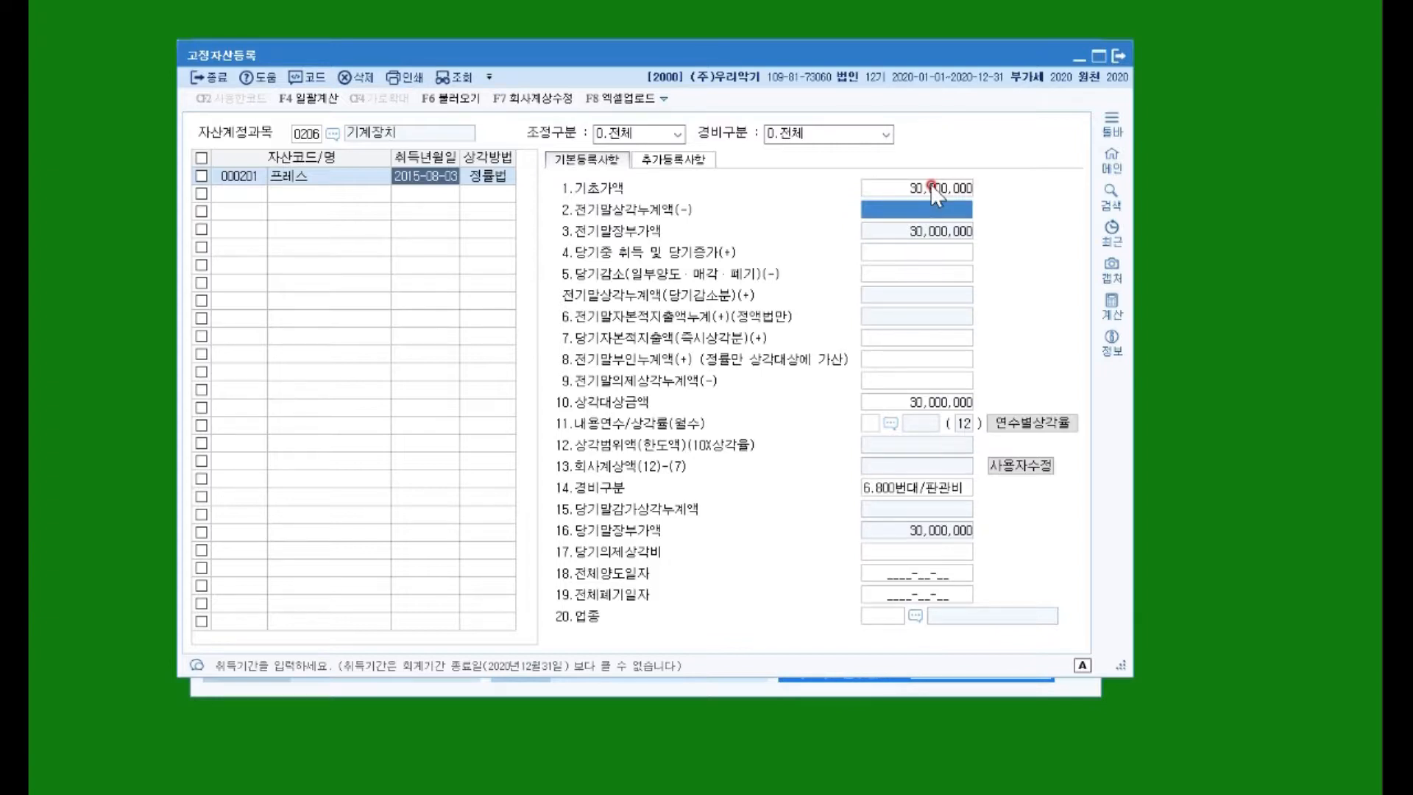
{"action": "type", "text": "1"}
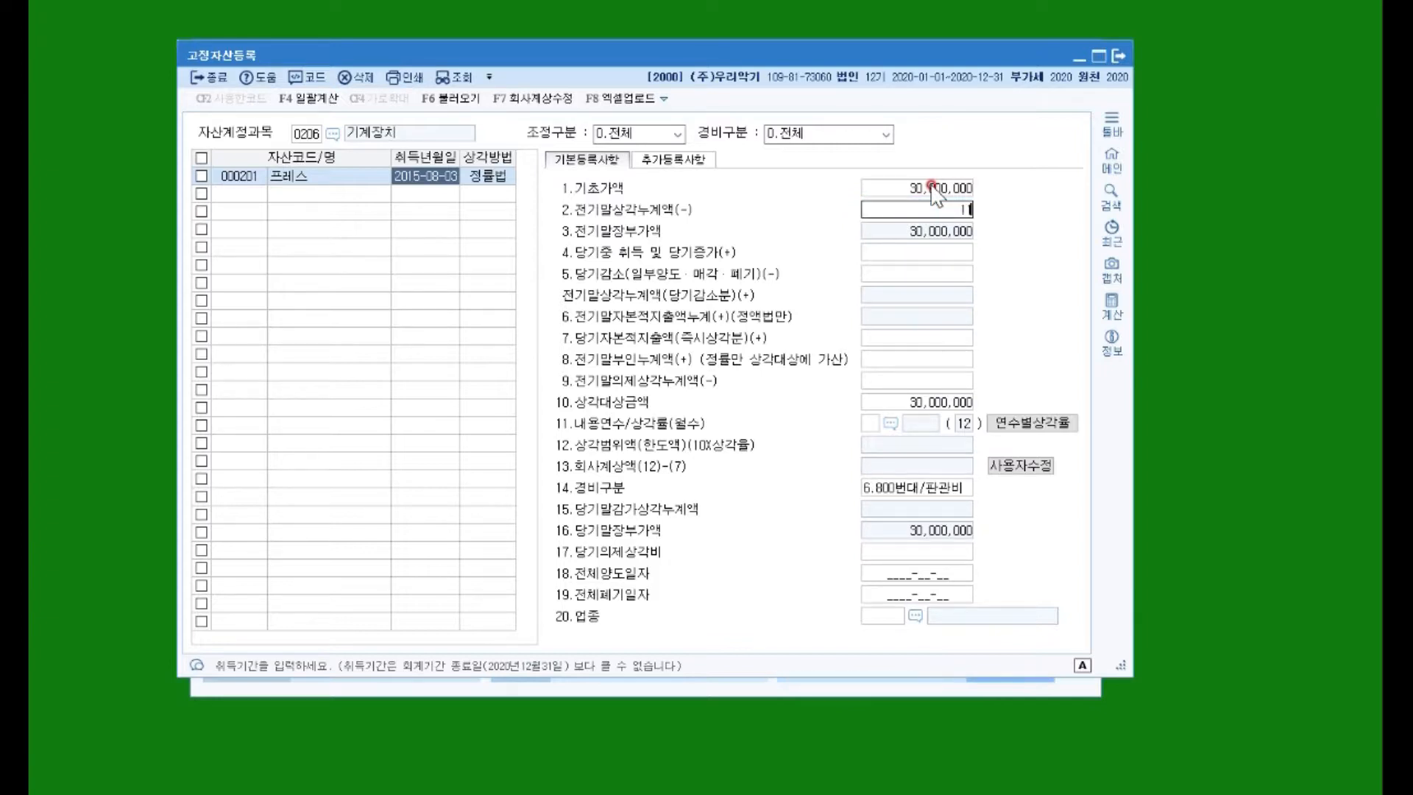
{"action": "type", "text": "1,000,000"}
{"action": "key", "text": "Return"}
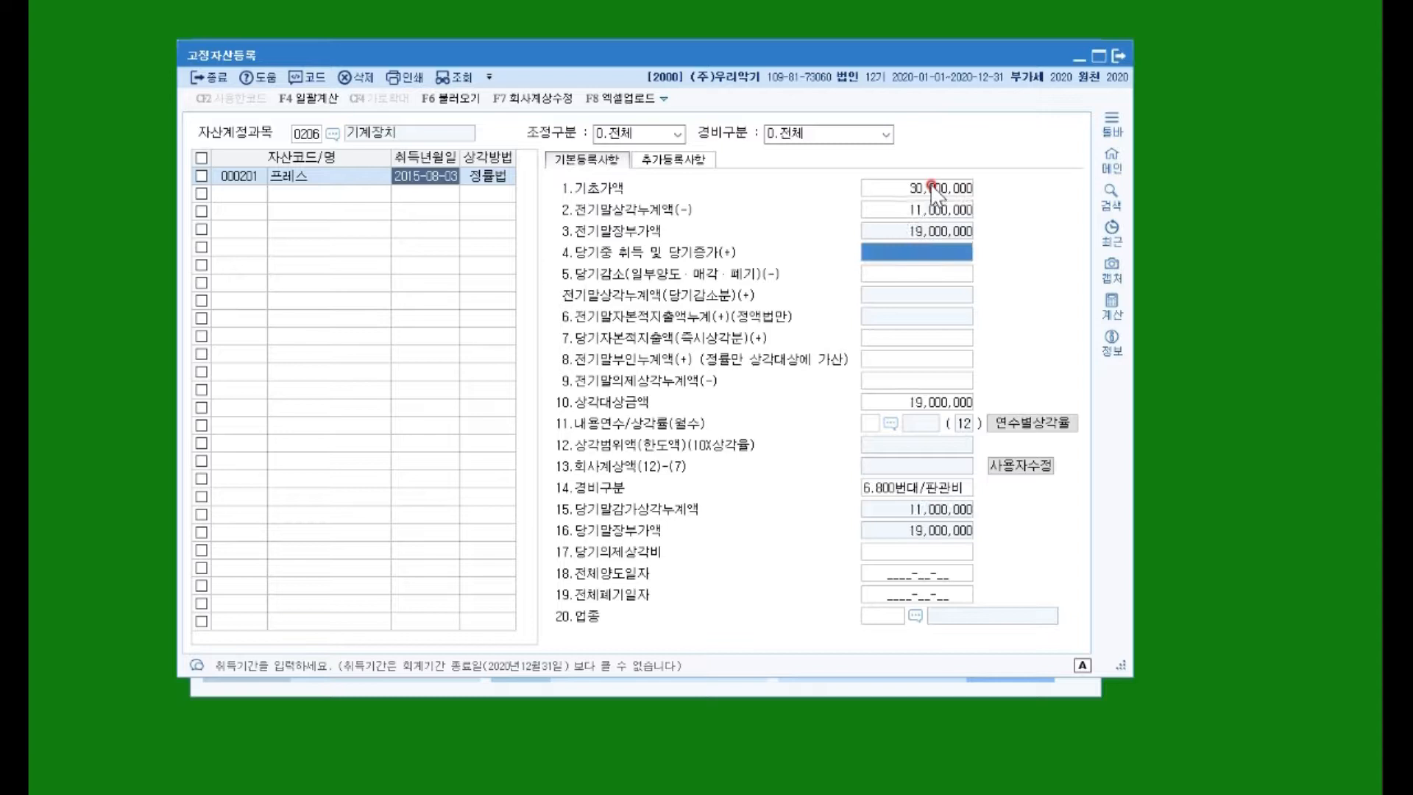
{"action": "left_click", "coordinate": [920, 211]}
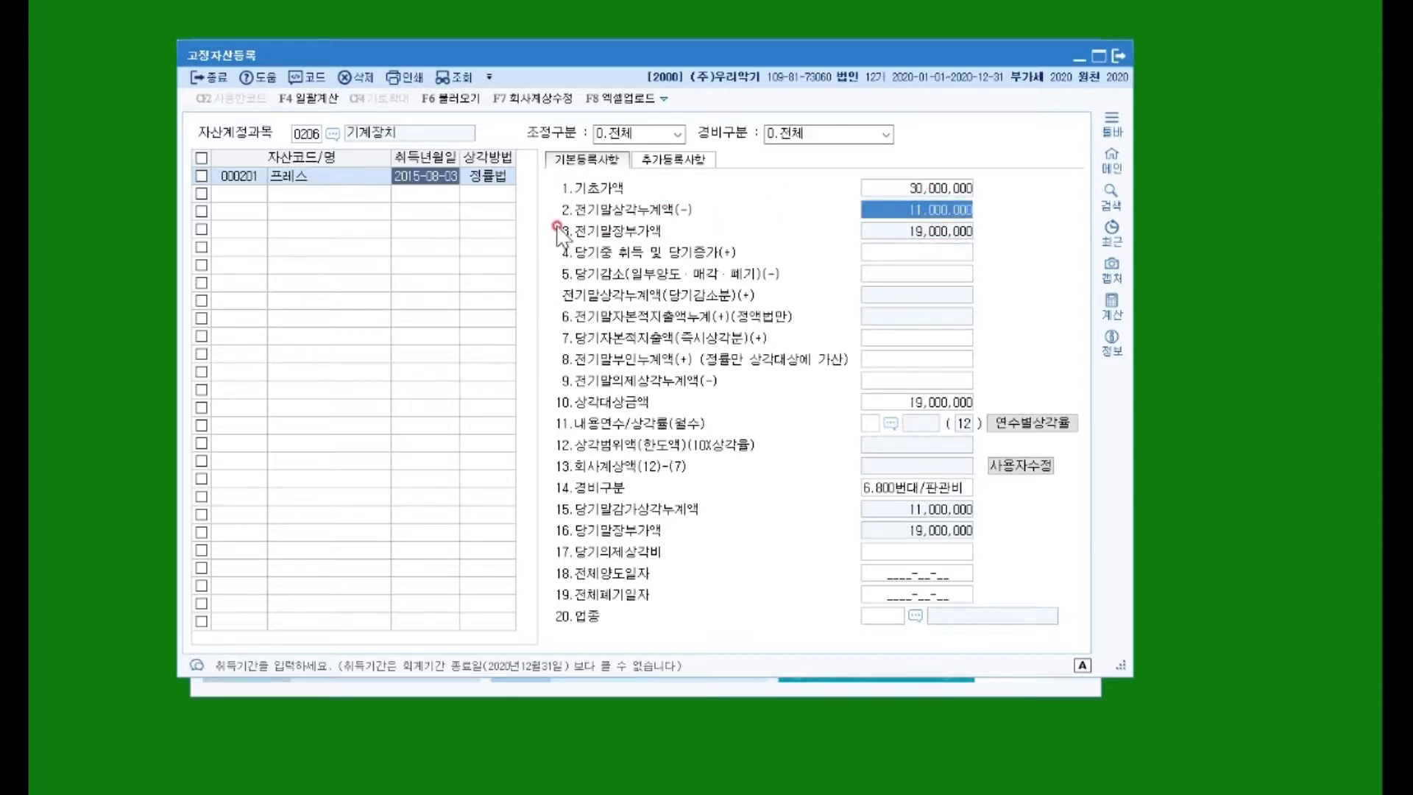
{"action": "left_click", "coordinate": [905, 213]}
{"action": "key", "text": "Return"}
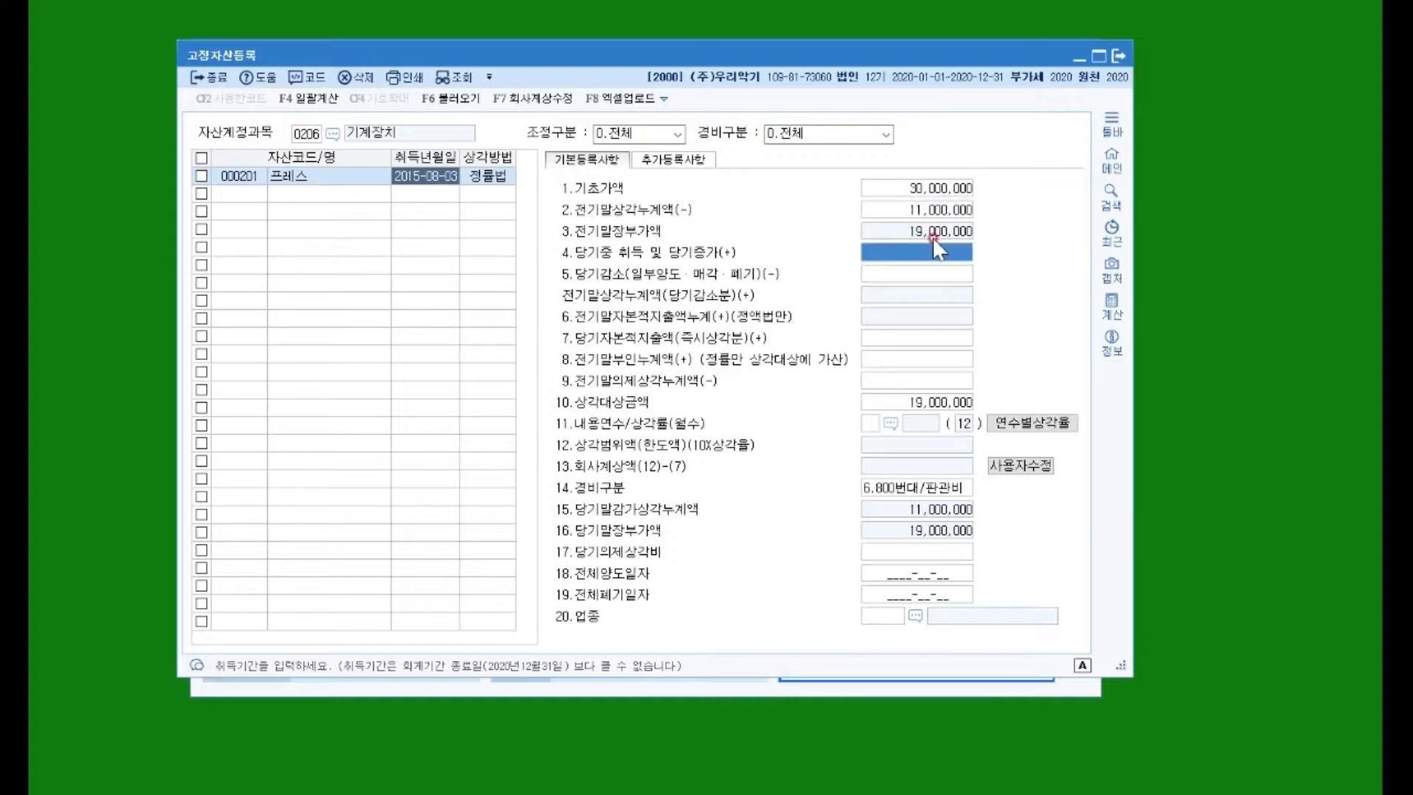
{"action": "left_click", "coordinate": [936, 211]}
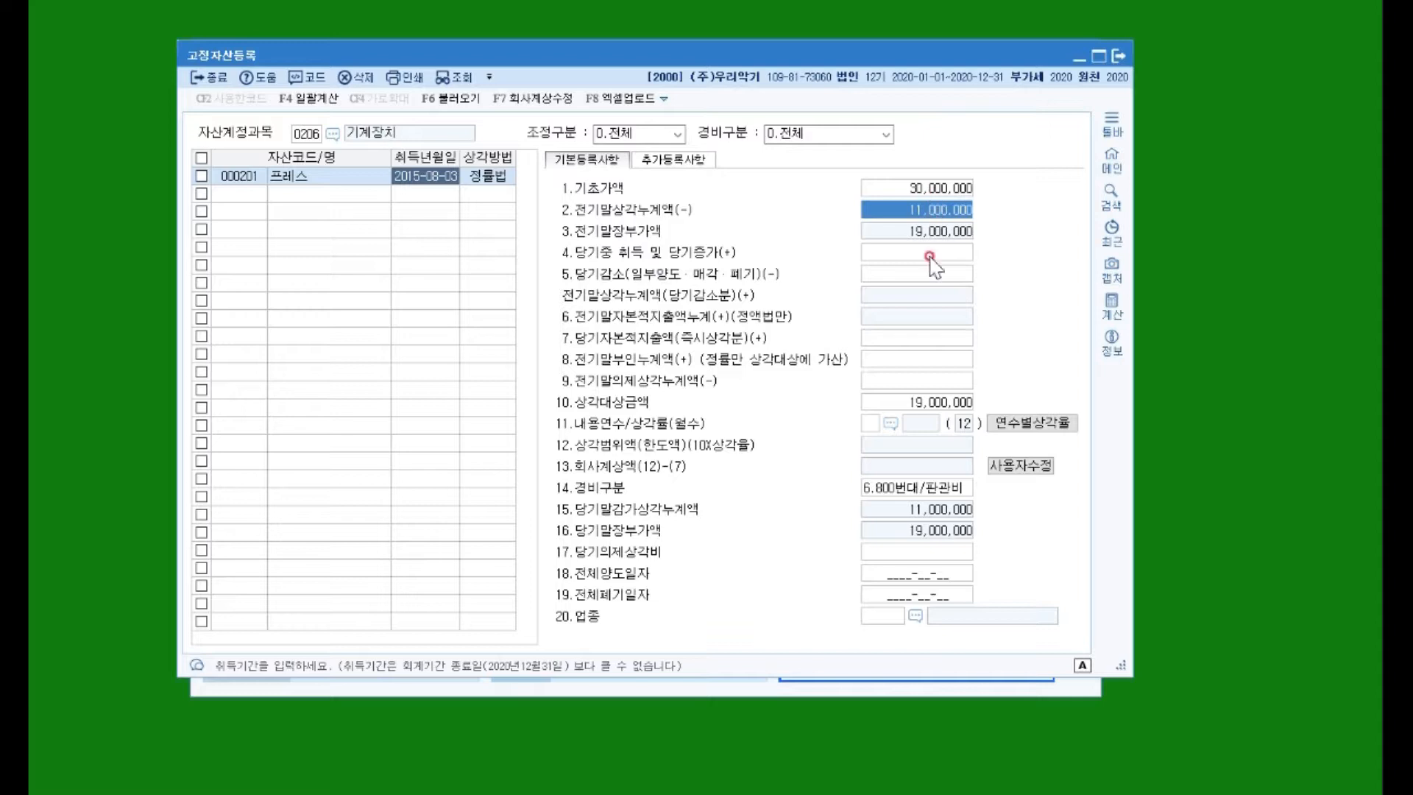
Set the useful life of 프레스 to 8 years and its 경비구분 to 1.500번대/제조
{"action": "left_click", "coordinate": [872, 422]}
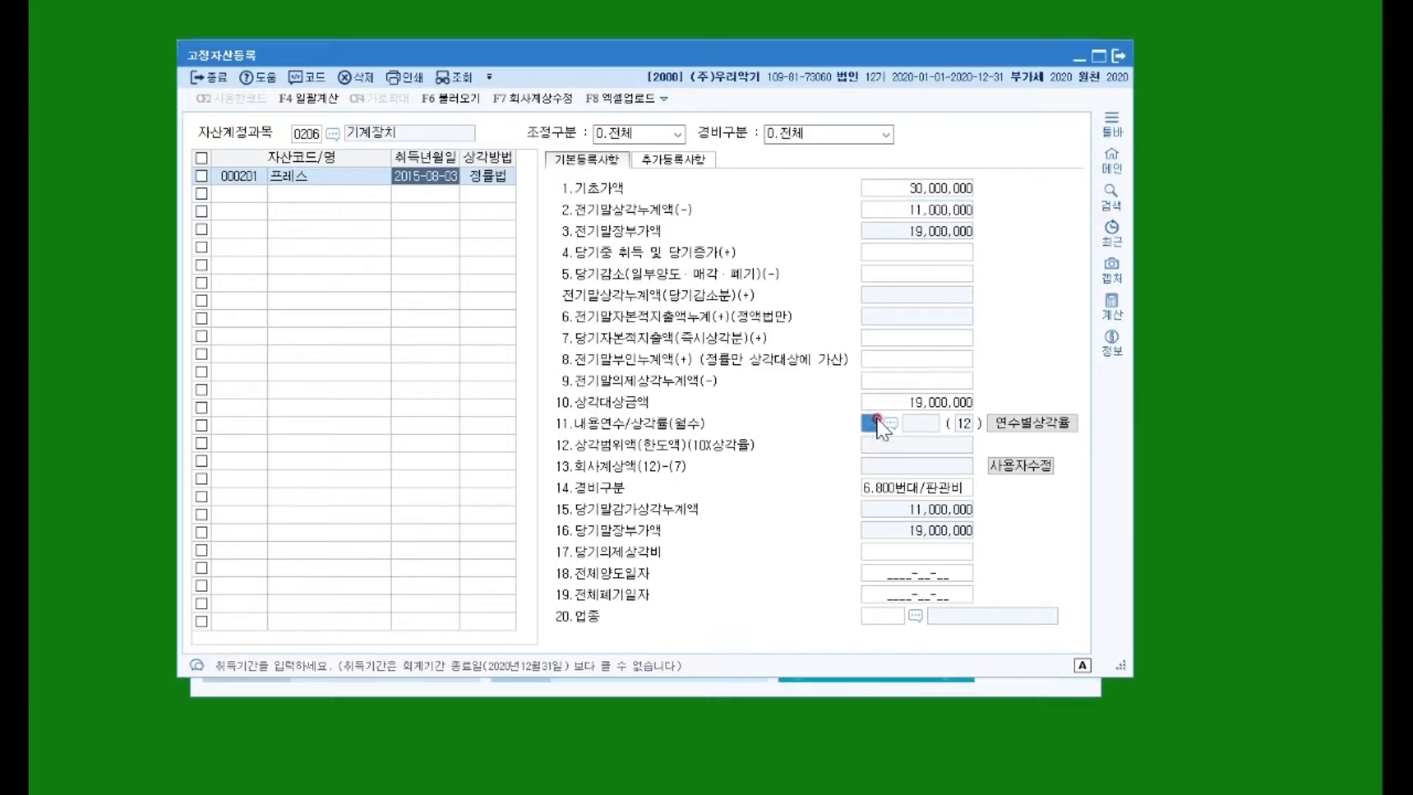
{"action": "type", "text": "8"}
{"action": "key", "text": "Return"}
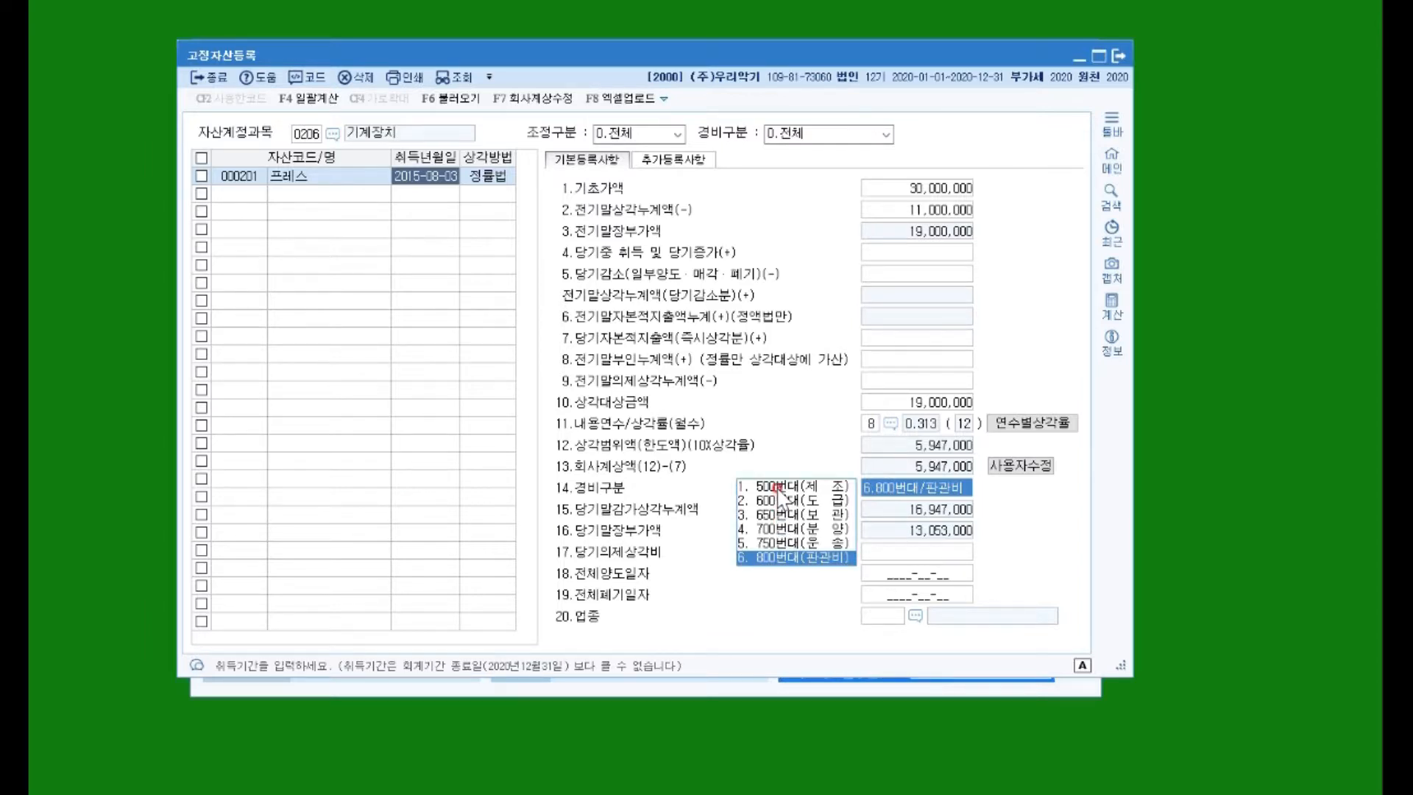
{"action": "left_click", "coordinate": [779, 487]}
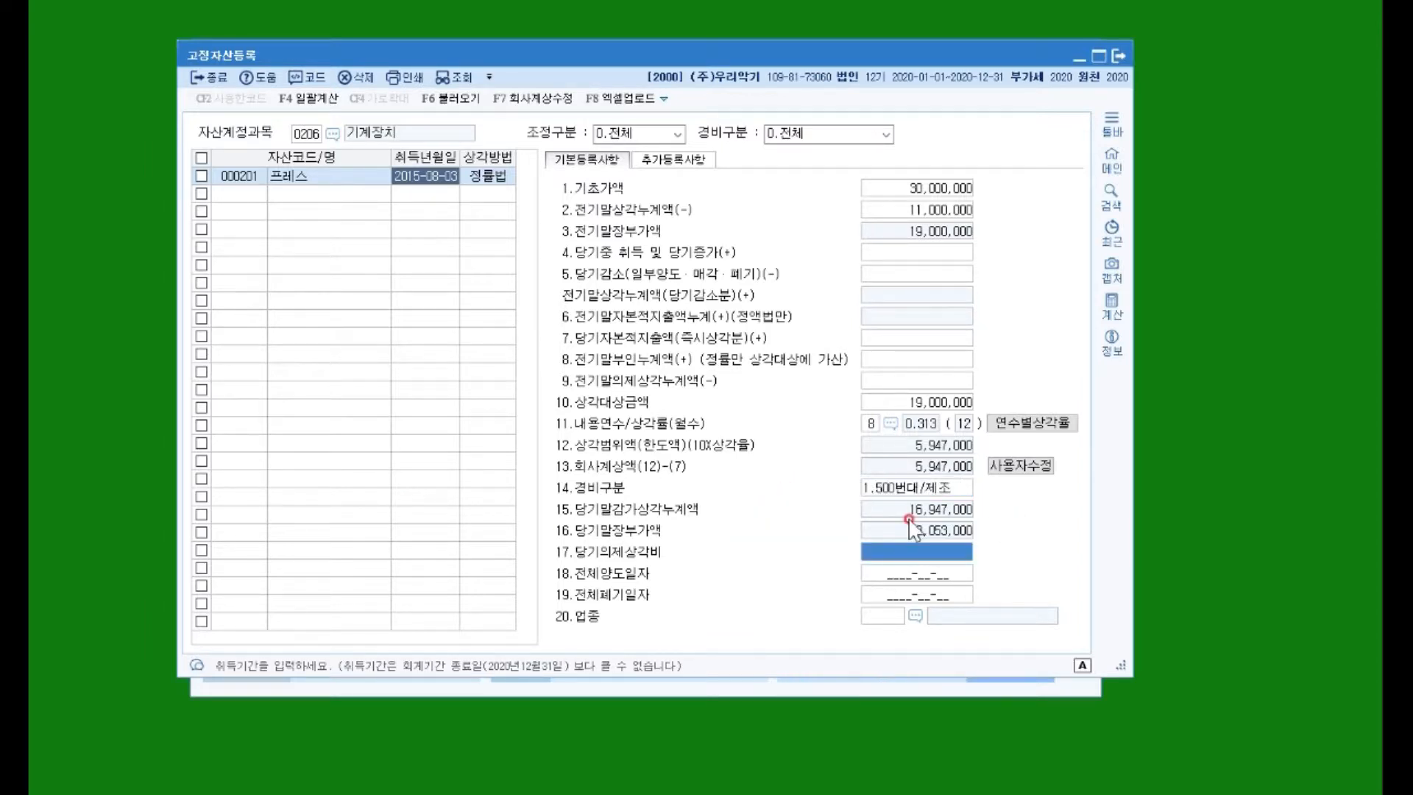
Set the 업종 of 프레스 to code 13 (제조업)
{"action": "left_click", "coordinate": [877, 615]}
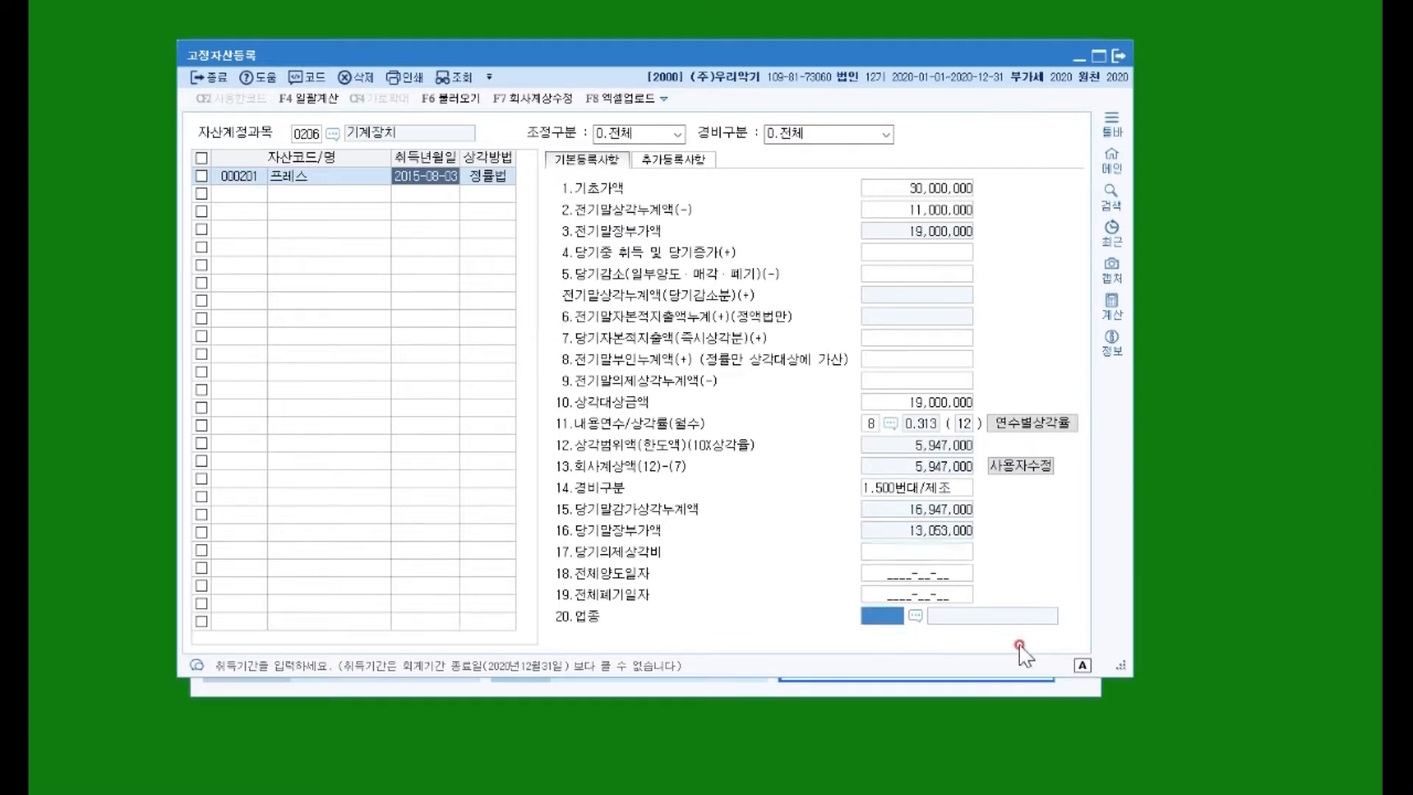
{"action": "type", "text": "13"}
{"action": "key", "text": "Return"}
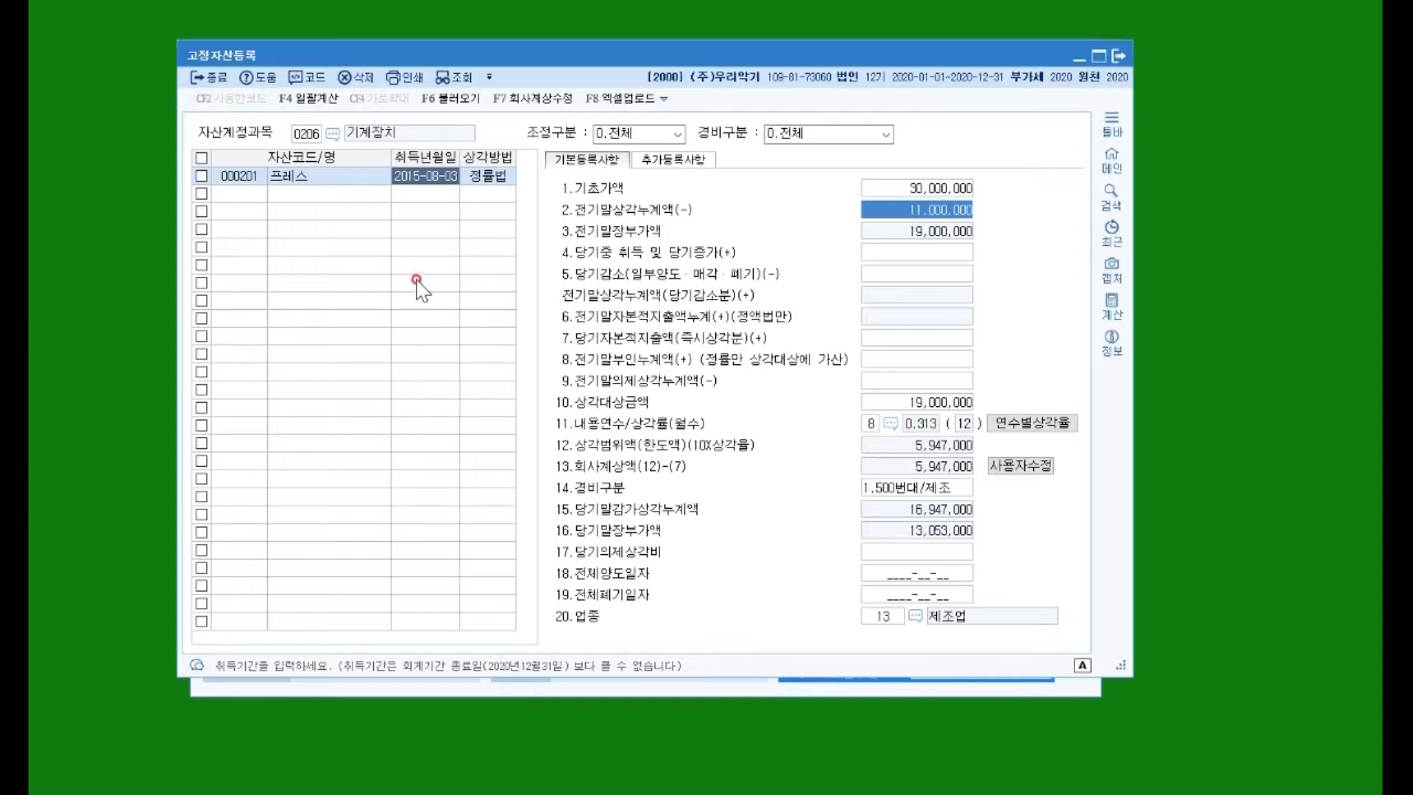
Add asset code 000301 named 화물차 with acquisition date 2017-12-01 under the 차량운반구 (0208) account
{"action": "left_click", "coordinate": [262, 194]}
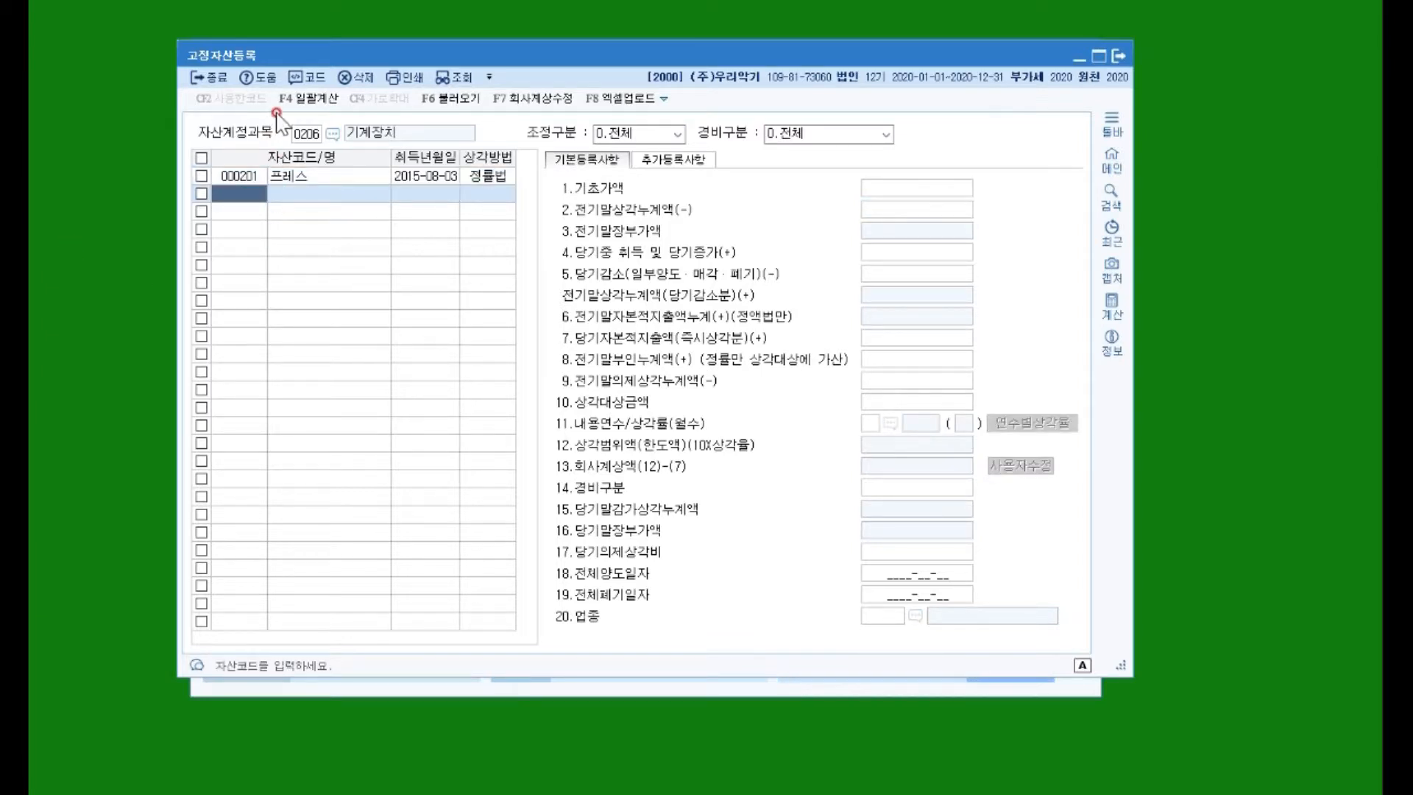
{"action": "double_click", "coordinate": [321, 140]}
{"action": "left_click", "coordinate": [556, 379]}
{"action": "double_click", "coordinate": [556, 379]}
{"action": "type", "text": "000301"}
{"action": "key", "text": "Return"}
{"action": "type", "text": "화물차"}
{"action": "key", "text": "Return"}
{"action": "type", "text": "17-12-01"}
{"action": "key", "text": "Return"}
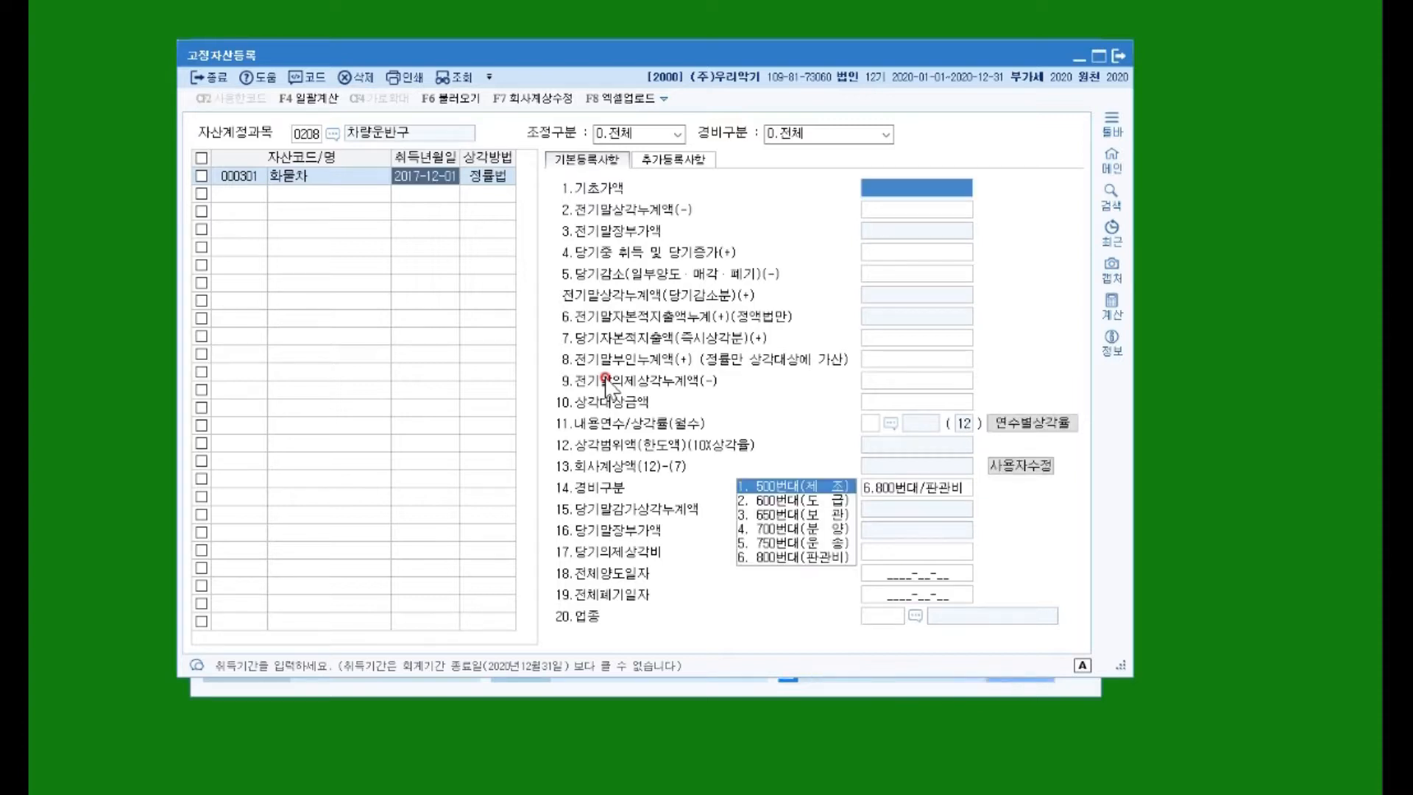
Set the 화물차 기초가액 to 33,000,000 and its 전기말상각누계액 to 15,000,000
{"action": "type", "text": "33000000"}
{"action": "key", "text": "Return"}
{"action": "type", "text": "15000000"}
{"action": "key", "text": "Return"}
{"action": "key", "text": "Return"}
{"action": "key", "text": "Return"}
{"action": "key", "text": "Return"}
{"action": "key", "text": "Return"}
{"action": "key", "text": "Return"}
{"action": "key", "text": "Return"}
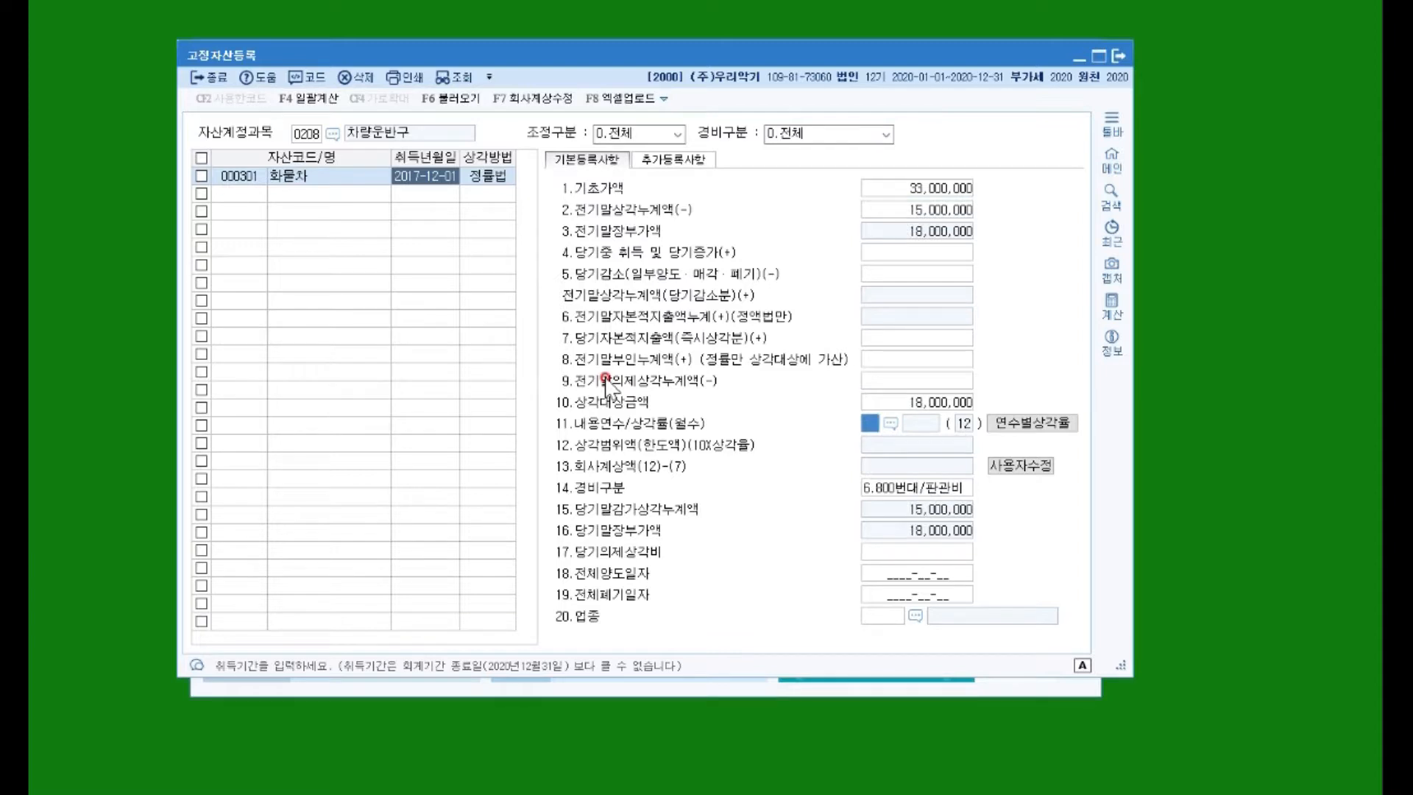
Set the useful life of 화물차 to 5 years and its 경비구분 to 1.500번대/제조
{"action": "type", "text": "5"}
{"action": "key", "text": "Return"}
{"action": "key", "text": "Return"}
{"action": "key", "text": "Return"}
{"action": "key", "text": "Return"}
{"action": "key", "text": "Return"}
{"action": "key", "text": "Up"}
{"action": "type", "text": "1"}
{"action": "key", "text": "Return"}
Set the 업종 of 화물차 to code 1 (차량및운반구)
{"action": "key", "text": "Return"}
{"action": "key", "text": "Return"}
{"action": "key", "text": "Return"}
{"action": "type", "text": "1"}
{"action": "key", "text": "Return"}
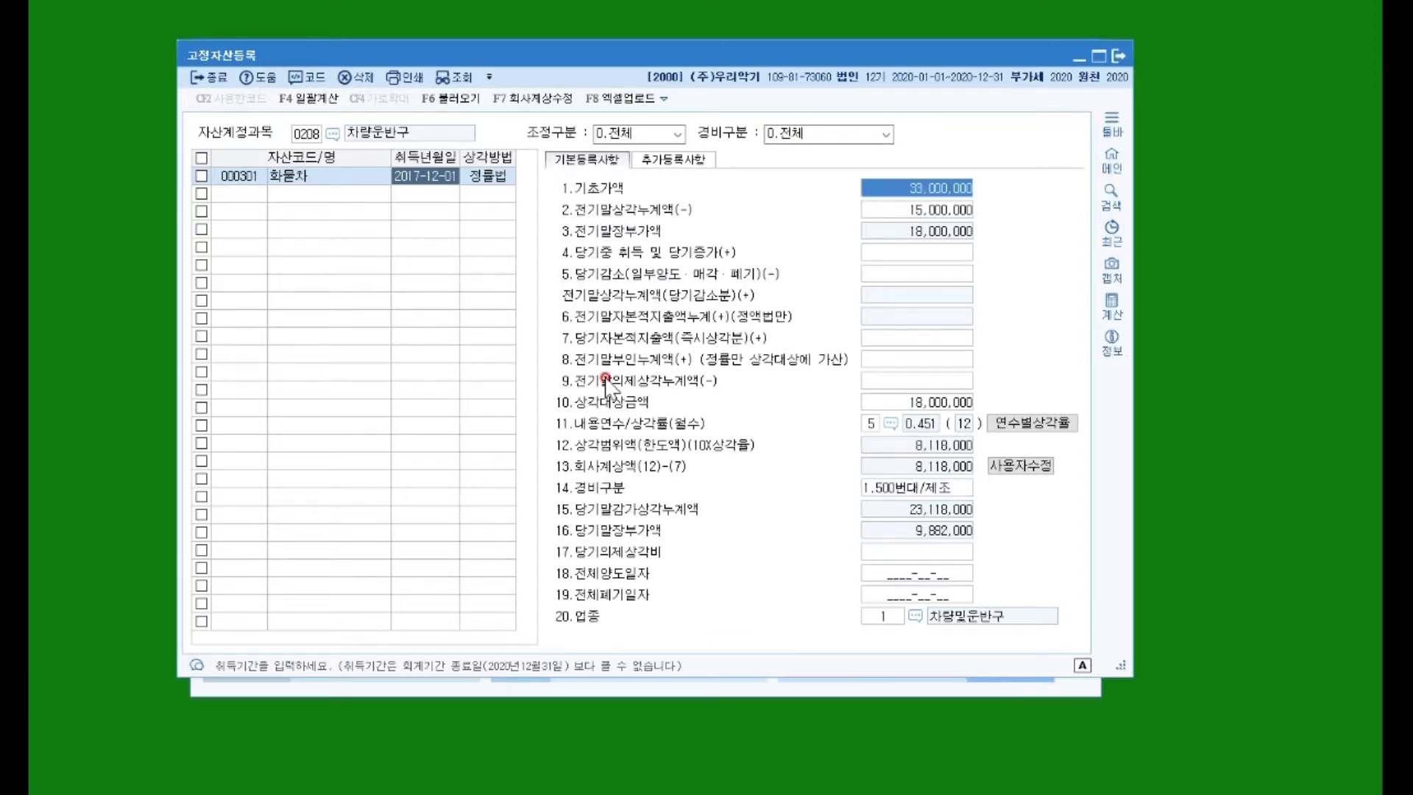
Add asset code 000302 named 승용차 with acquisition date 2020-11-07 under the same vehicle account
{"action": "left_click", "coordinate": [227, 194]}
{"action": "type", "text": "30"}
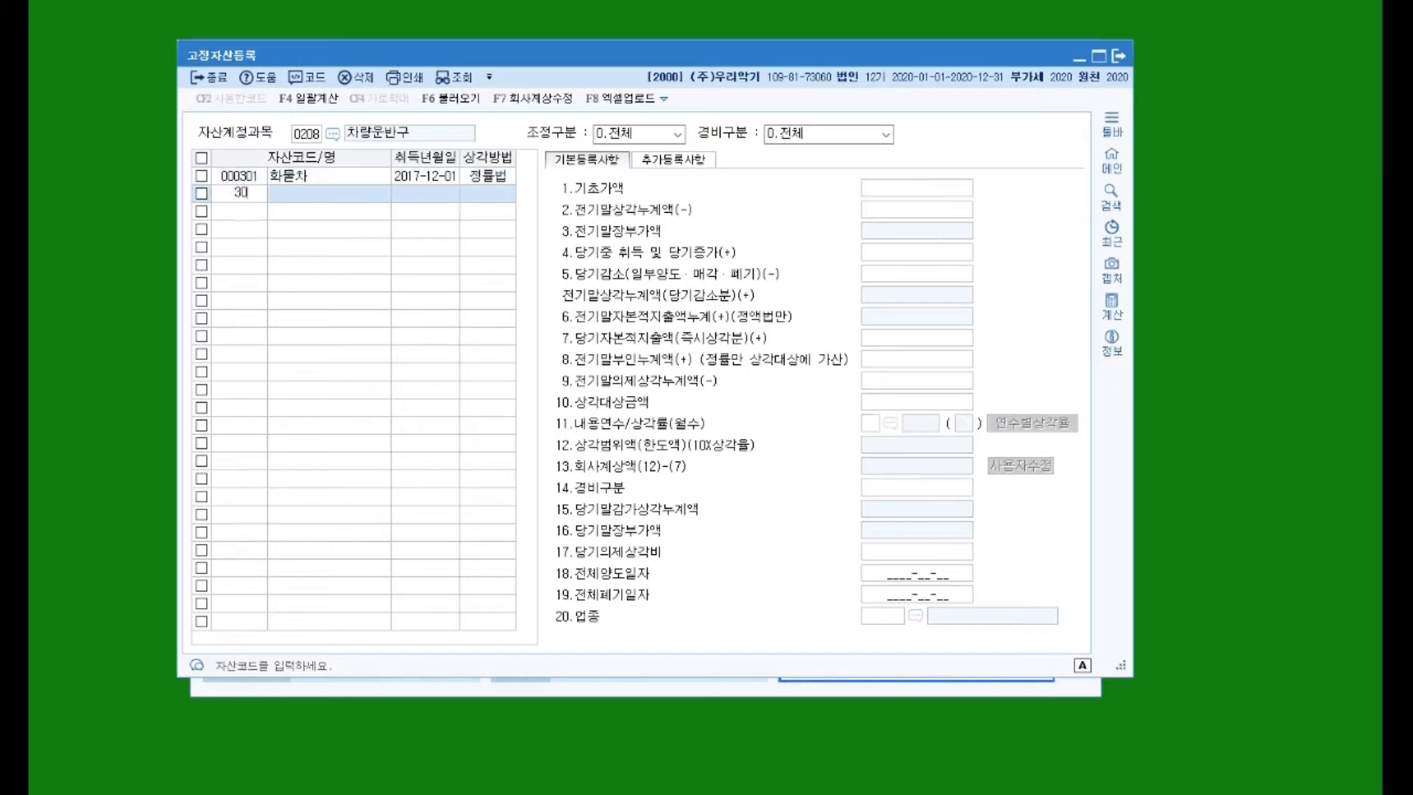
{"action": "type", "text": "2"}
{"action": "key", "text": "Return"}
{"action": "type", "text": "승용차"}
{"action": "key", "text": "Return"}
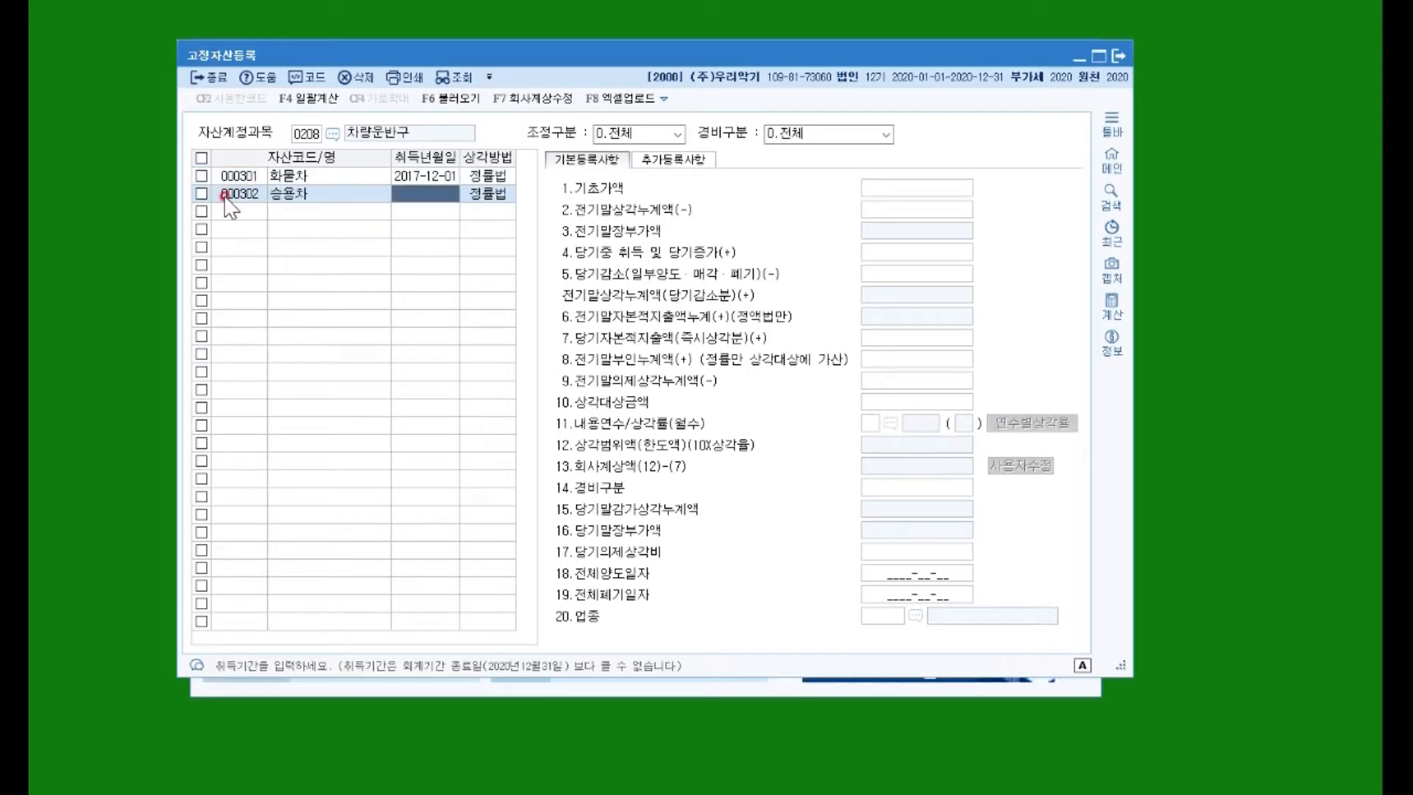
{"action": "type", "text": "2020-11-07"}
{"action": "key", "text": "Return"}
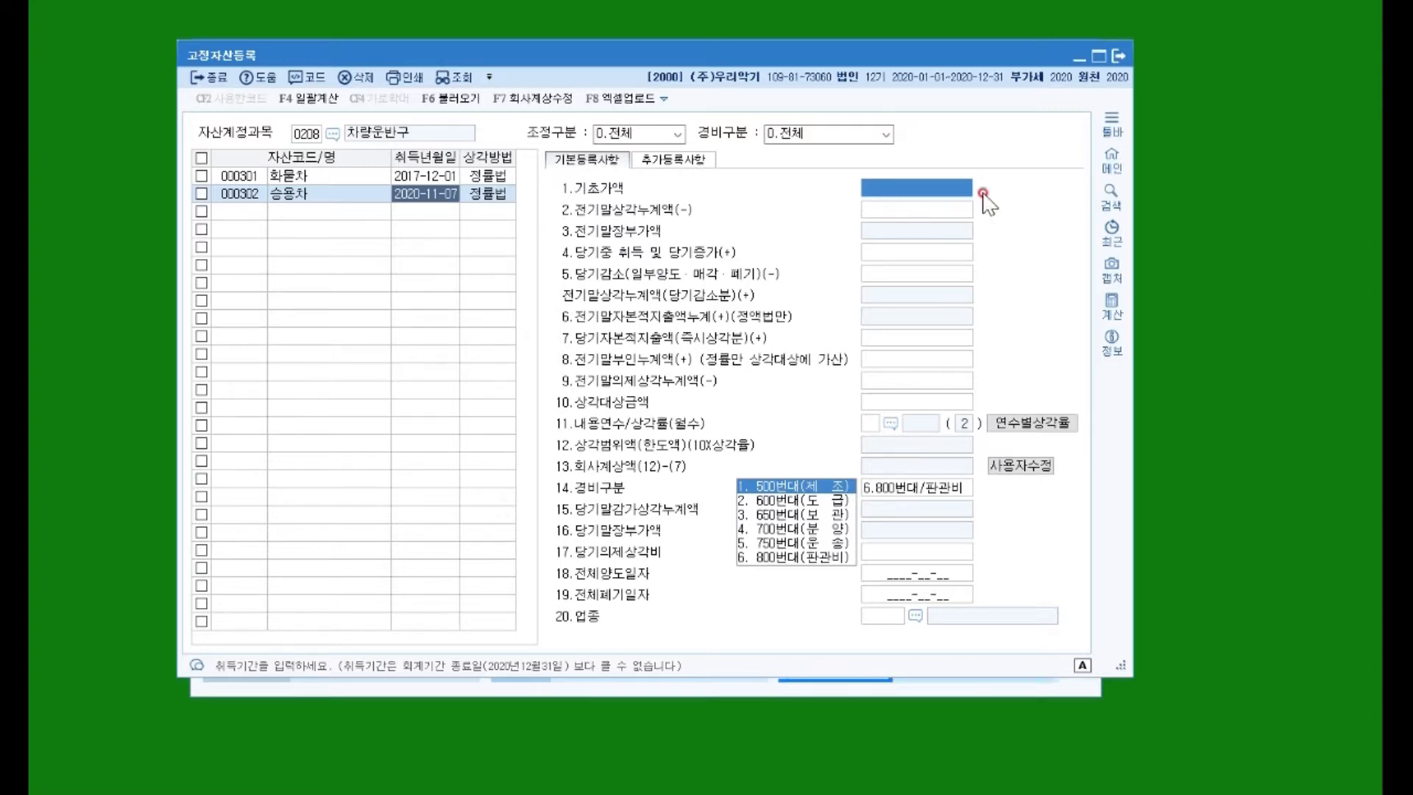
Set the 당기중 취득 및 당기증가 amount of 승용차 to 22,000,000
{"action": "left_click", "coordinate": [913, 211]}
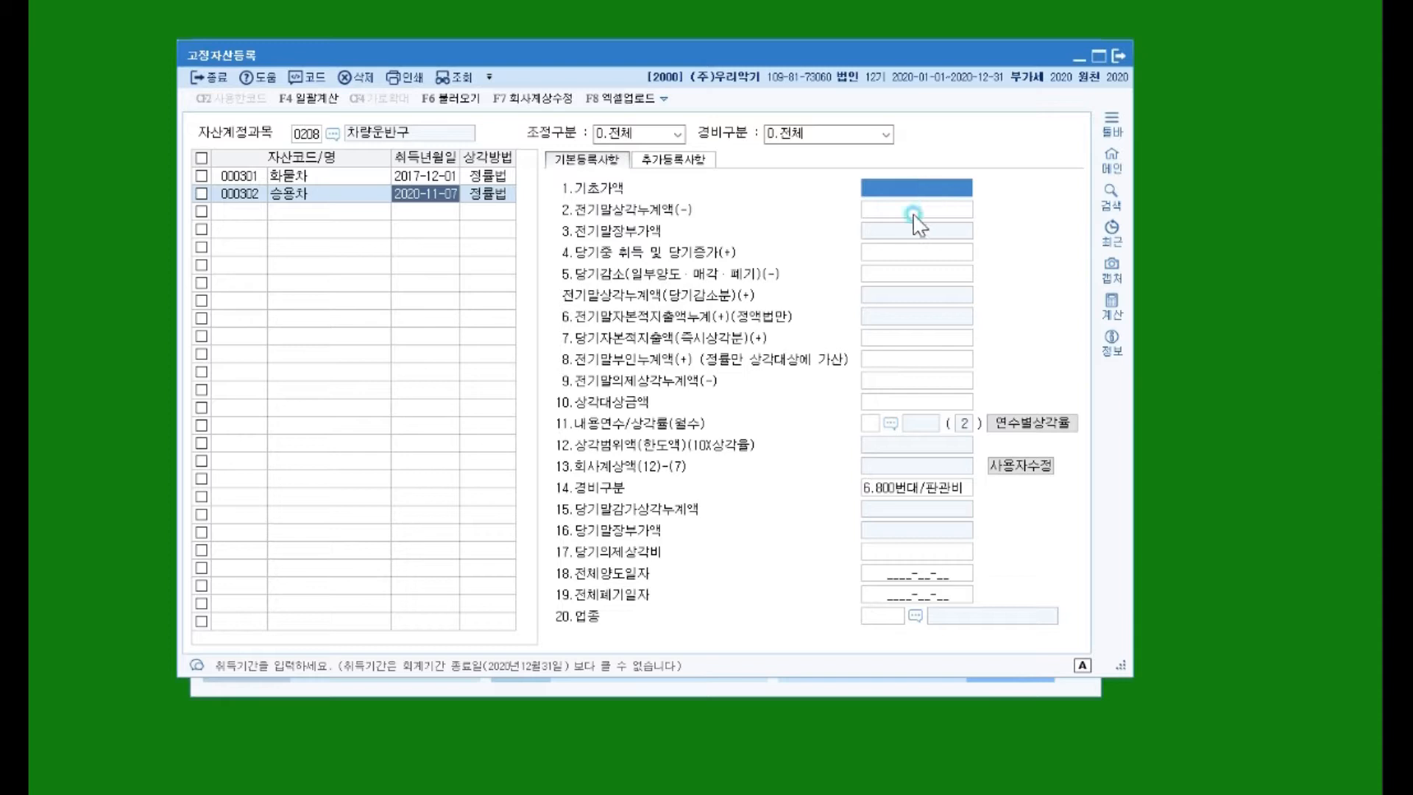
{"action": "left_click", "coordinate": [876, 228]}
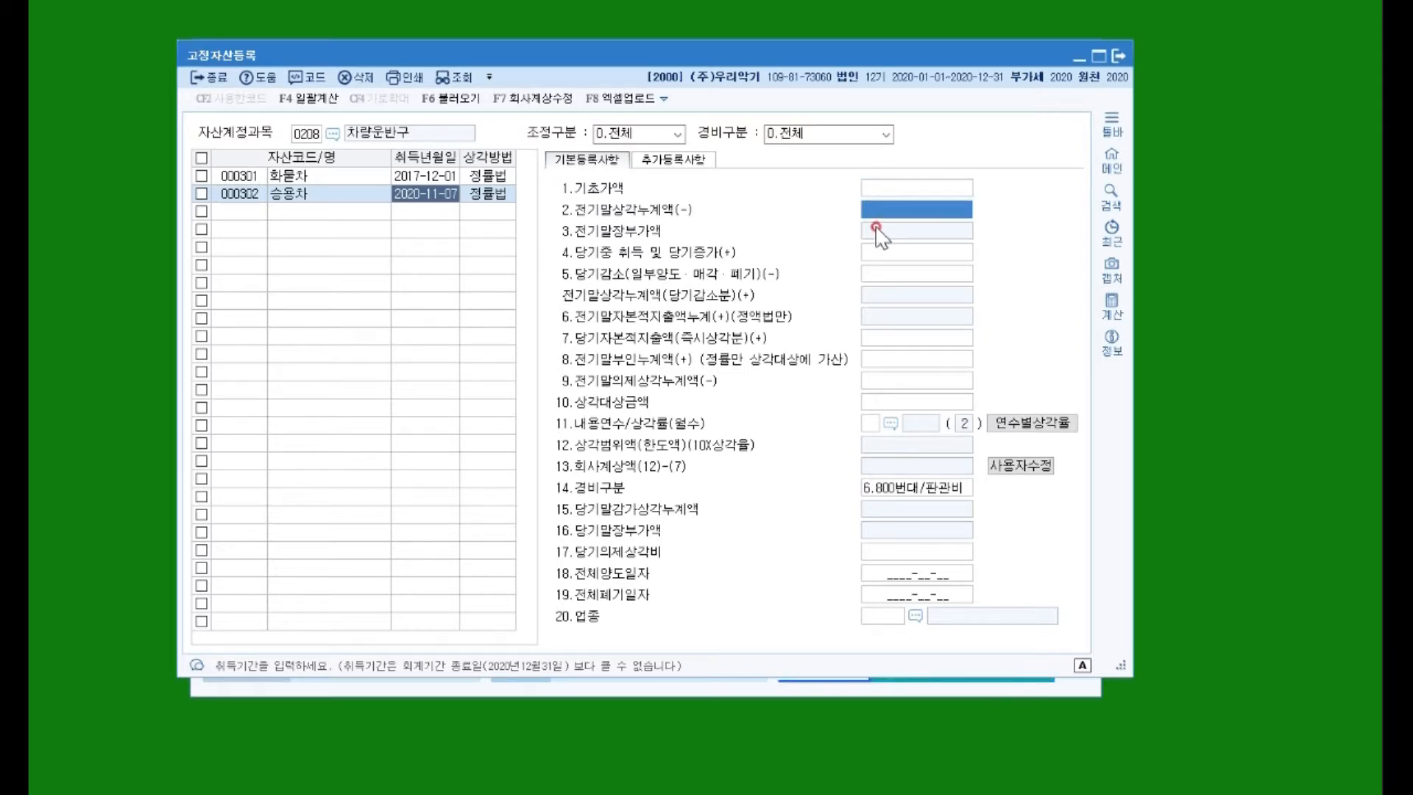
{"action": "left_click", "coordinate": [967, 258]}
{"action": "right_click", "coordinate": [1113, 377]}
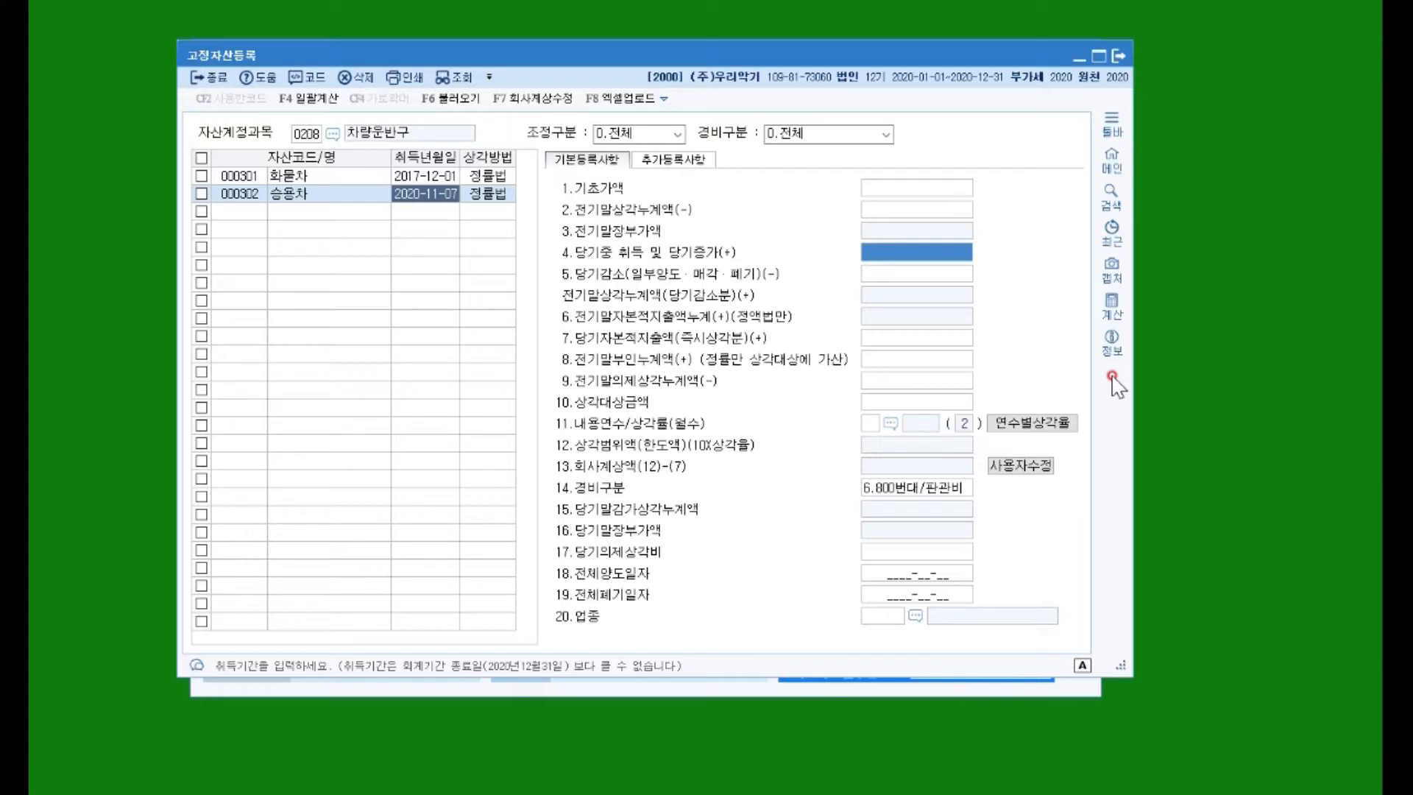
{"action": "type", "text": "3"}
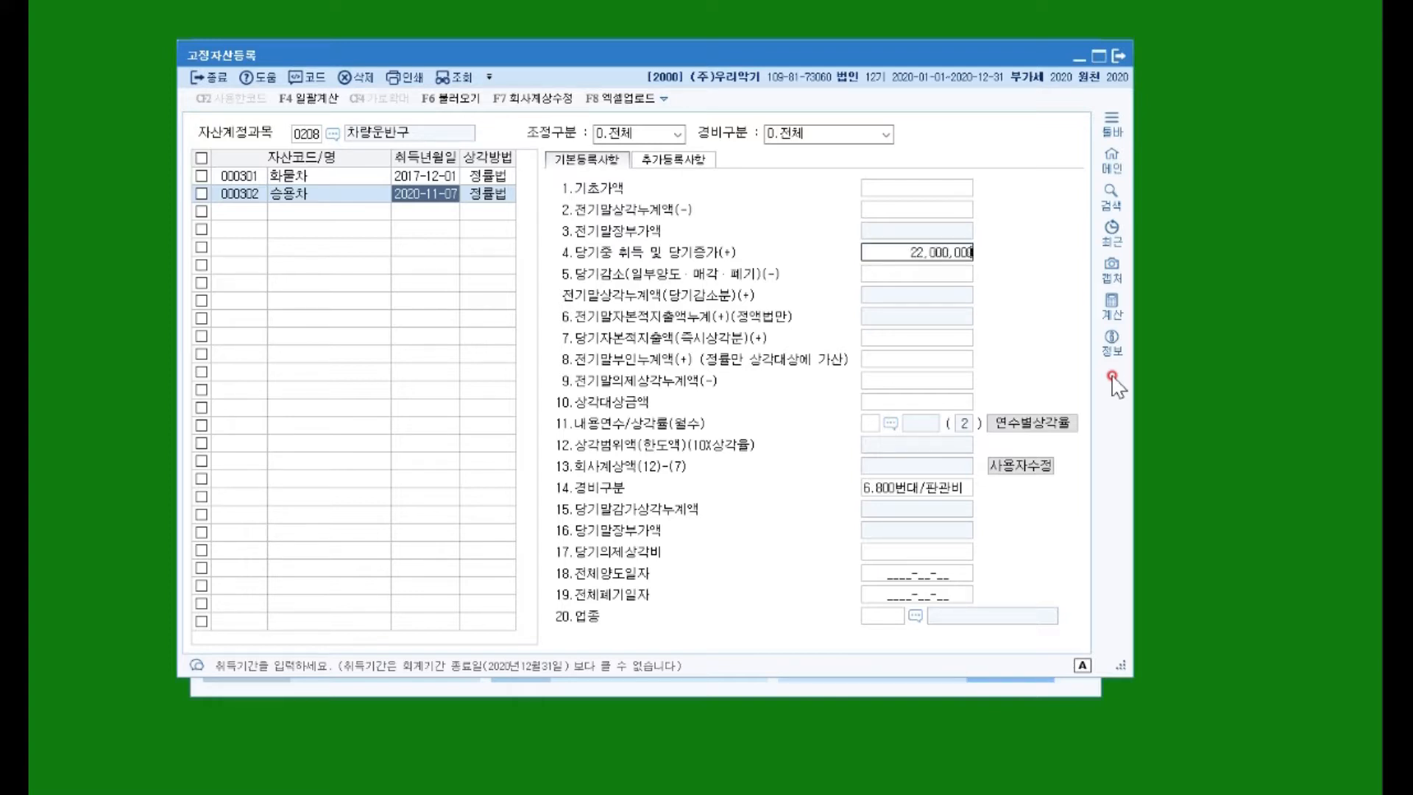
{"action": "key", "text": "Return"}
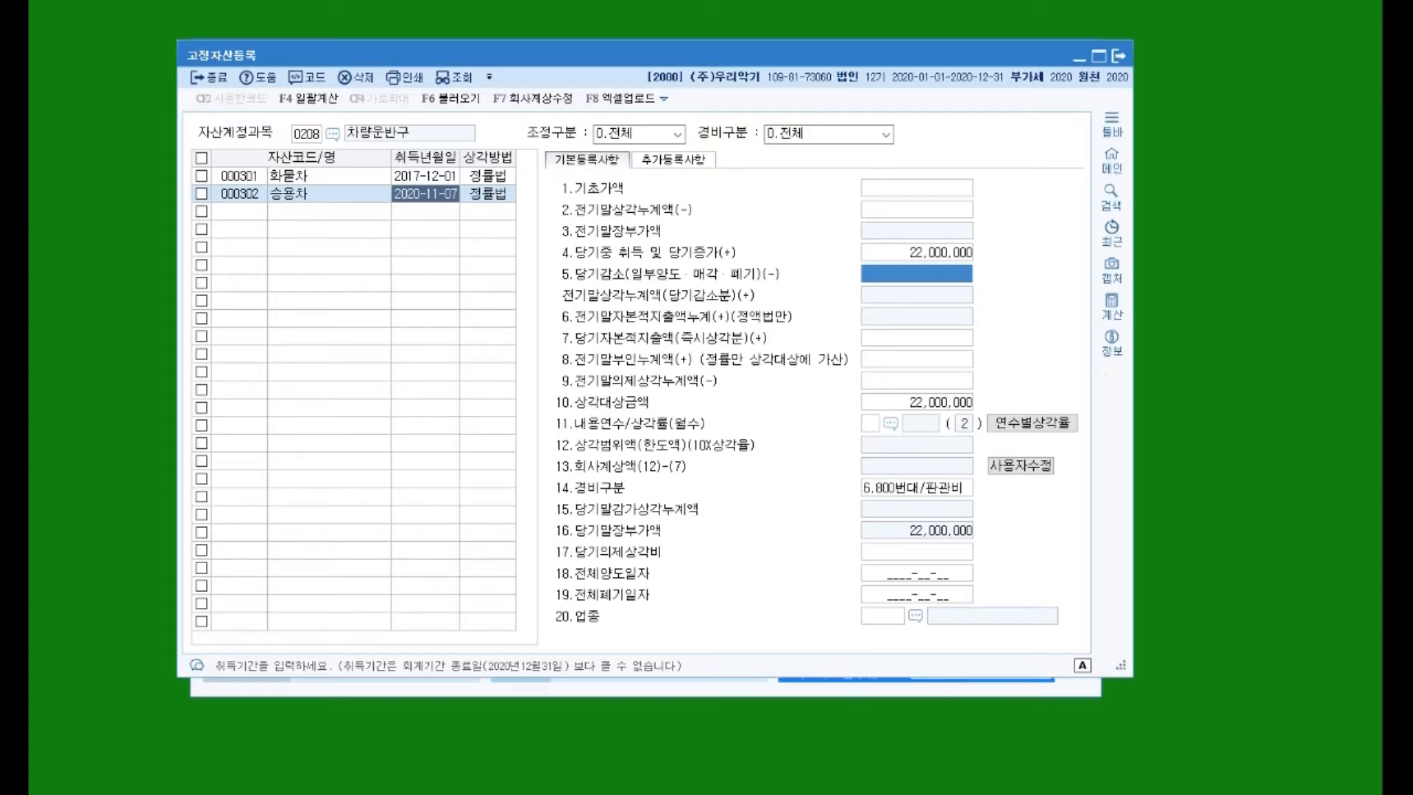
Set the useful life of 승용차 to 5 years and accept 6.800번대/판관비 as its 경비구분
{"action": "left_click", "coordinate": [869, 424]}
{"action": "left_click", "coordinate": [877, 447]}
{"action": "type", "text": "5"}
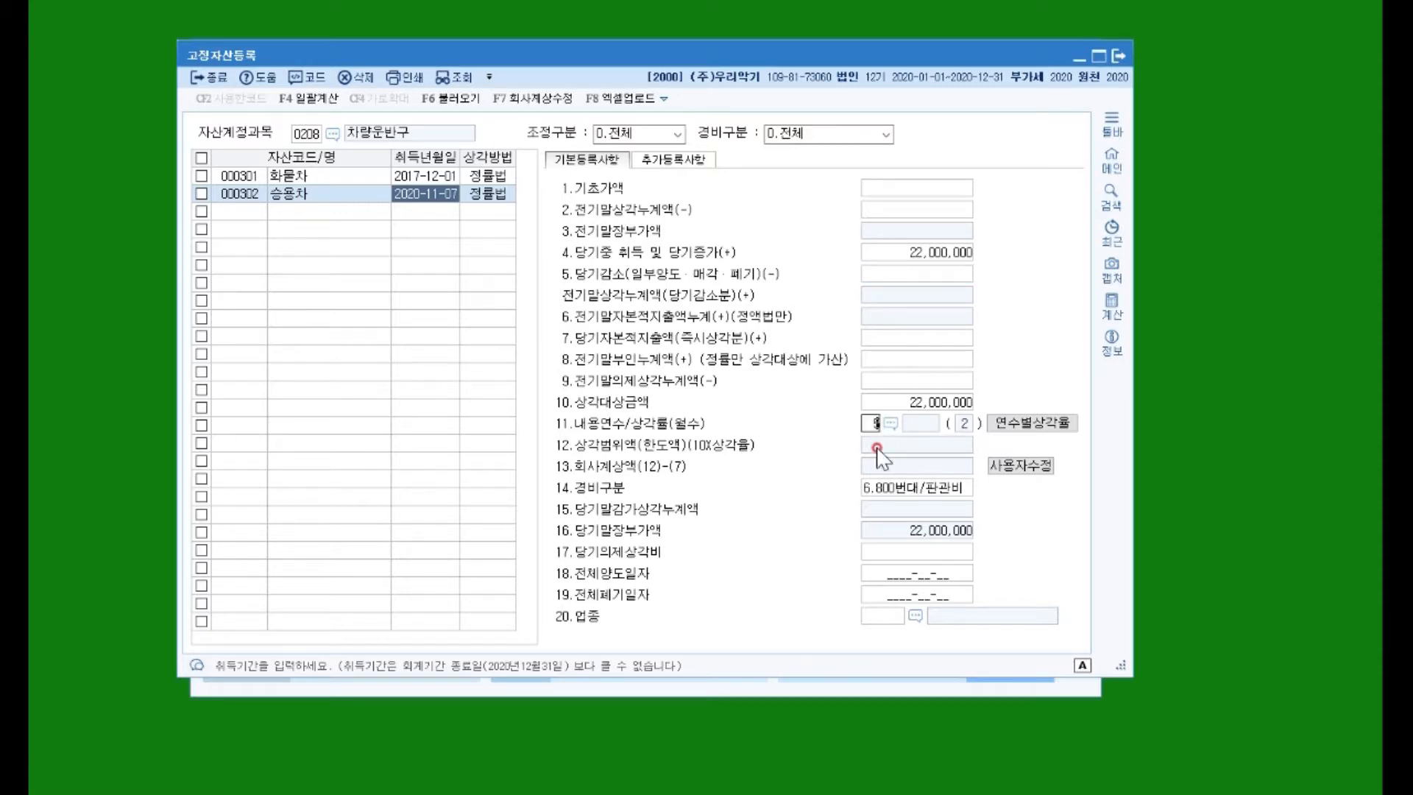
{"action": "key", "text": "Return"}
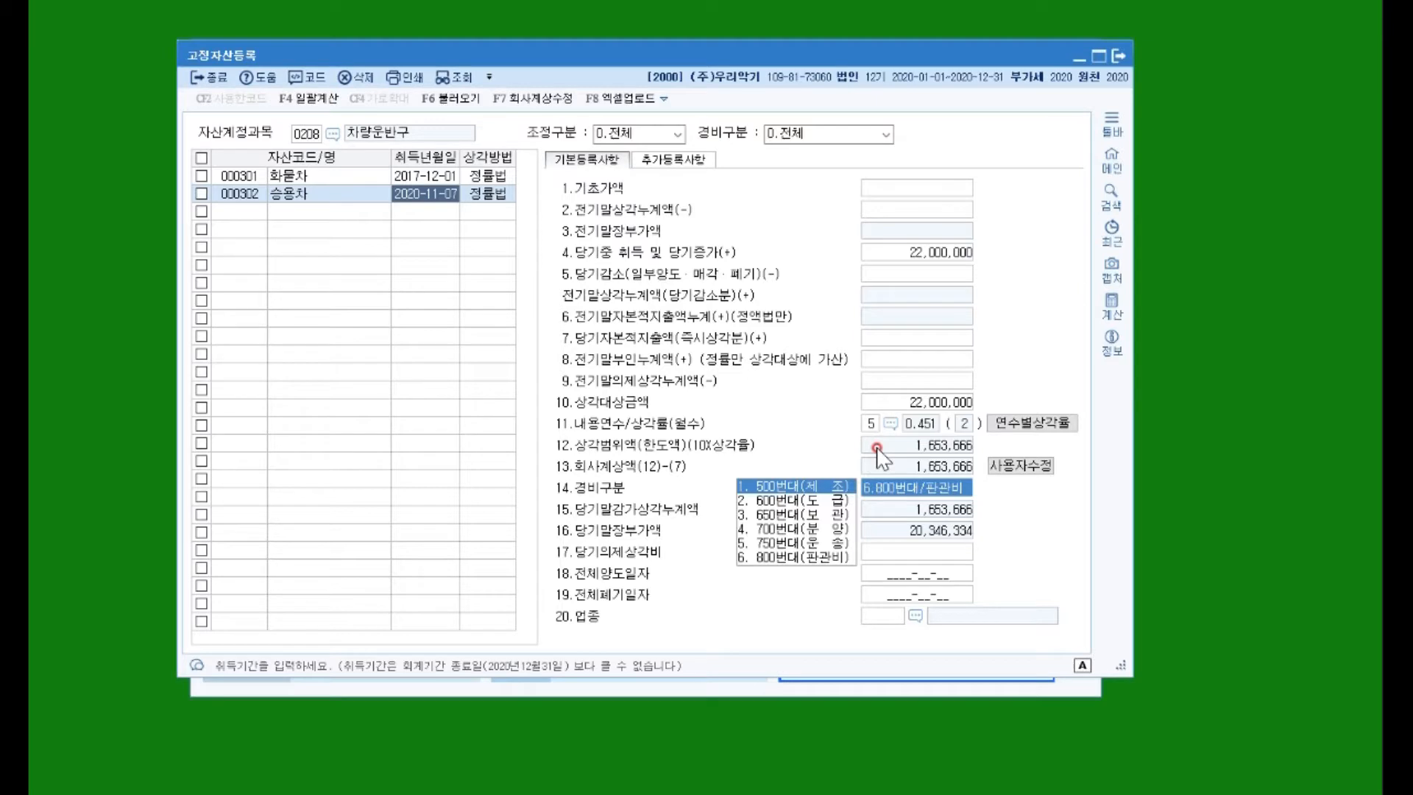
{"action": "key", "text": "Return"}
Set the 업종 of 승용차 to code 1, leaving its transfer and disposal dates blank
{"action": "key", "text": "Return"}
{"action": "key", "text": "Return"}
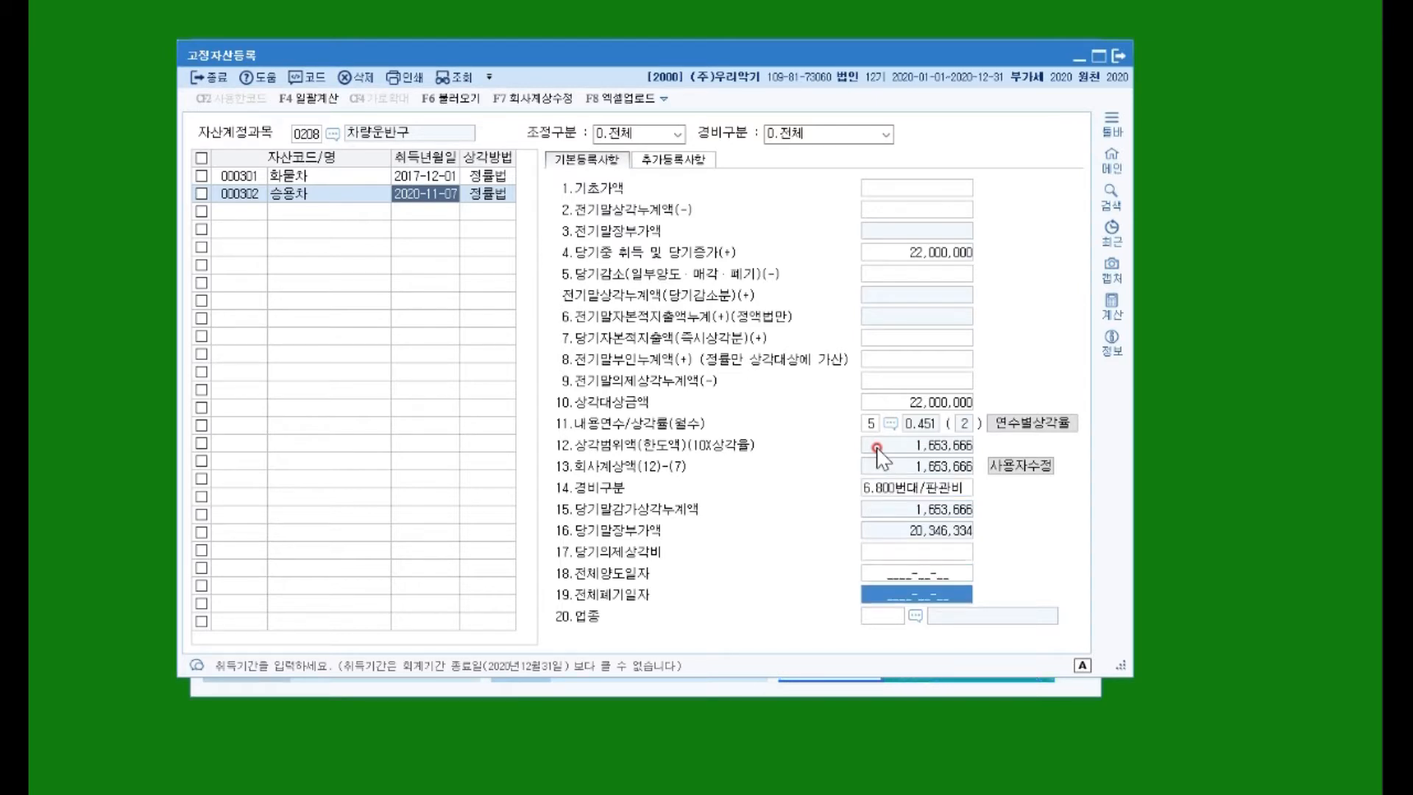
{"action": "key", "text": "Return"}
{"action": "type", "text": "1"}
{"action": "key", "text": "Return"}
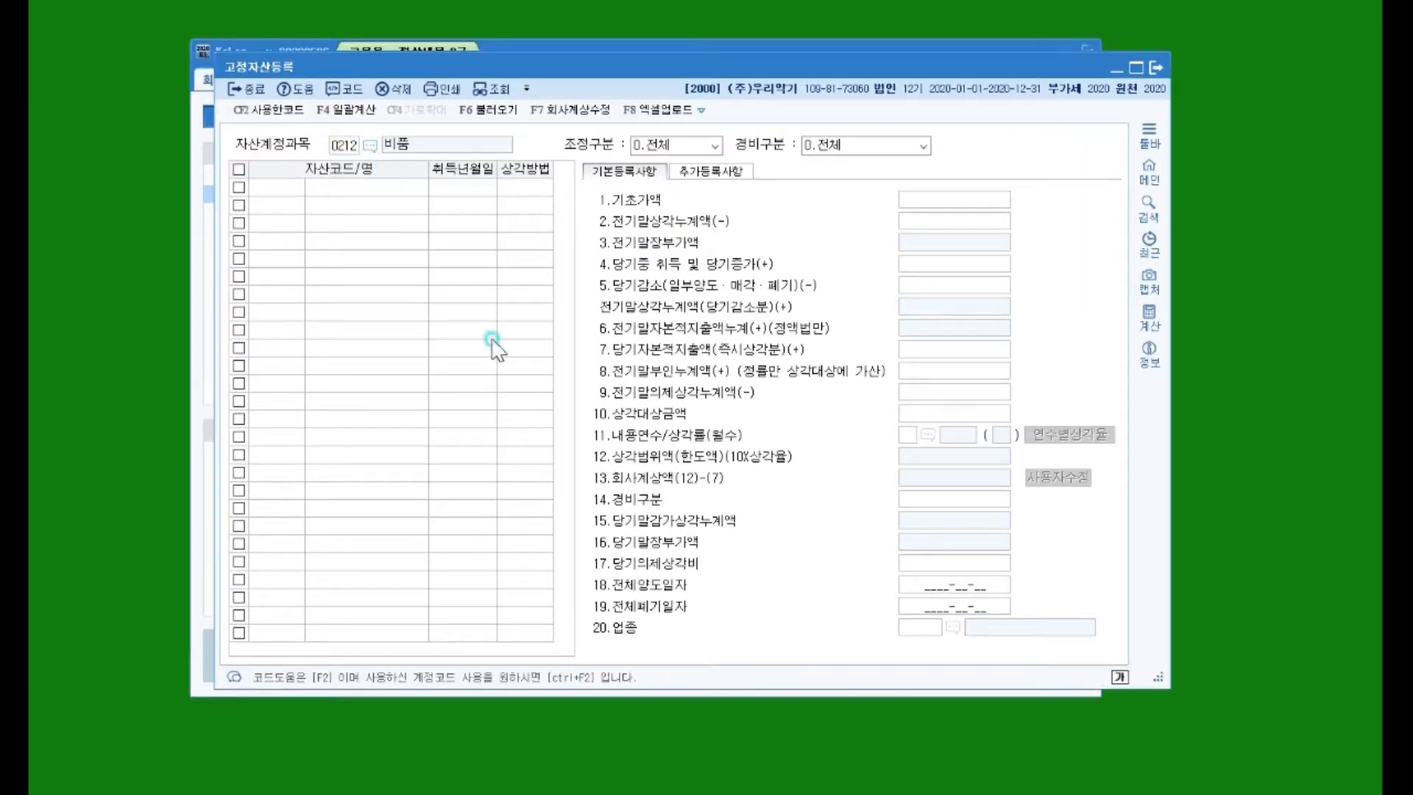
Add asset code 000401 named 컴퓨터 with acquisition date 2020-11-11 under the 비품 (0212) account
{"action": "key", "text": "F2"}
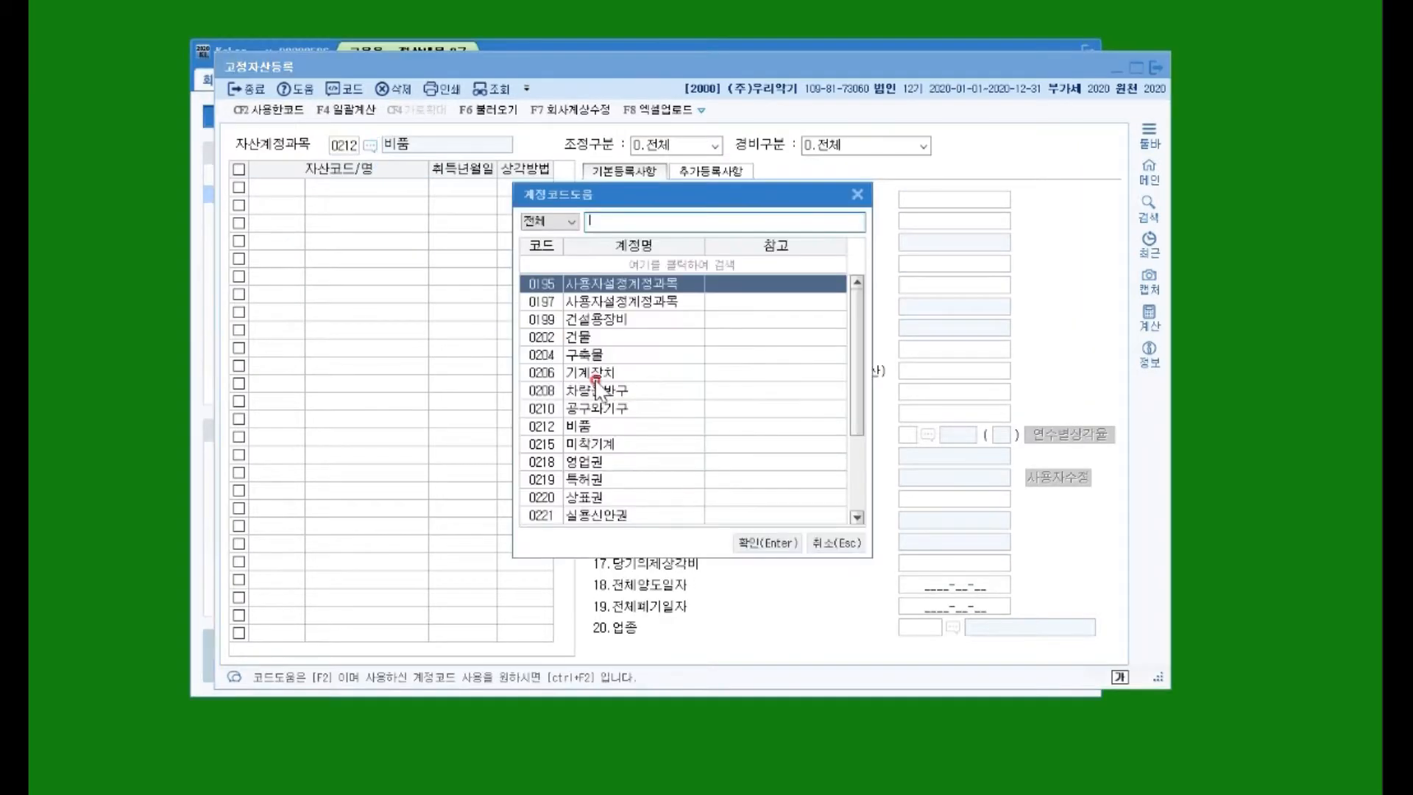
{"action": "double_click", "coordinate": [581, 426]}
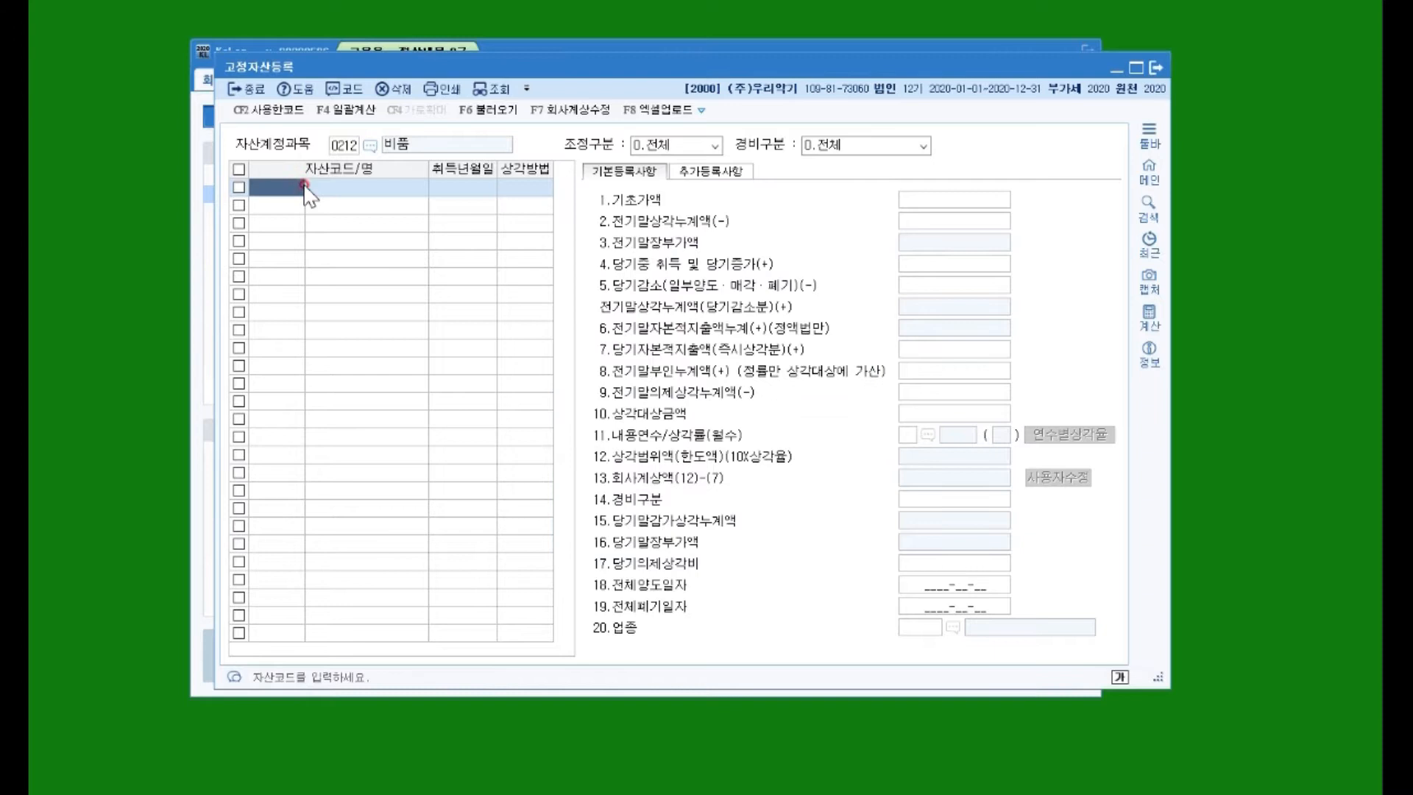
{"action": "type", "text": "401"}
{"action": "key", "text": "Return"}
{"action": "type", "text": "컴퓨터"}
{"action": "key", "text": "Return"}
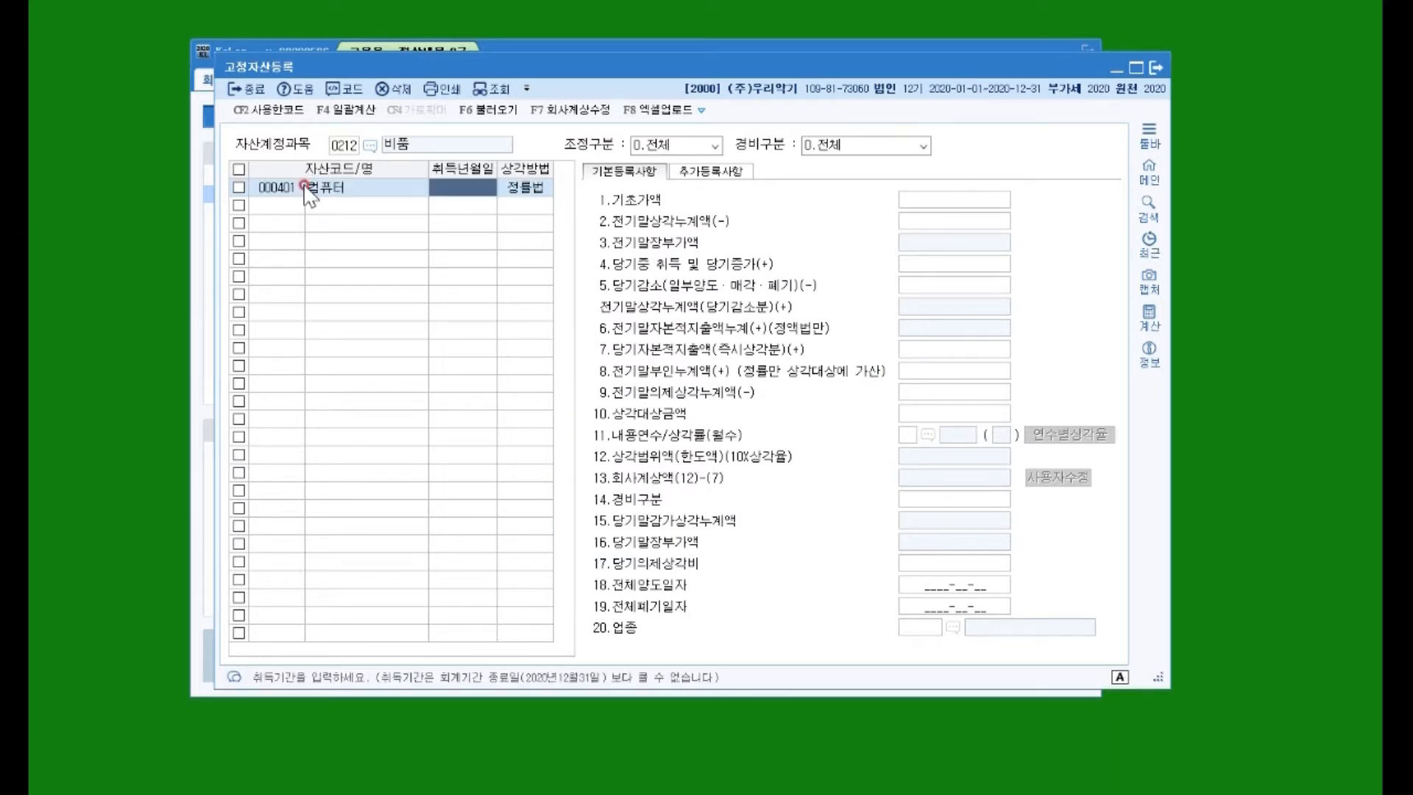
{"action": "type", "text": "2020-11-11"}
{"action": "key", "text": "Return"}
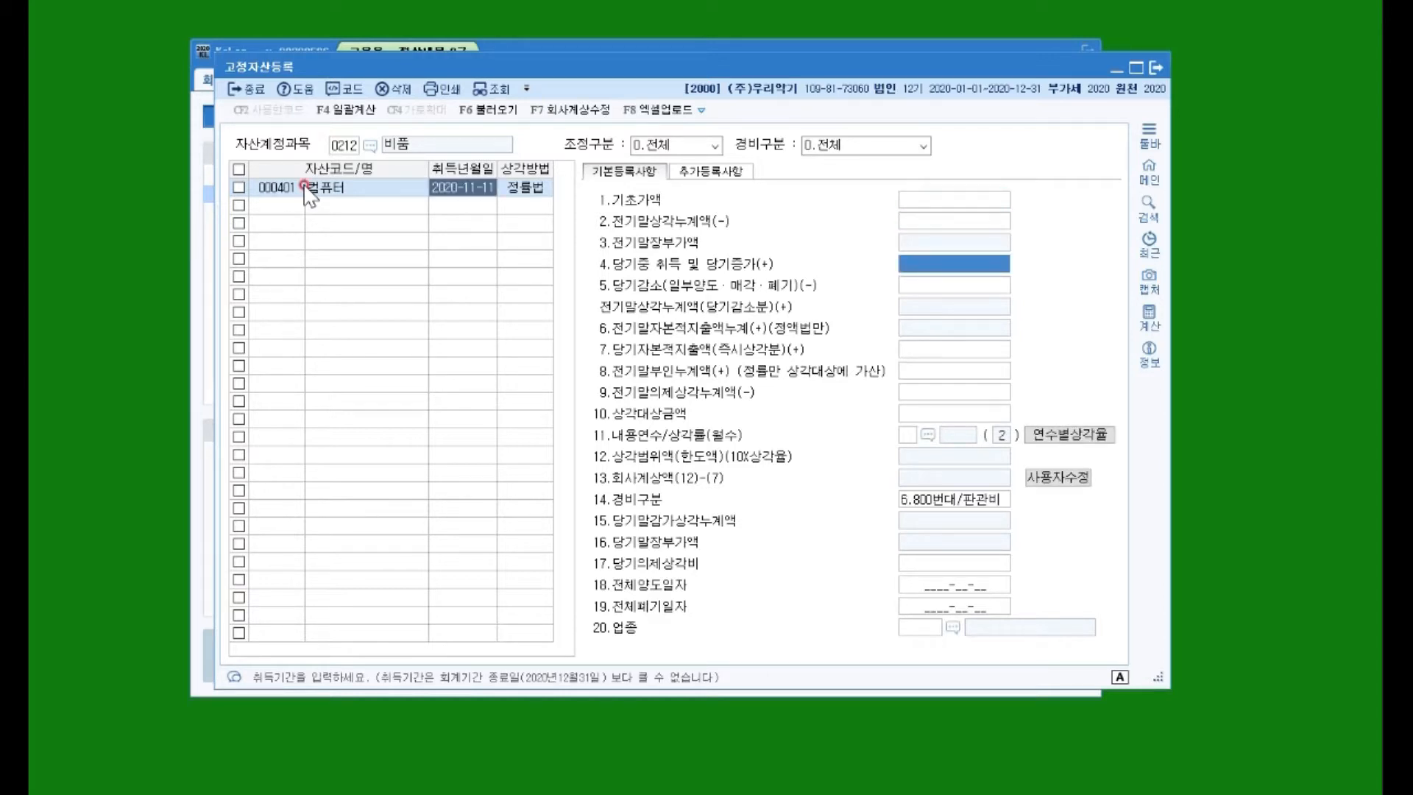
Set the 당기중 취득 및 당기증가 amount of 컴퓨터 to 2,000,000
{"action": "type", "text": "2000000"}
{"action": "key", "text": "Return"}
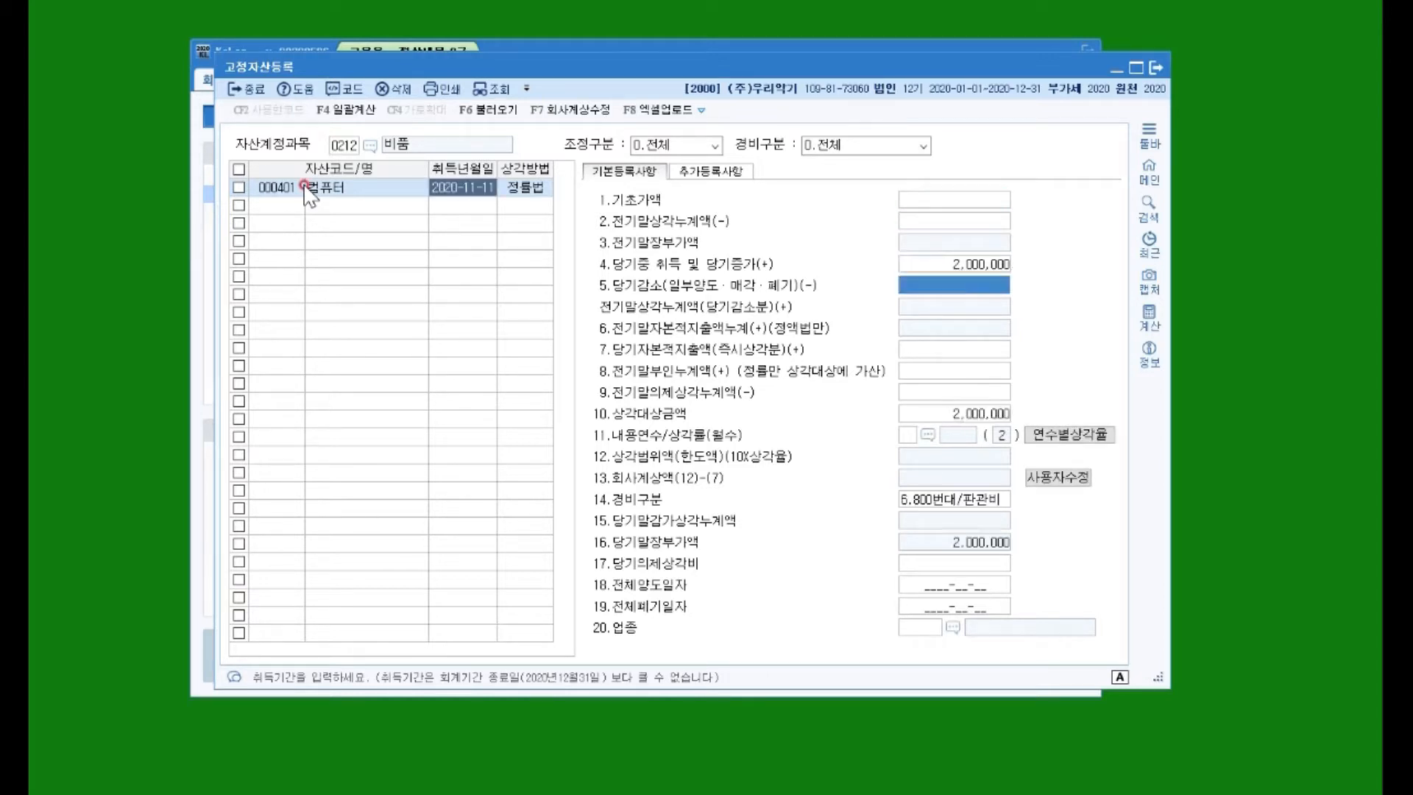
{"action": "key", "text": "Return"}
{"action": "key", "text": "Return"}
{"action": "key", "text": "Return"}
{"action": "key", "text": "Return"}
{"action": "key", "text": "Return"}
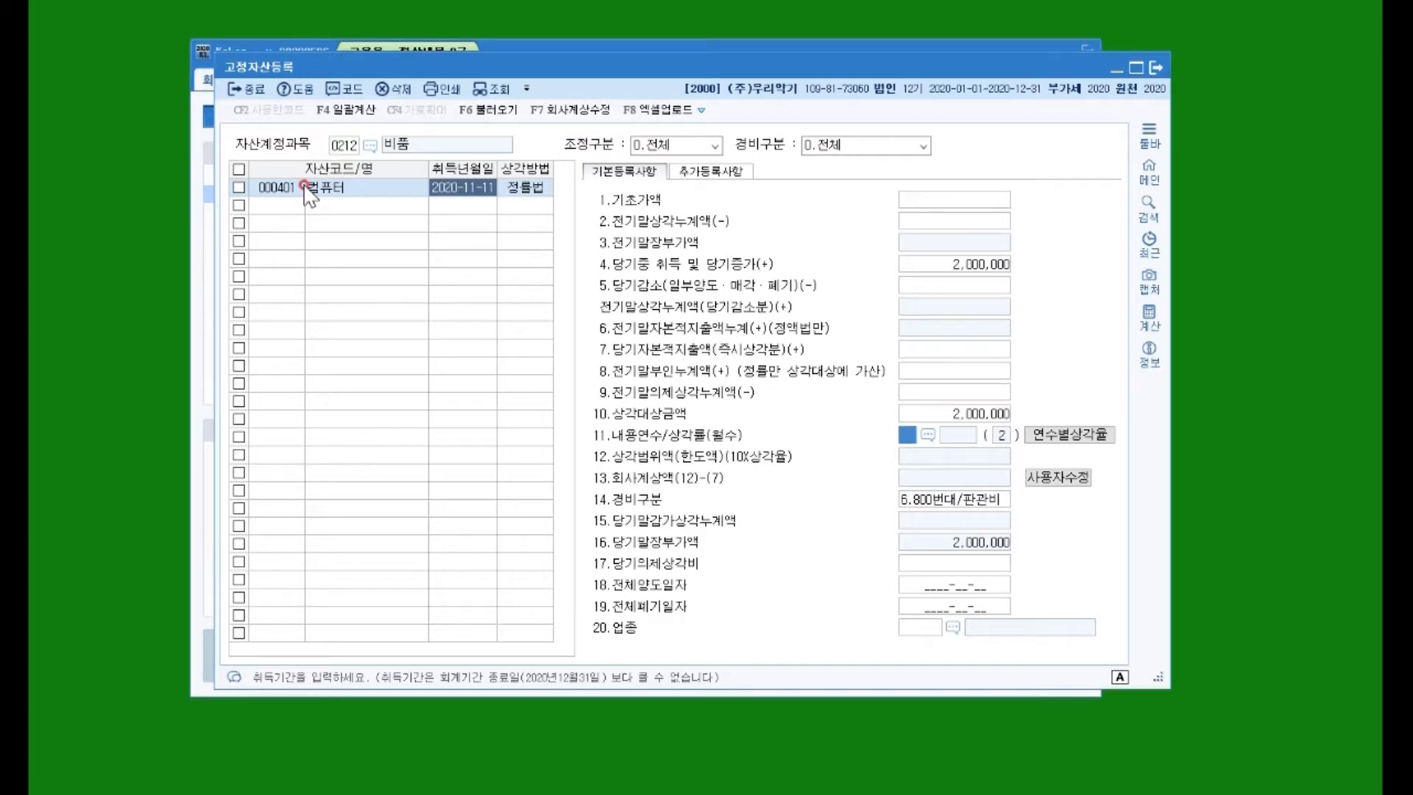
Set the useful life of 컴퓨터 to 5 years and its 경비구분 to 1.500번대/제조
{"action": "type", "text": "5"}
{"action": "key", "text": "Return"}
{"action": "type", "text": "1"}
{"action": "key", "text": "Return"}
Set the 업종 of 컴퓨터 to code 13 (제조업)
{"action": "key", "text": "Return"}
{"action": "key", "text": "Return"}
{"action": "key", "text": "Return"}
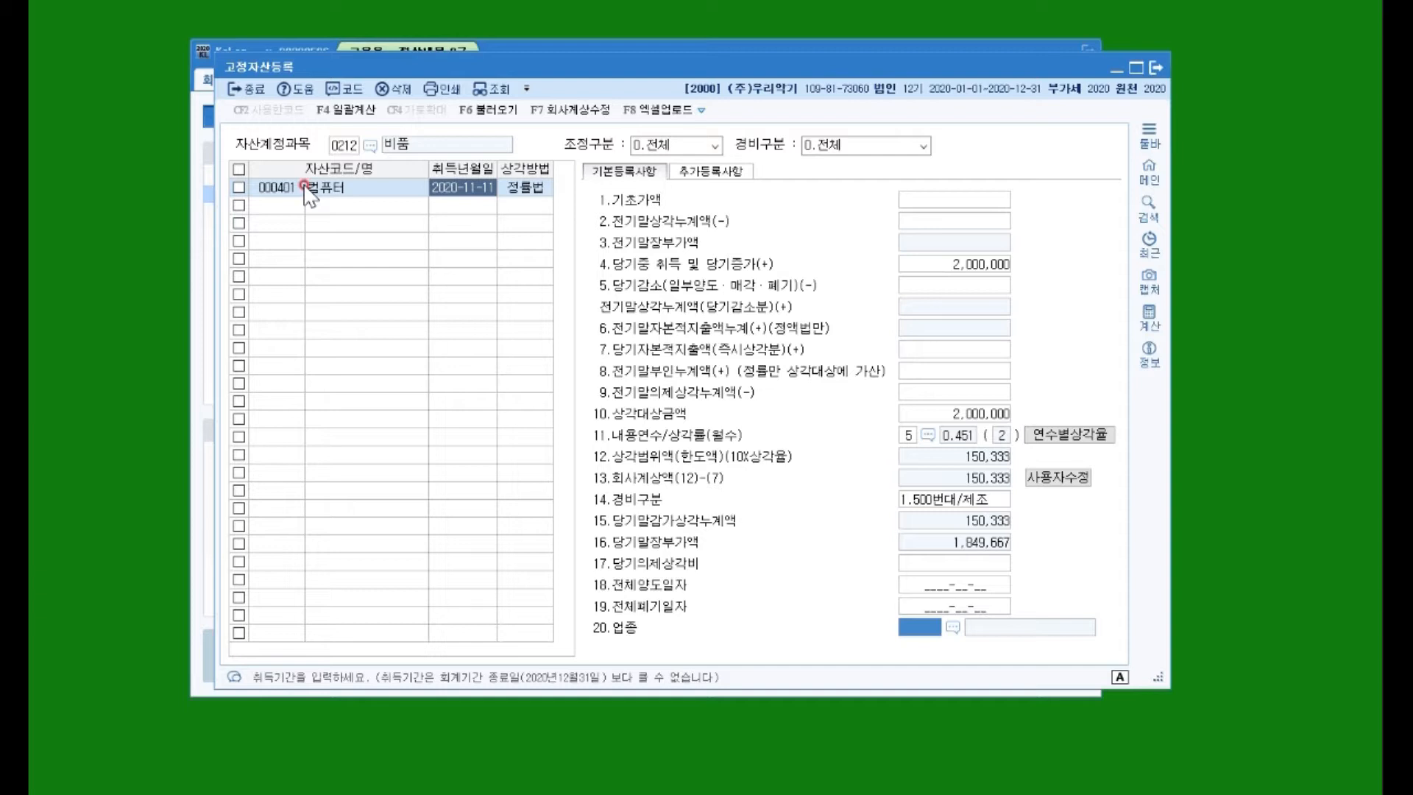
{"action": "type", "text": "13"}
{"action": "key", "text": "Return"}
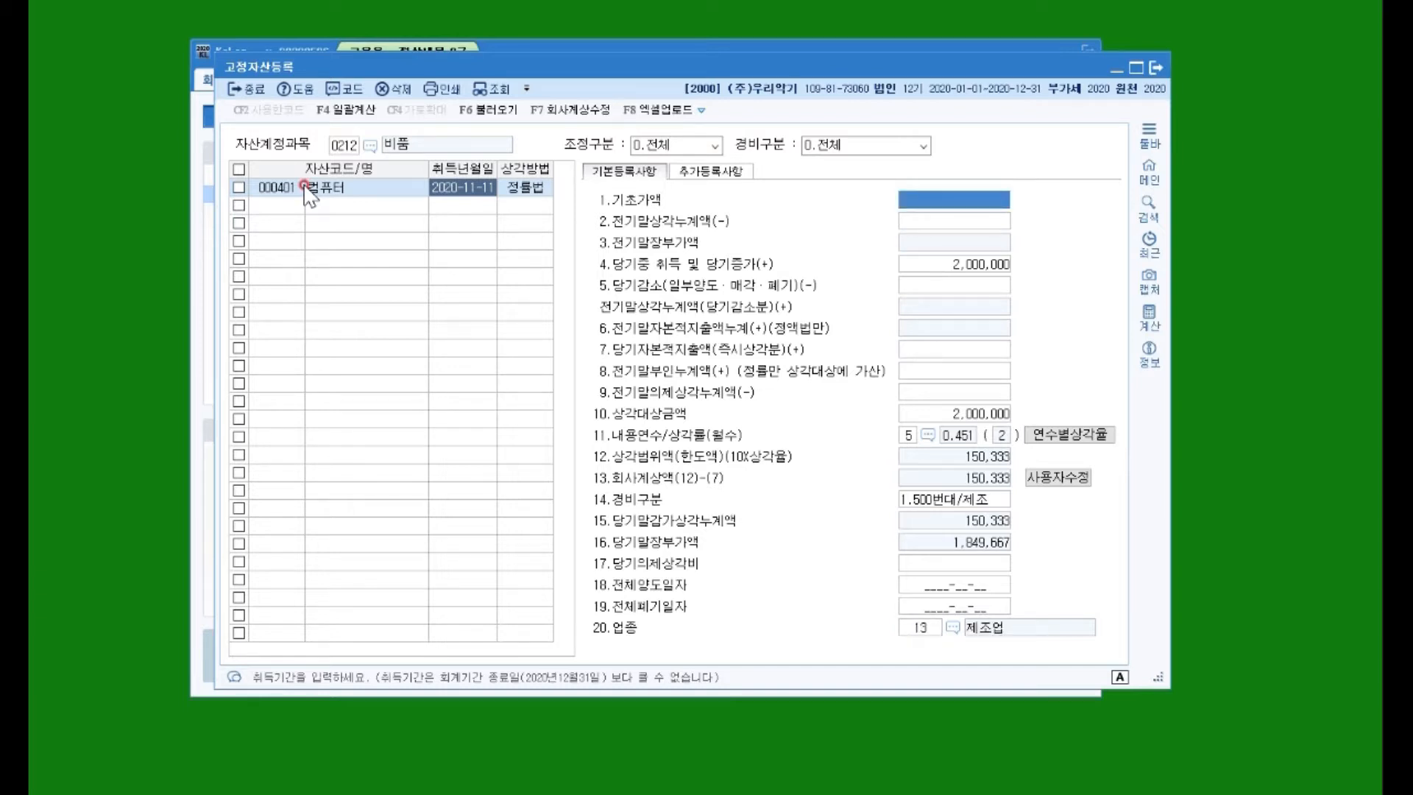
Add asset code 000501 named 특허권A with acquisition date 2018-01-10 under the 특허권 (0219) account
{"action": "left_click", "coordinate": [356, 206]}
{"action": "left_click", "coordinate": [370, 146]}
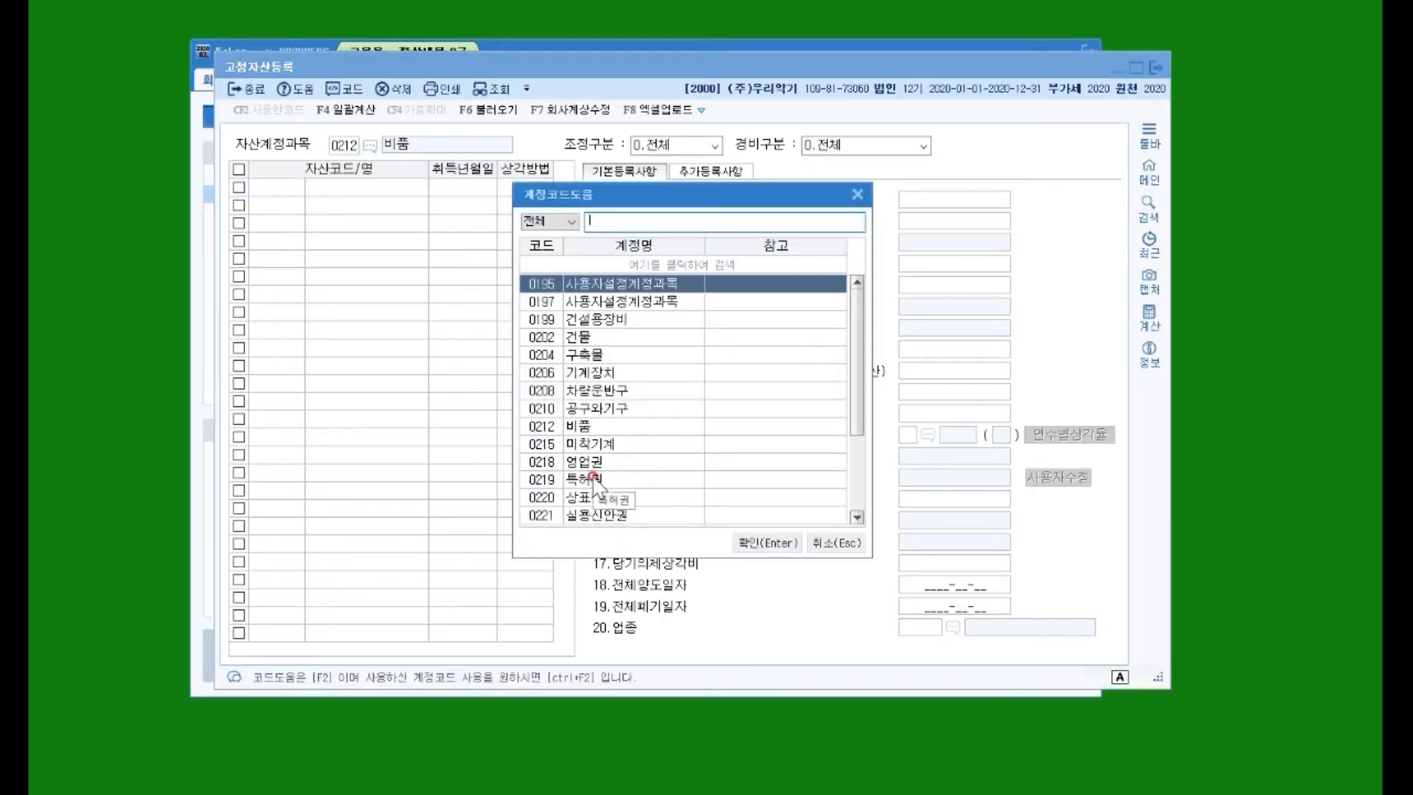
{"action": "scroll", "coordinate": [592, 479], "scroll_direction": "down", "scroll_amount": 3}
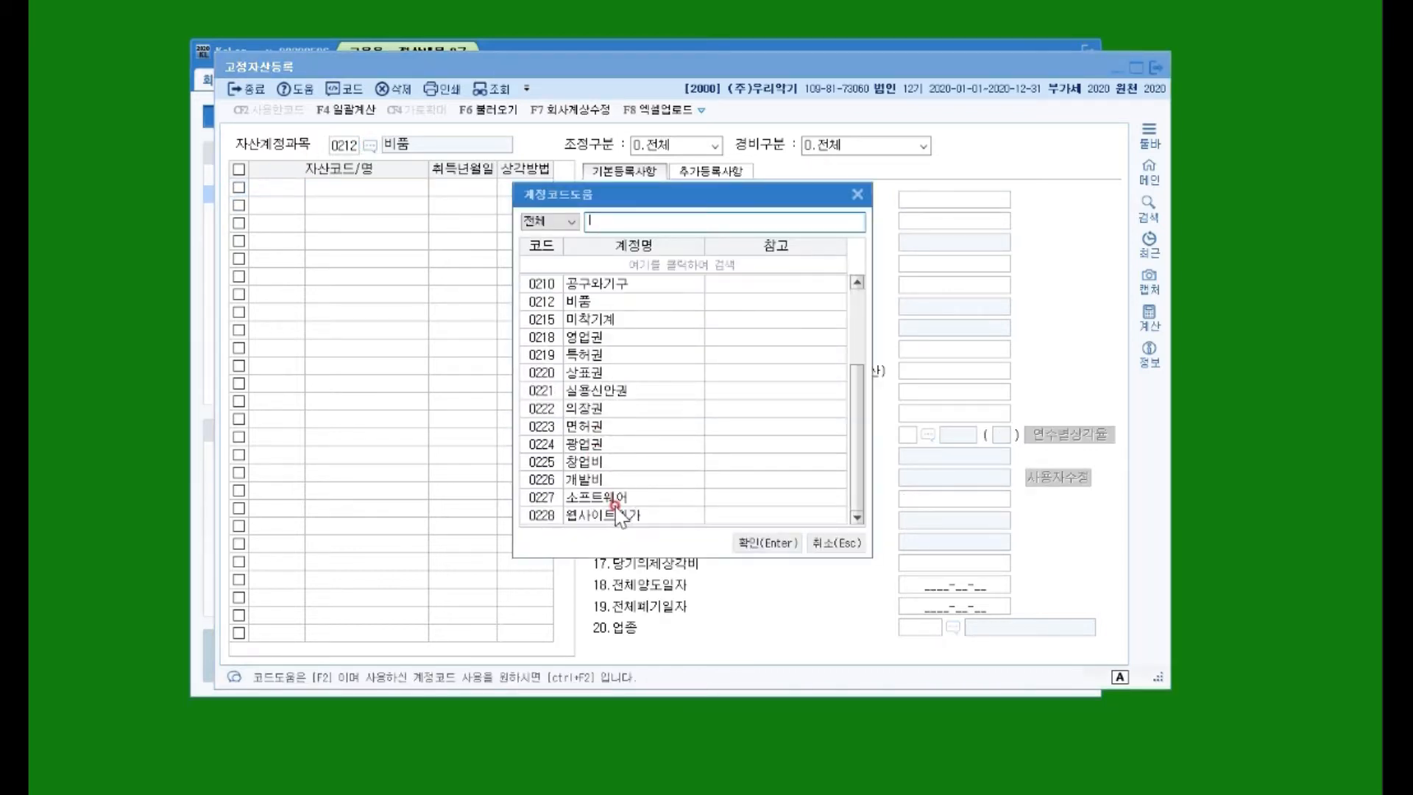
{"action": "double_click", "coordinate": [575, 355]}
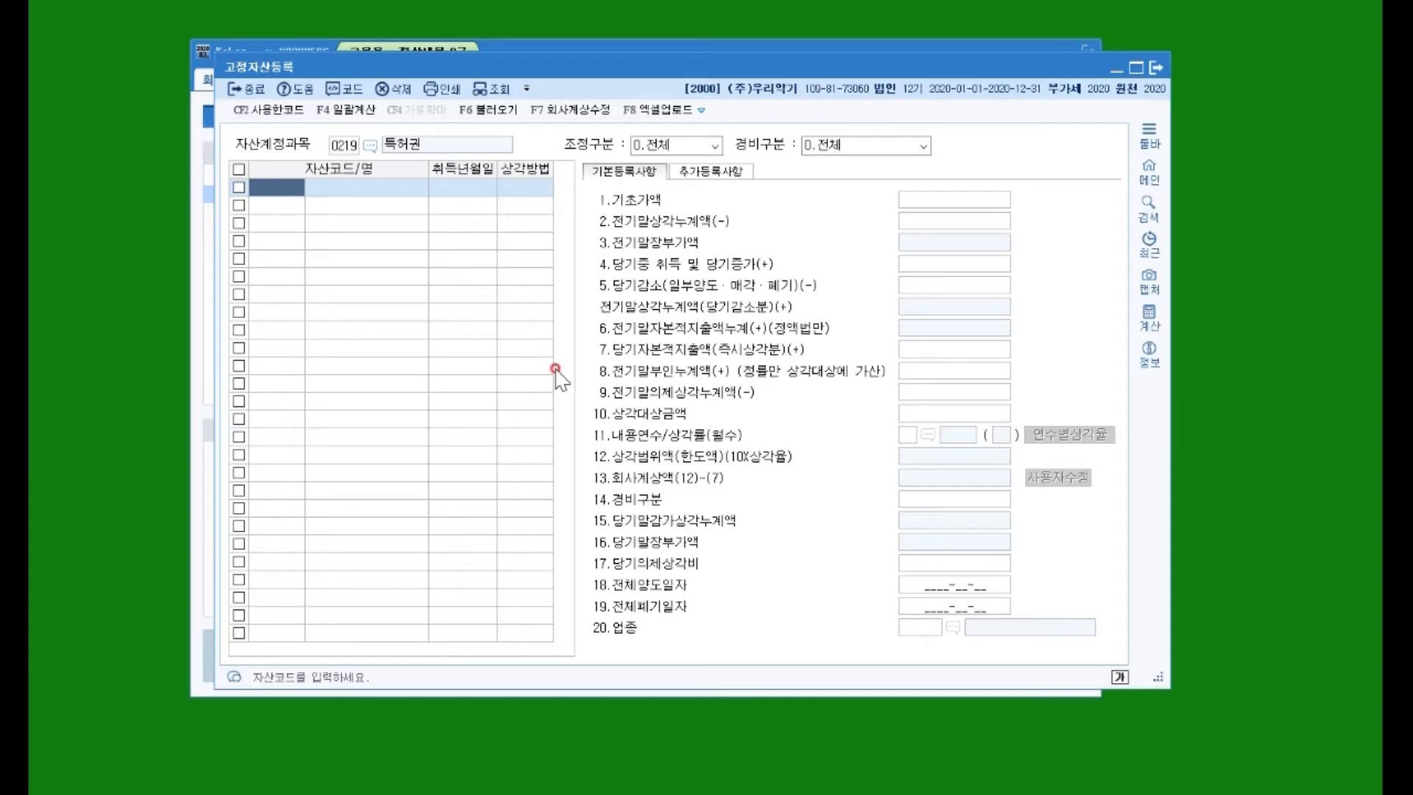
{"action": "type", "text": "501"}
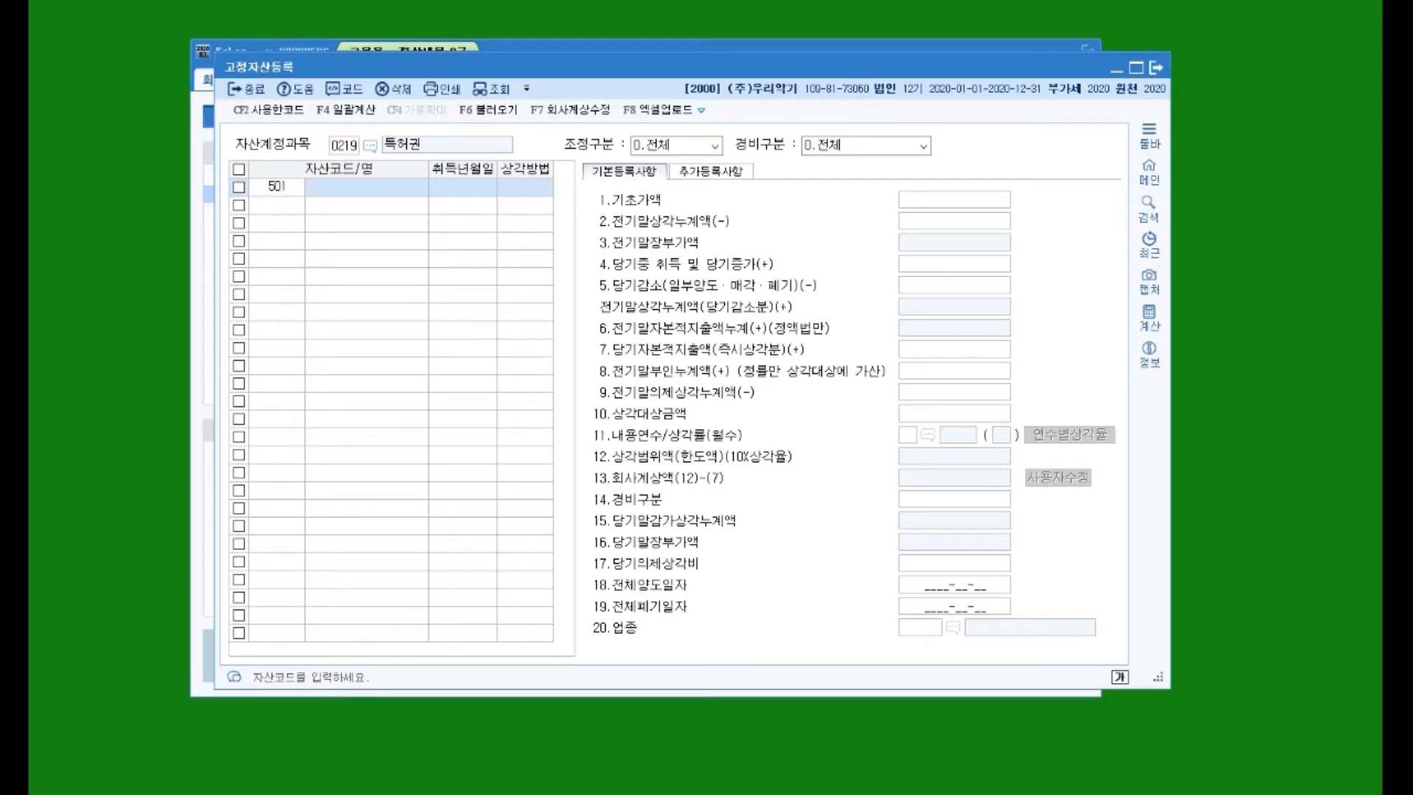
{"action": "key", "text": "Return"}
{"action": "type", "text": "특허"}
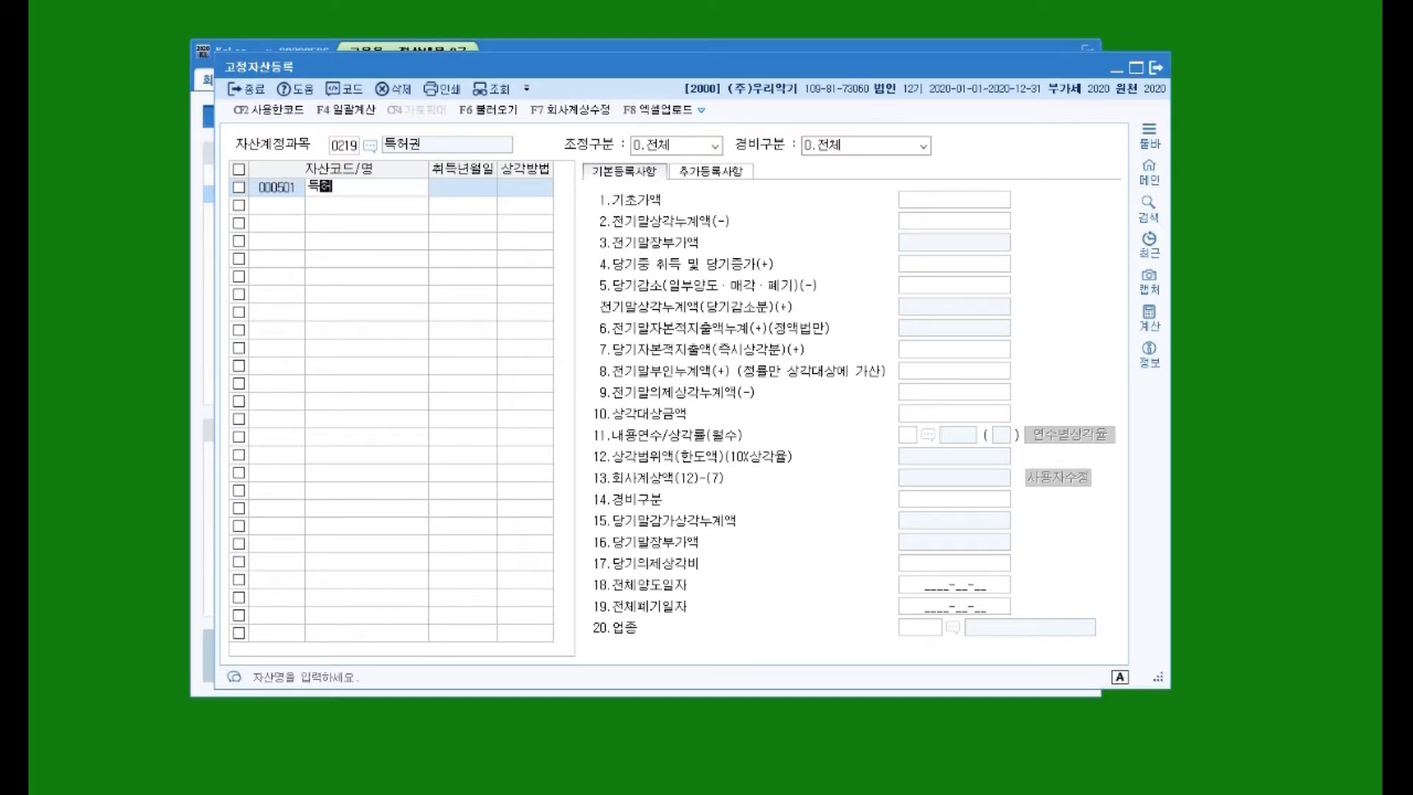
{"action": "type", "text": "권A"}
{"action": "key", "text": "Return"}
{"action": "type", "text": "2018"}
{"action": "key", "text": "Return"}
Set the 특허권A 기초가액 to 10,000,000 and its 전기말상각누계액 to 4,000,000
{"action": "type", "text": "10000000"}
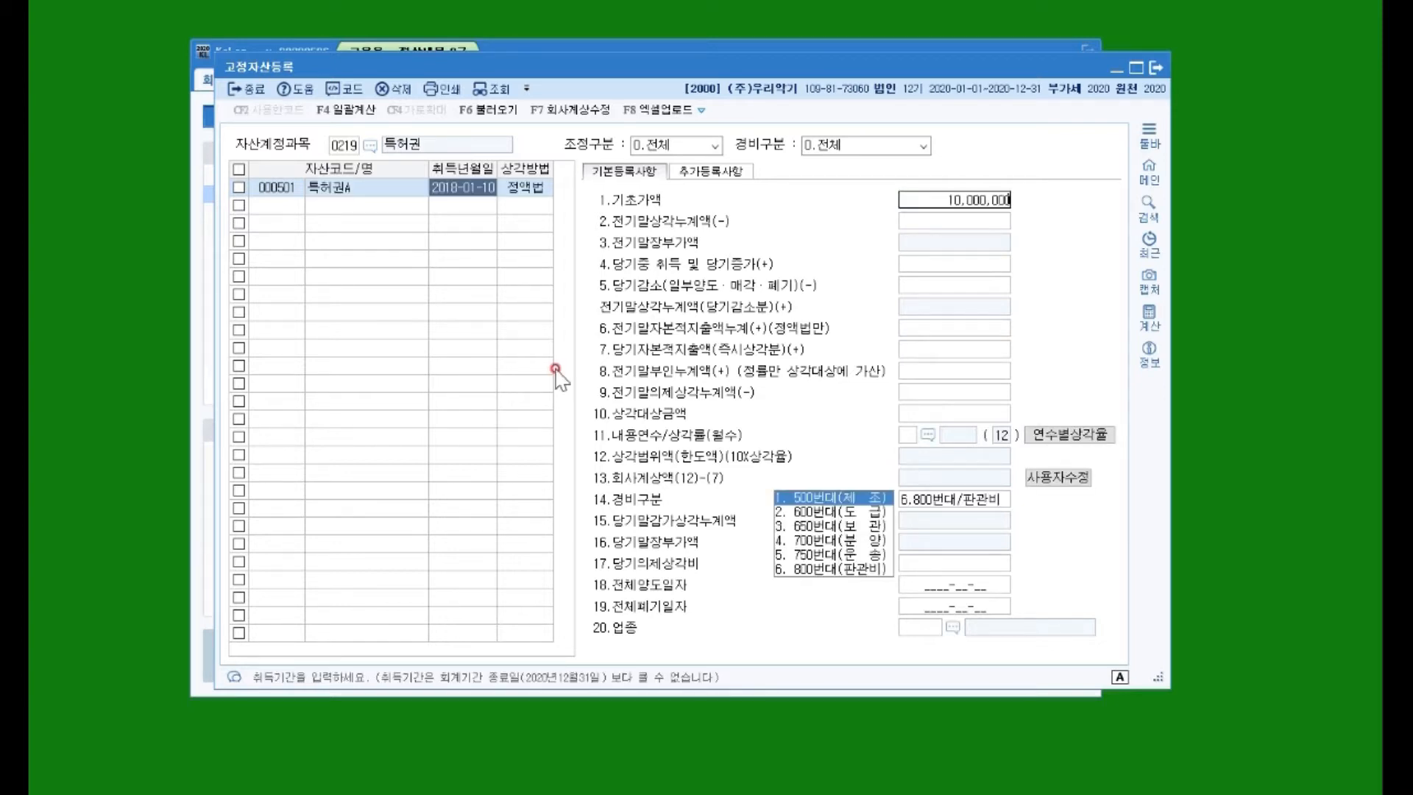
{"action": "key", "text": "Return"}
{"action": "type", "text": "20"}
{"action": "key", "text": "Return"}
{"action": "key", "text": "Up"}
{"action": "type", "text": "4000000"}
{"action": "key", "text": "Return"}
{"action": "key", "text": "Return"}
{"action": "key", "text": "Return"}
{"action": "key", "text": "Return"}
{"action": "key", "text": "Return"}
{"action": "key", "text": "Return"}
{"action": "key", "text": "Return"}
{"action": "key", "text": "Return"}
Set the useful life of 특허권A to 5 years and its 경비구분 to 1.500번대/제조
{"action": "type", "text": "5"}
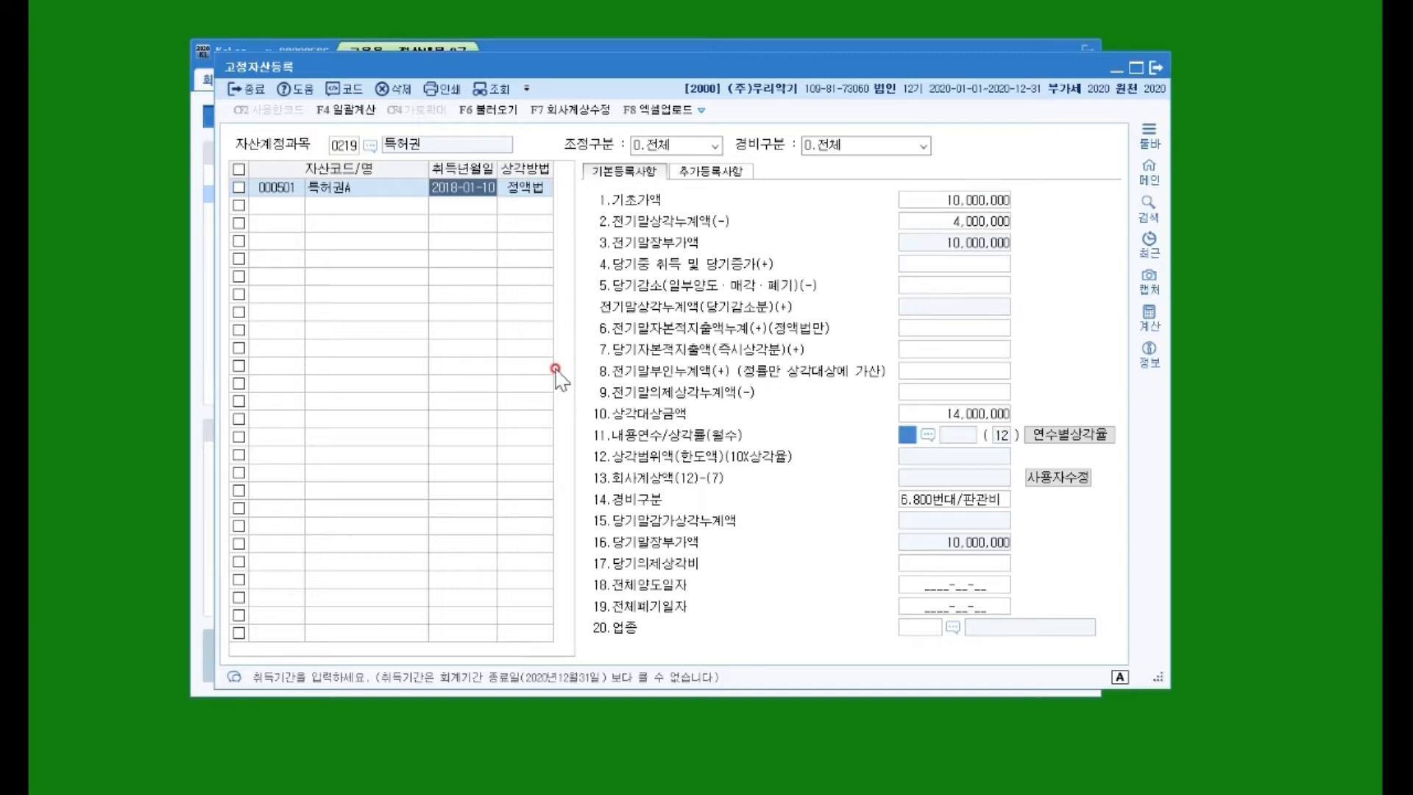
{"action": "key", "text": "Return"}
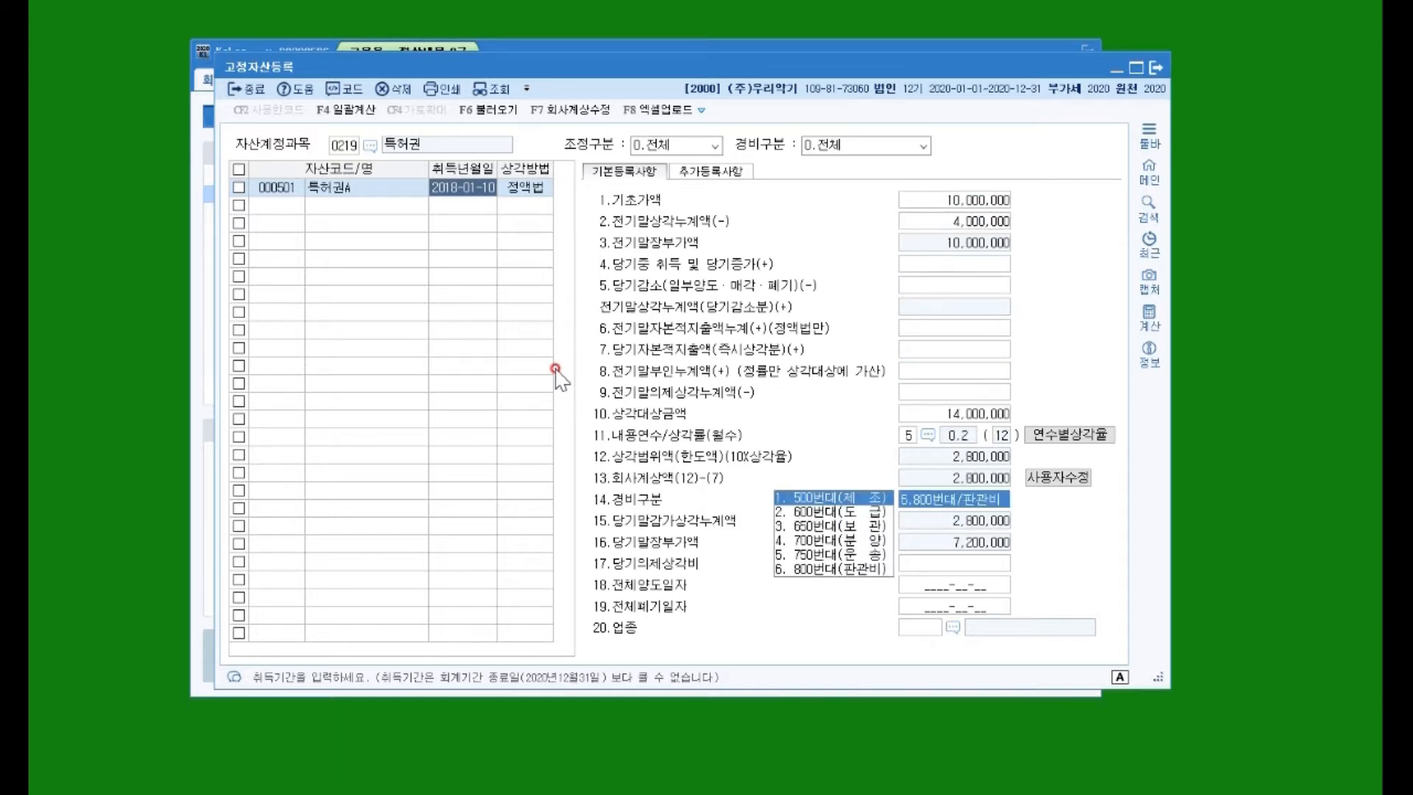
{"action": "key", "text": "Return"}
{"action": "key", "text": "Return"}
Set the 업종 of 특허권A to code 6, leaving its transfer and disposal dates blank
{"action": "key", "text": "Return"}
{"action": "key", "text": "Return"}
{"action": "key", "text": "Return"}
{"action": "type", "text": "6"}
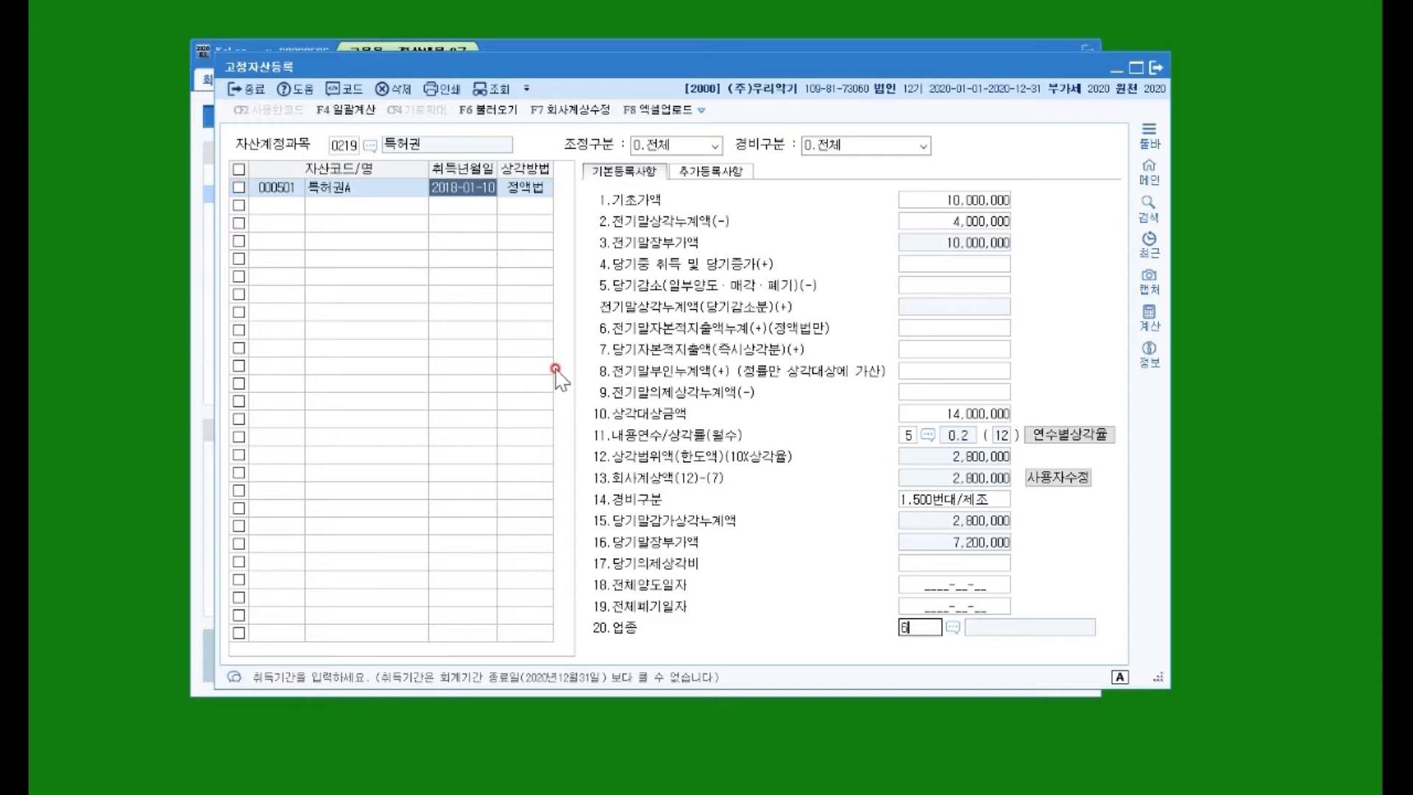
{"action": "key", "text": "Return"}
Add asset code 000502 named 특허권B with acquisition date 2020-11-04 under the 특허권 (0219) account
{"action": "left_click", "coordinate": [276, 205]}
{"action": "type", "text": "502"}
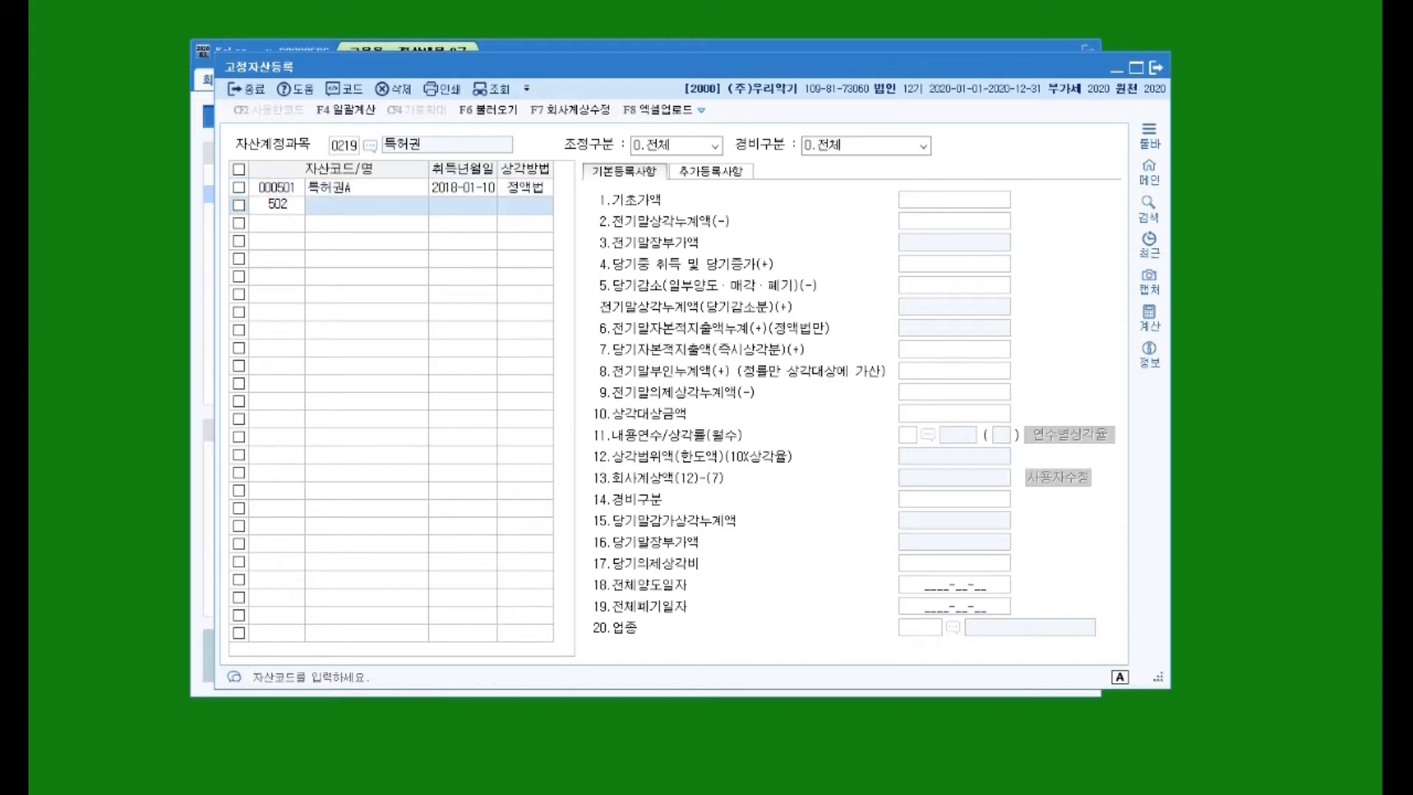
{"action": "key", "text": "Return"}
{"action": "type", "text": "ㅈ"}
{"action": "type", "text": "특허권"}
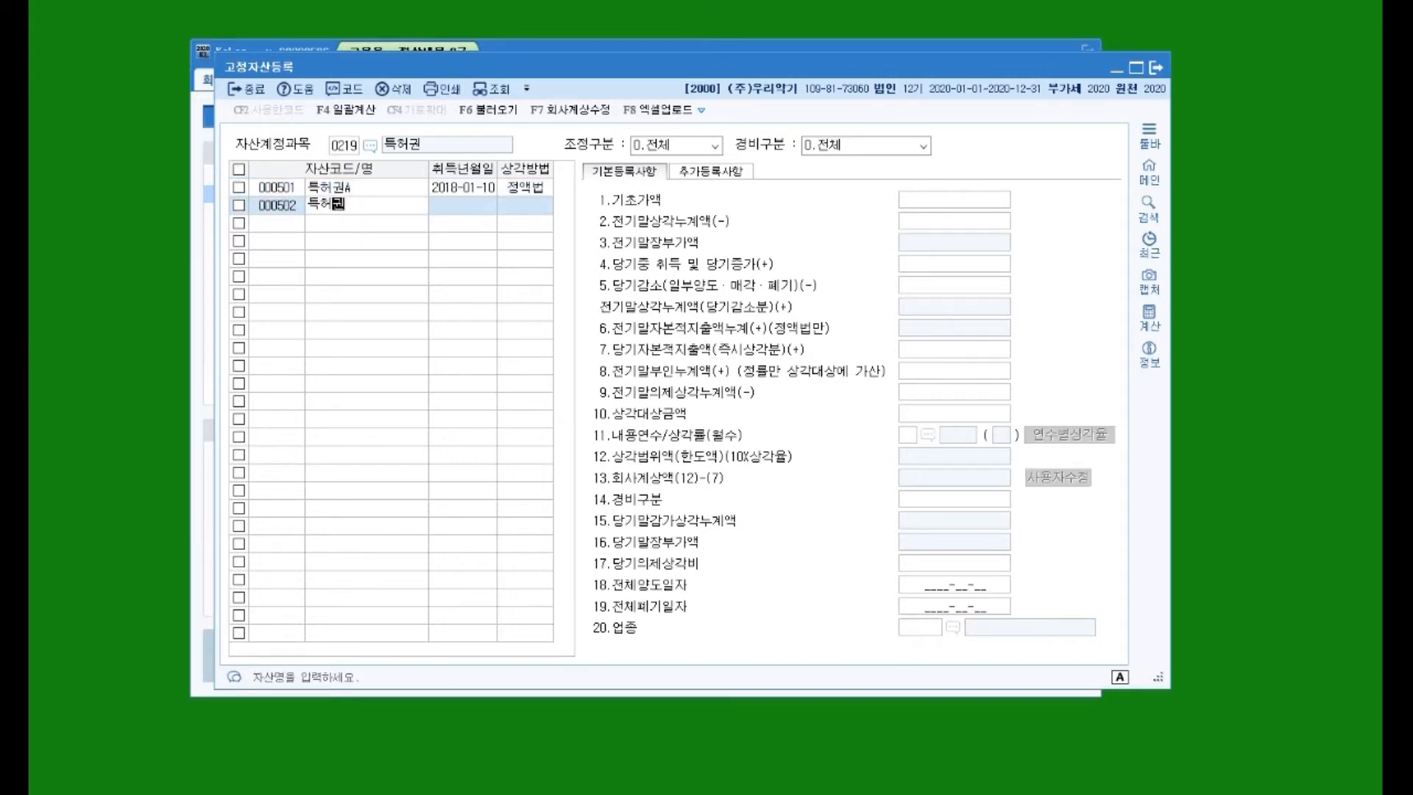
{"action": "type", "text": "B"}
{"action": "key", "text": "Return"}
{"action": "type", "text": "202 -  -"}
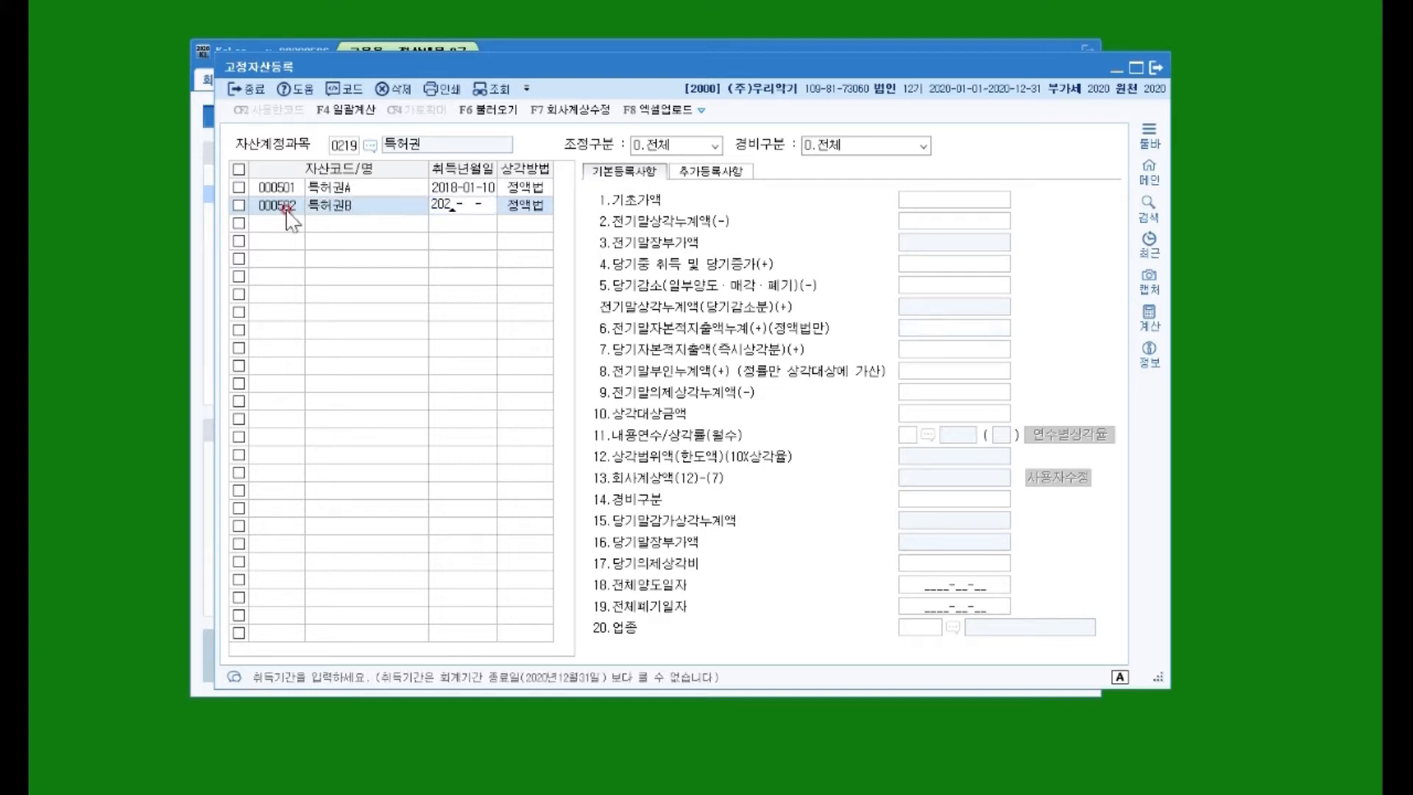
{"action": "key", "text": "Return"}
Set the 당기중 취득 및 당기증가 of 특허권B to 2,000,000, leaving its opening amounts blank
{"action": "key", "text": "Return"}
{"action": "key", "text": "Return"}
{"action": "type", "text": "3"}
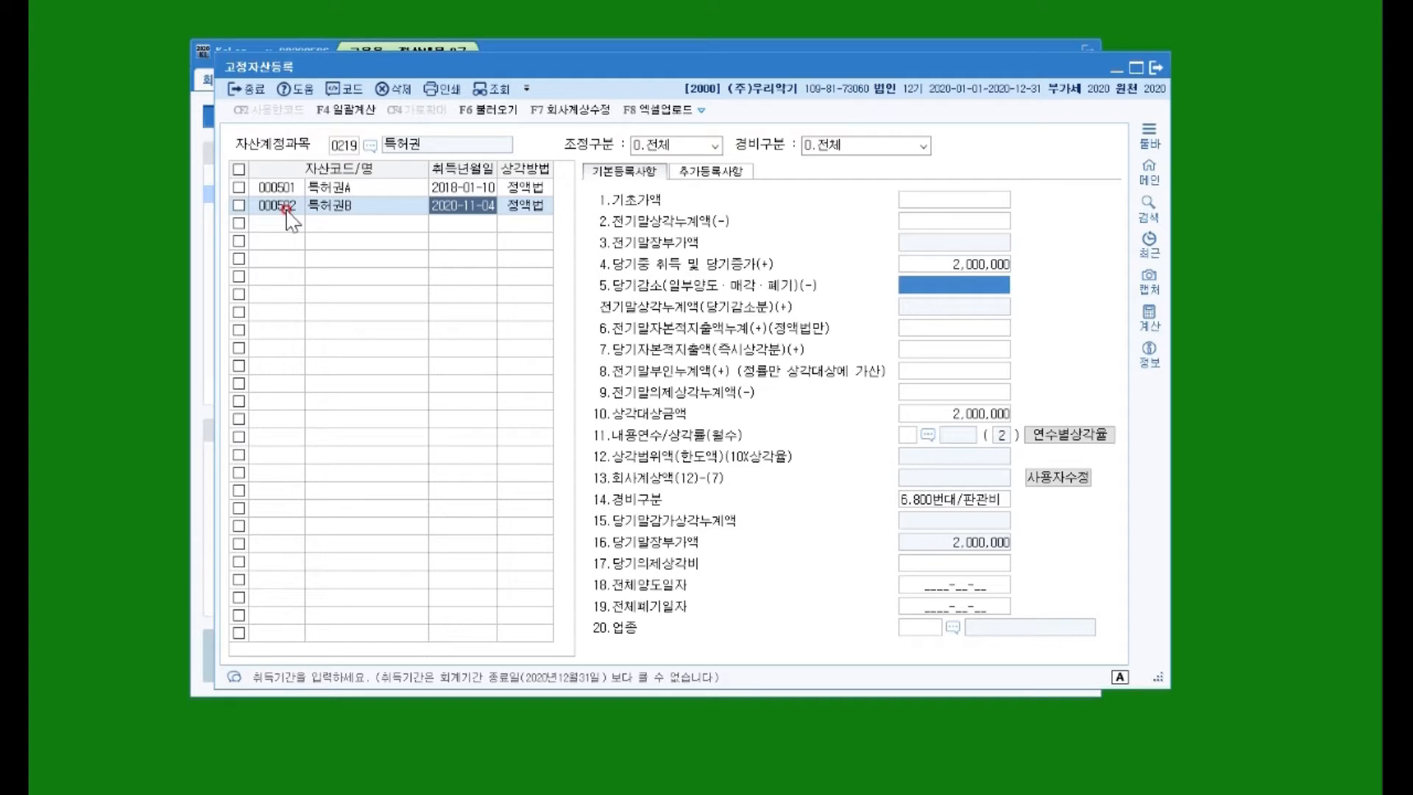
Set the useful life of 특허권B to 5 years and keep its 경비구분 as 6.800번대/판관비
{"action": "key", "text": "Return"}
{"action": "key", "text": "Return"}
{"action": "key", "text": "Return"}
{"action": "type", "text": "5"}
{"action": "key", "text": "Return"}
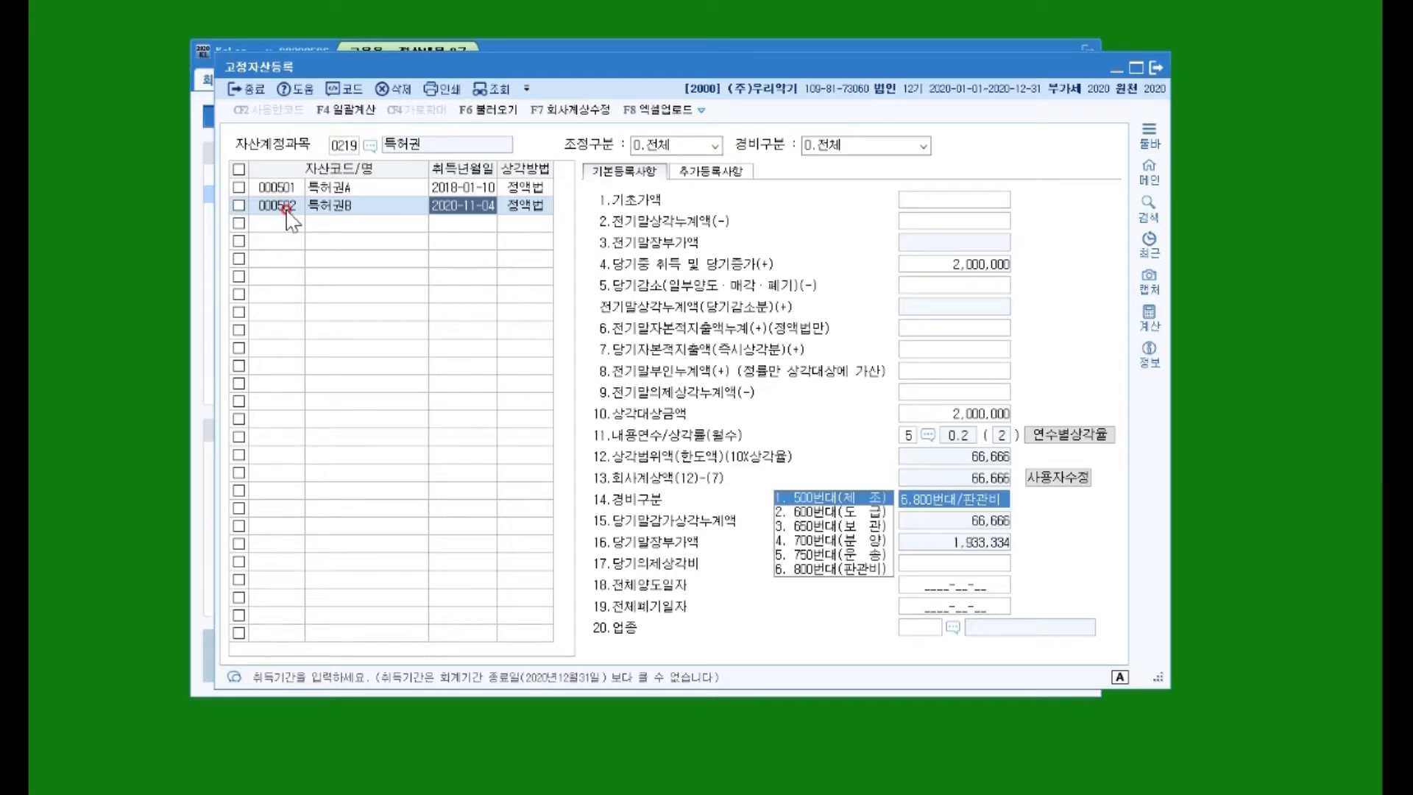
{"action": "key", "text": "Return"}
Set the 업종 of 특허권B to code 63 (무형고정자산), leaving its transfer and disposal dates blank, and finish the entry
{"action": "key", "text": "Return"}
{"action": "key", "text": "Return"}
{"action": "key", "text": "Return"}
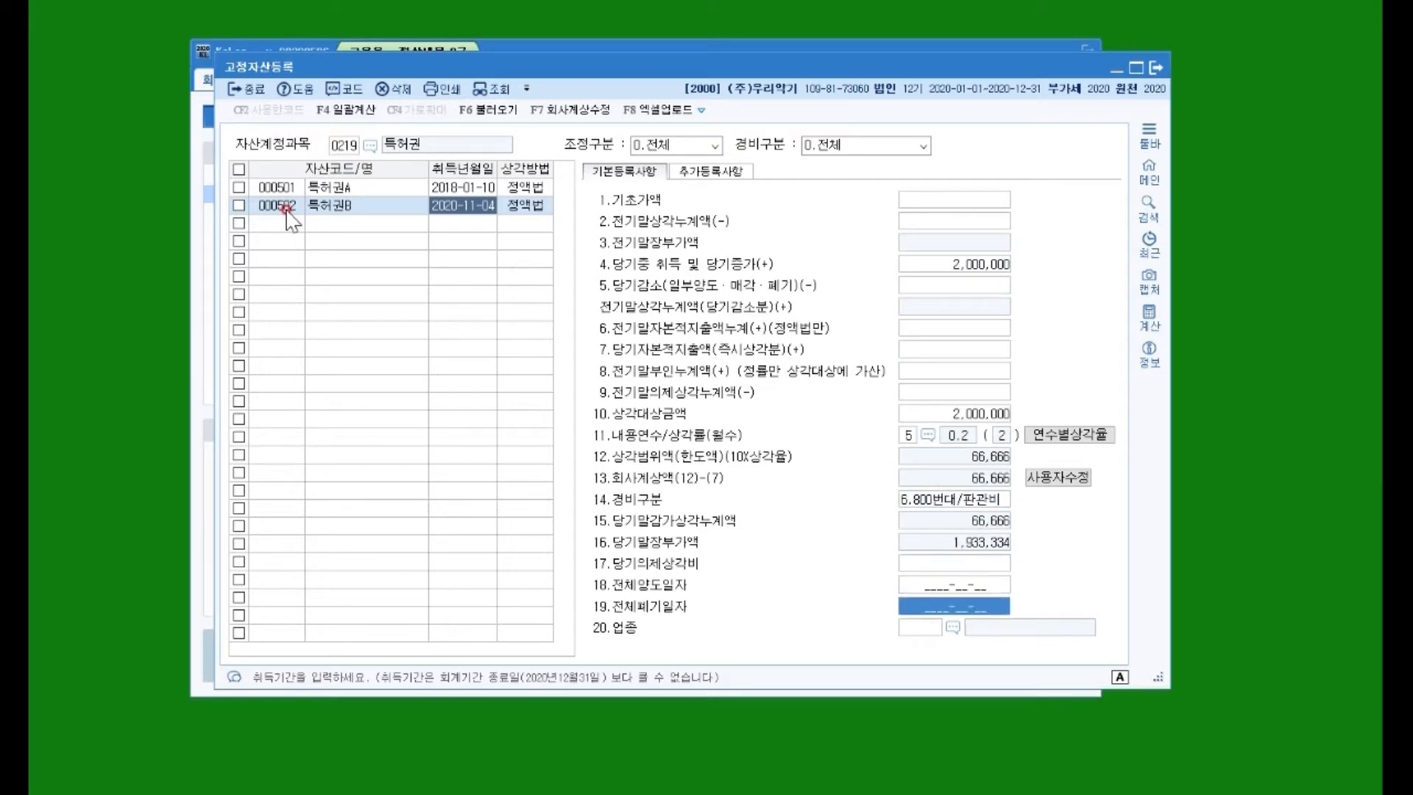
{"action": "type", "text": "63"}
{"action": "key", "text": "Return"}
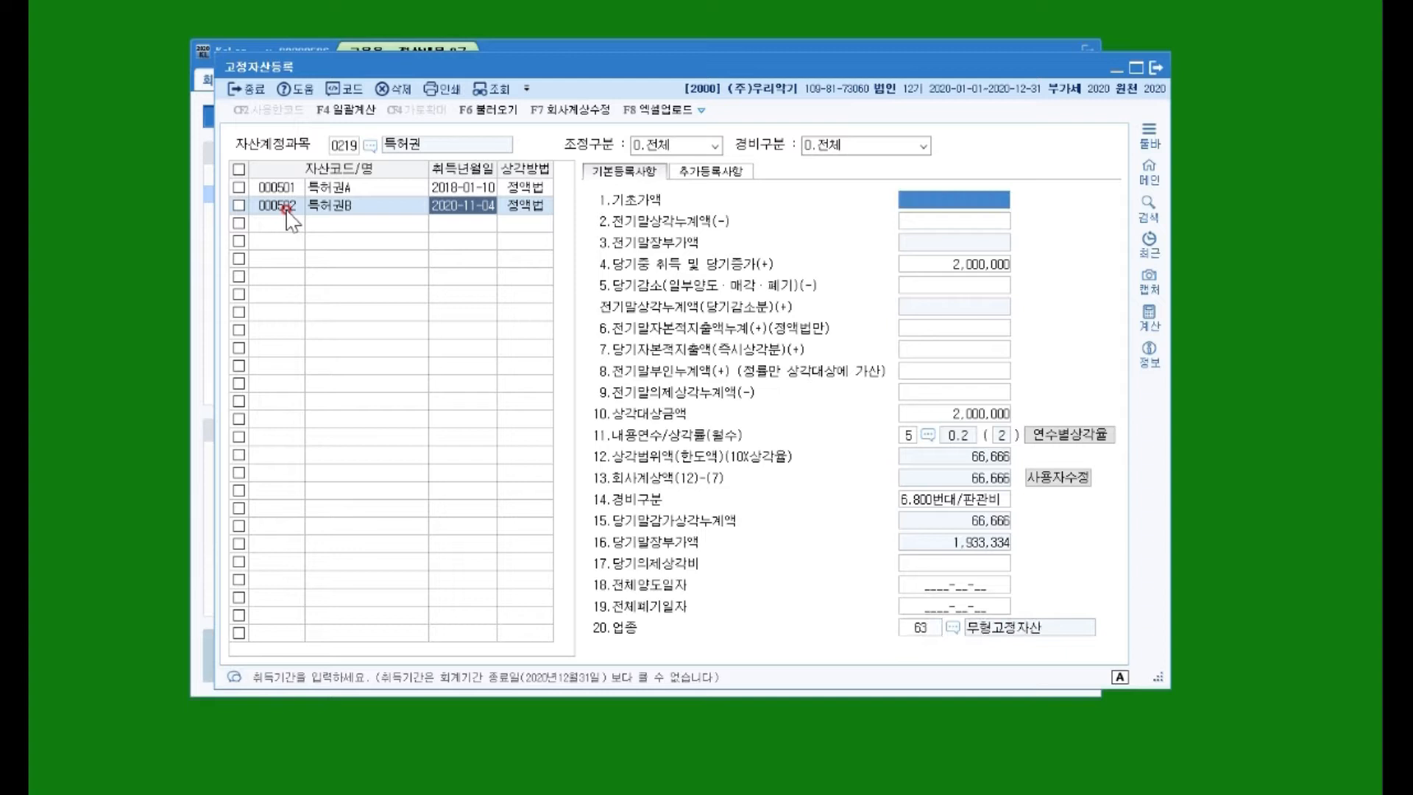
{"action": "key", "text": "Return"}
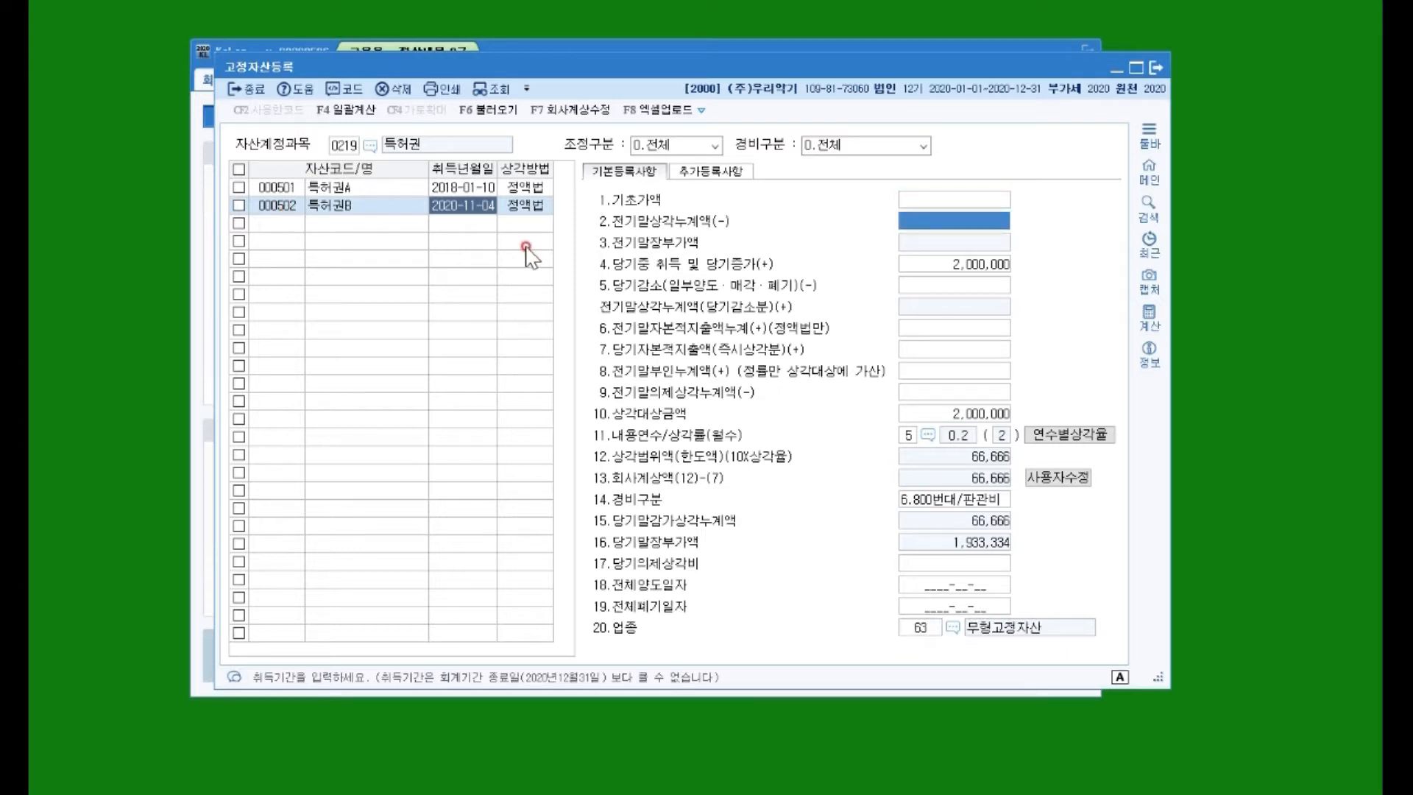
{"action": "left_click", "coordinate": [337, 224]}
{"action": "left_click", "coordinate": [349, 144]}
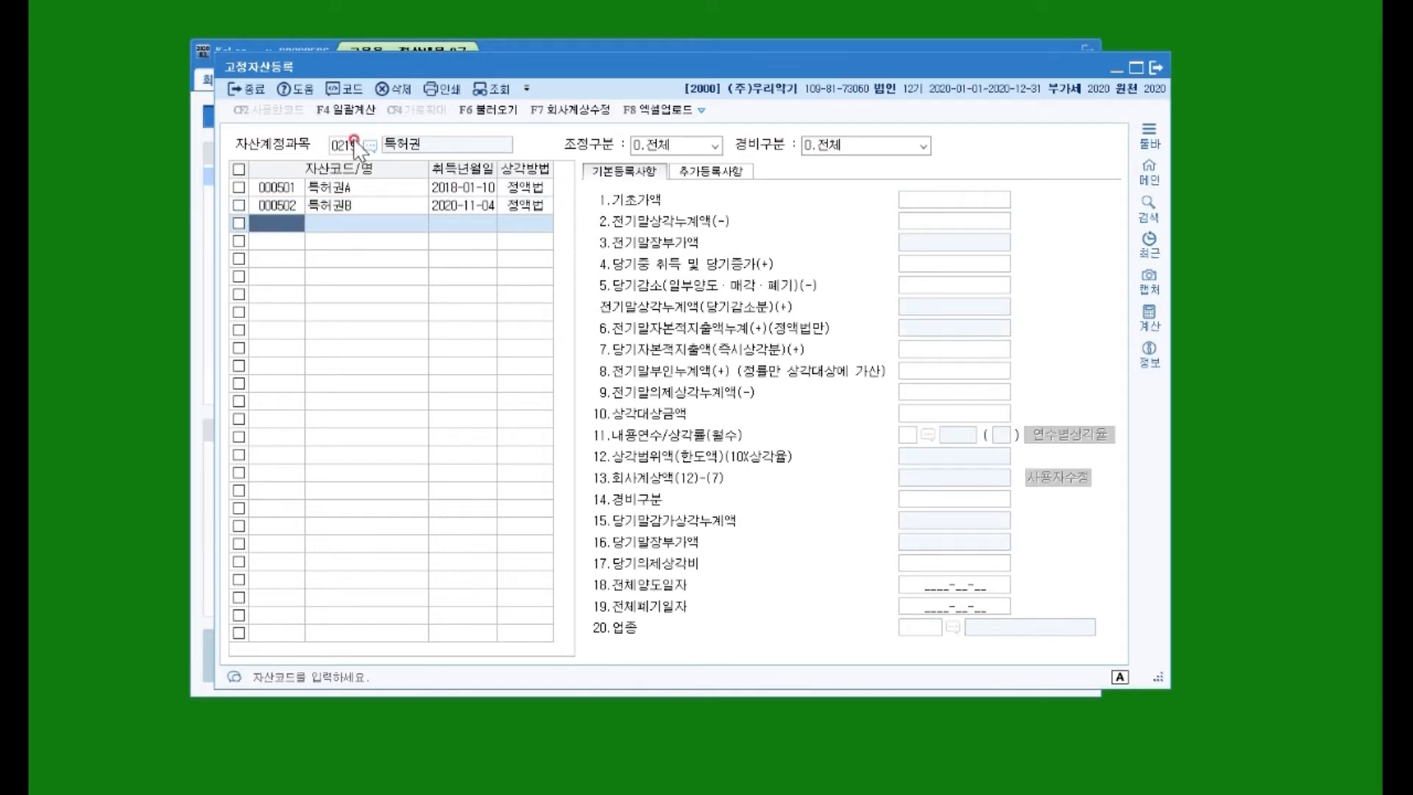
{"action": "type", "text": "0210"}
{"action": "key", "text": "Return"}
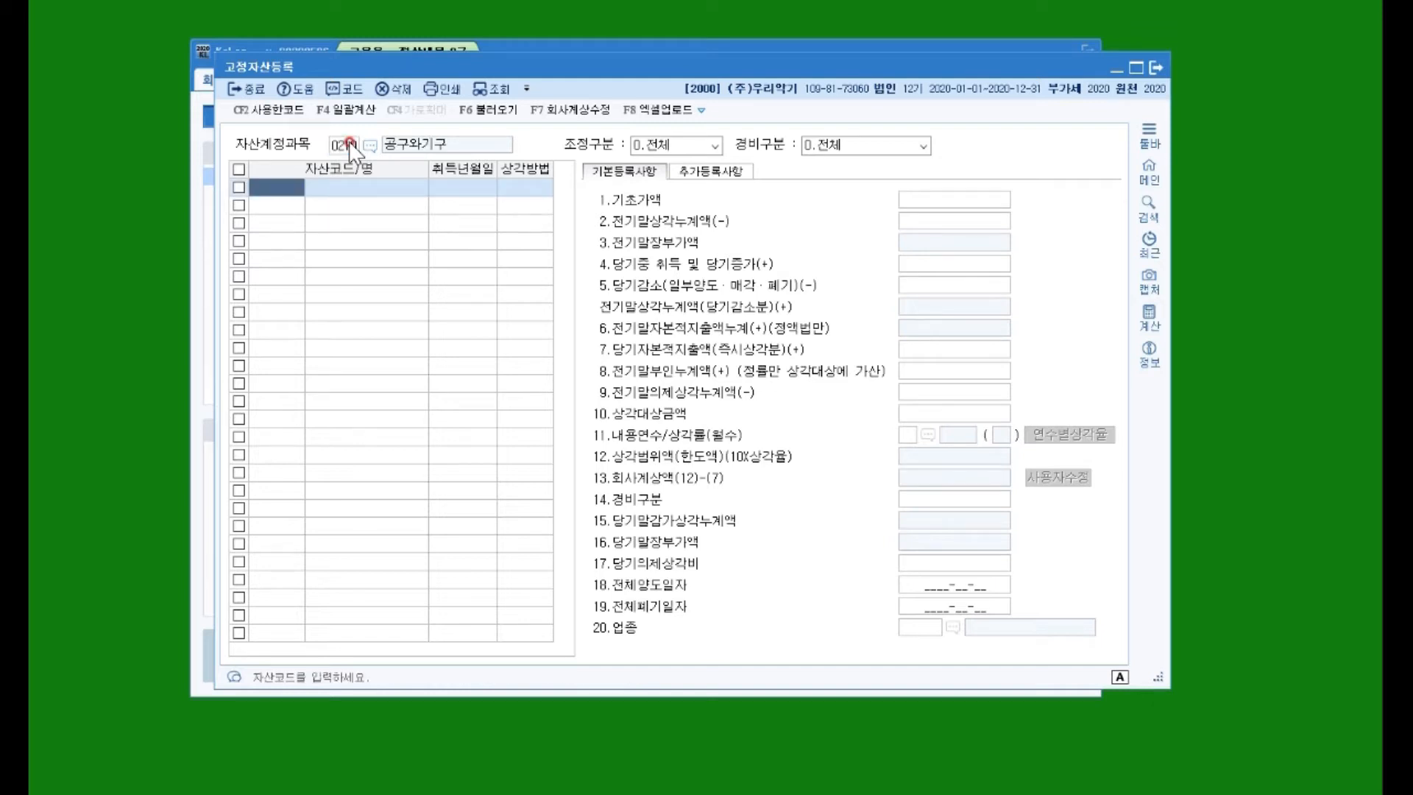
{"action": "left_click", "coordinate": [348, 143]}
{"action": "key", "text": "BackSpace"}
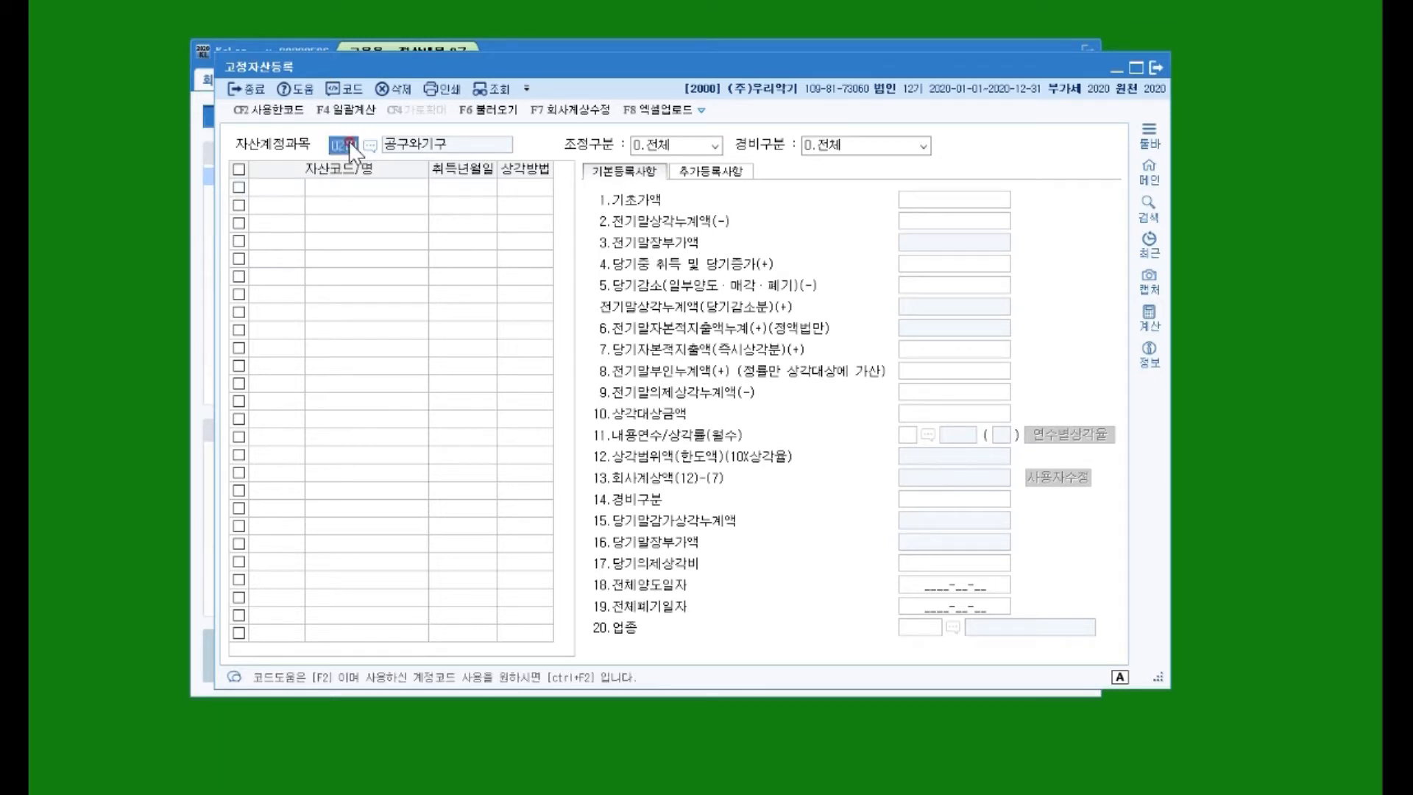
Look up the 건물 (0202) account and review the registered details of 본사건물, including its 경비구분
{"action": "left_click", "coordinate": [370, 145]}
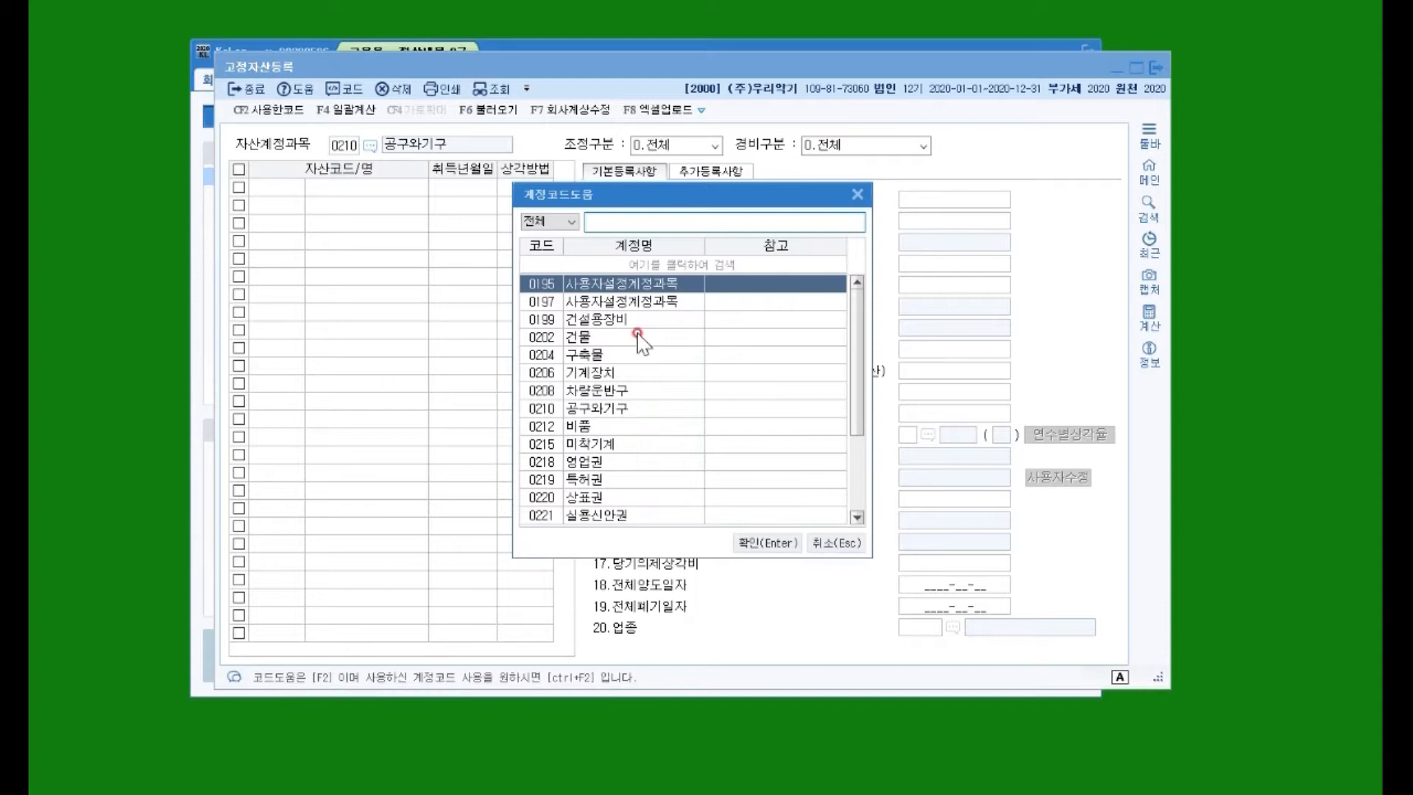
{"action": "left_click", "coordinate": [594, 330]}
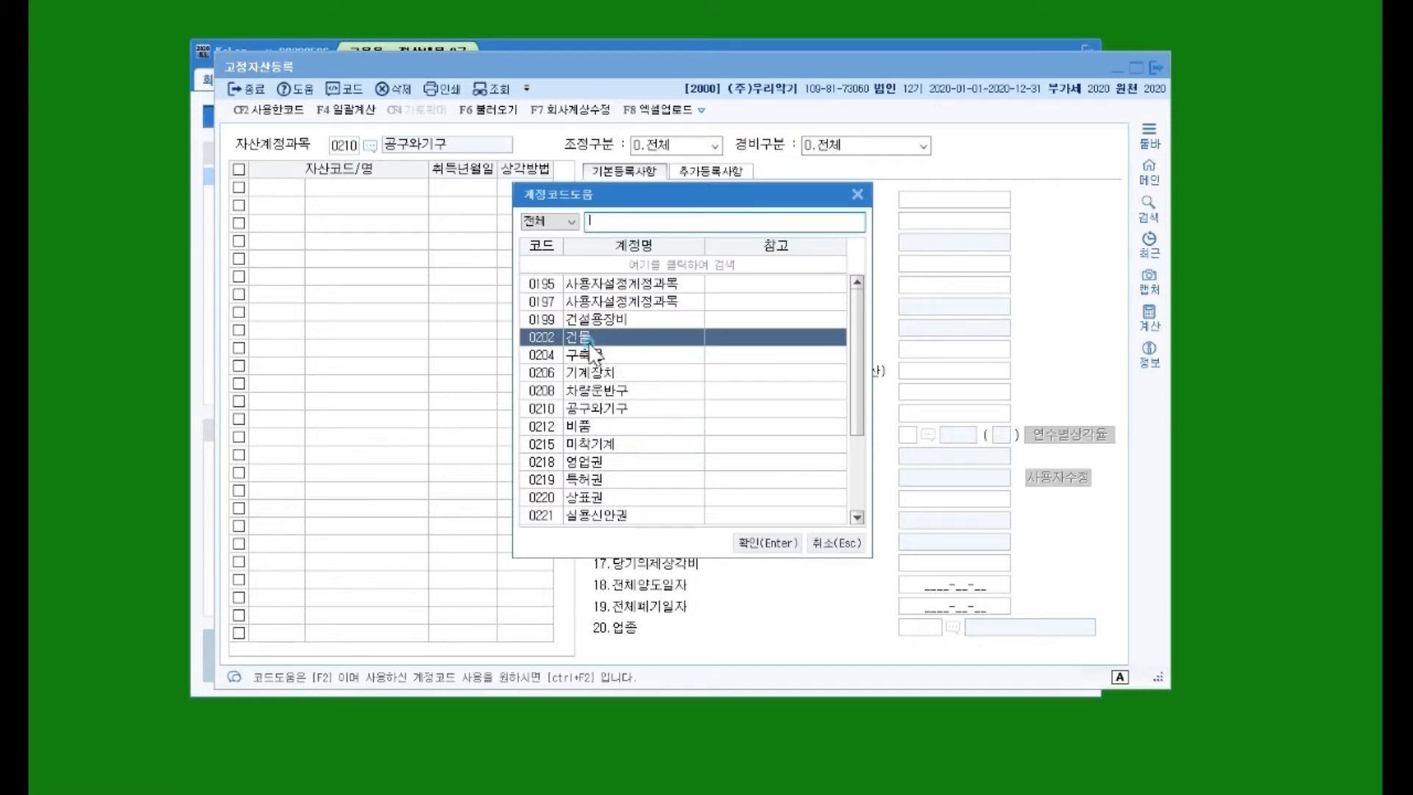
{"action": "double_click", "coordinate": [593, 330]}
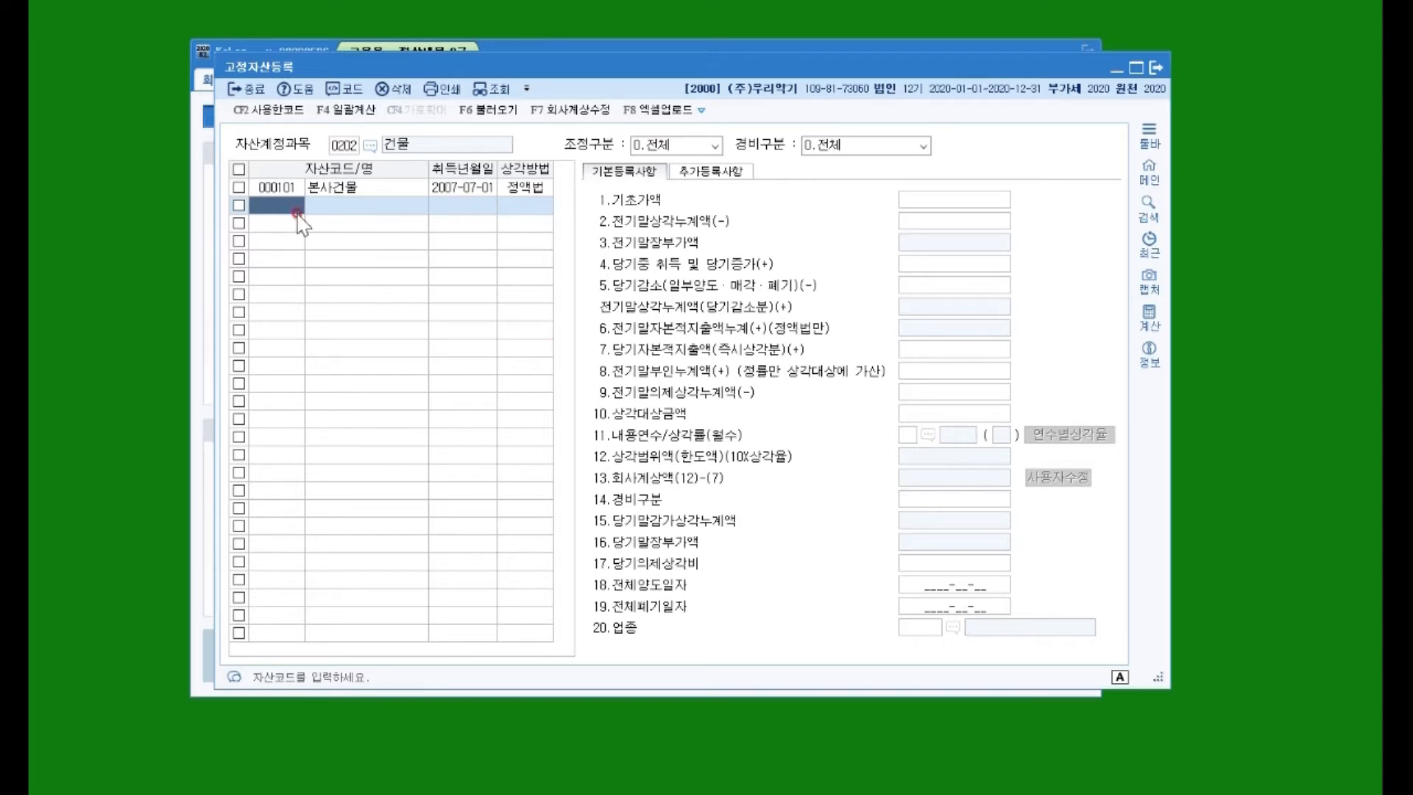
{"action": "left_click", "coordinate": [316, 188]}
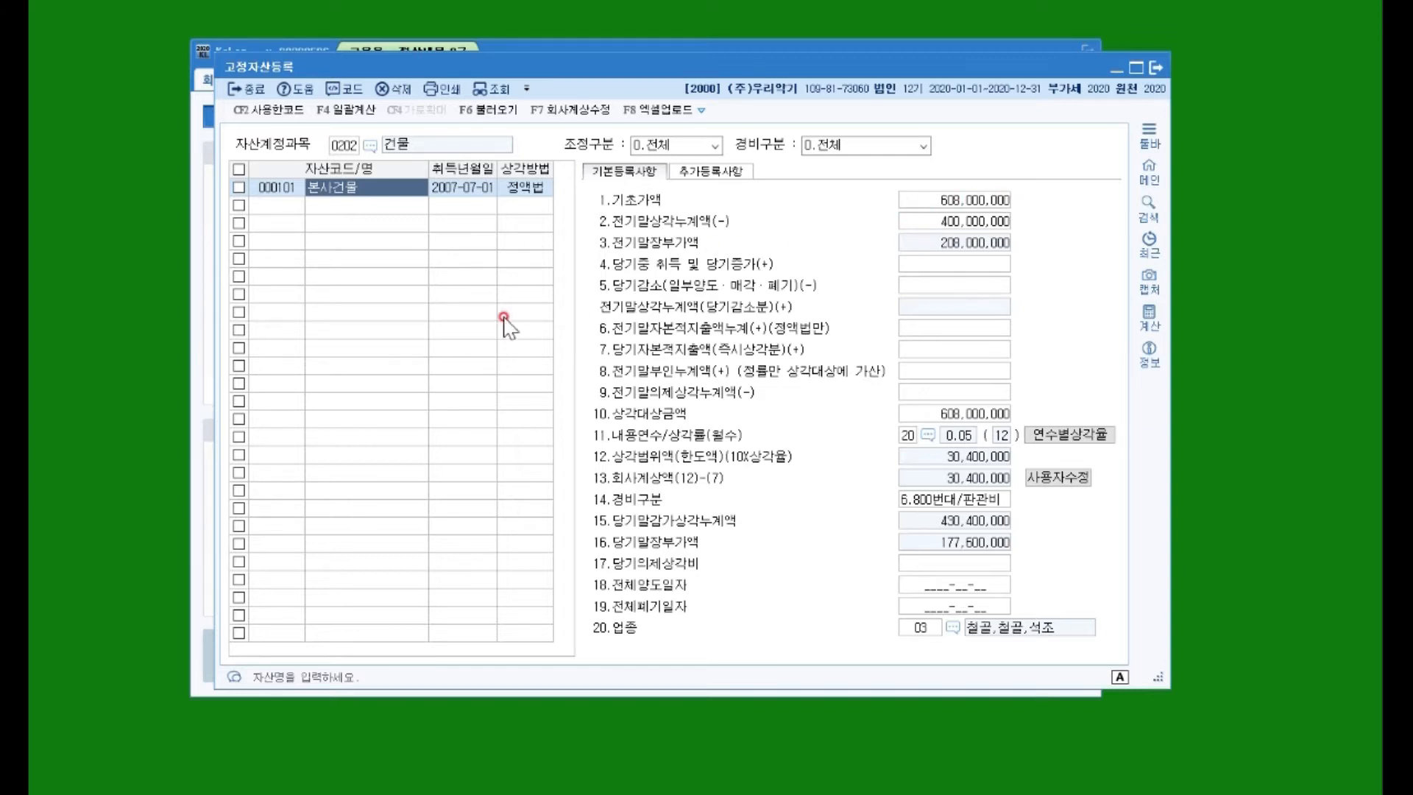
{"action": "left_click", "coordinate": [949, 265]}
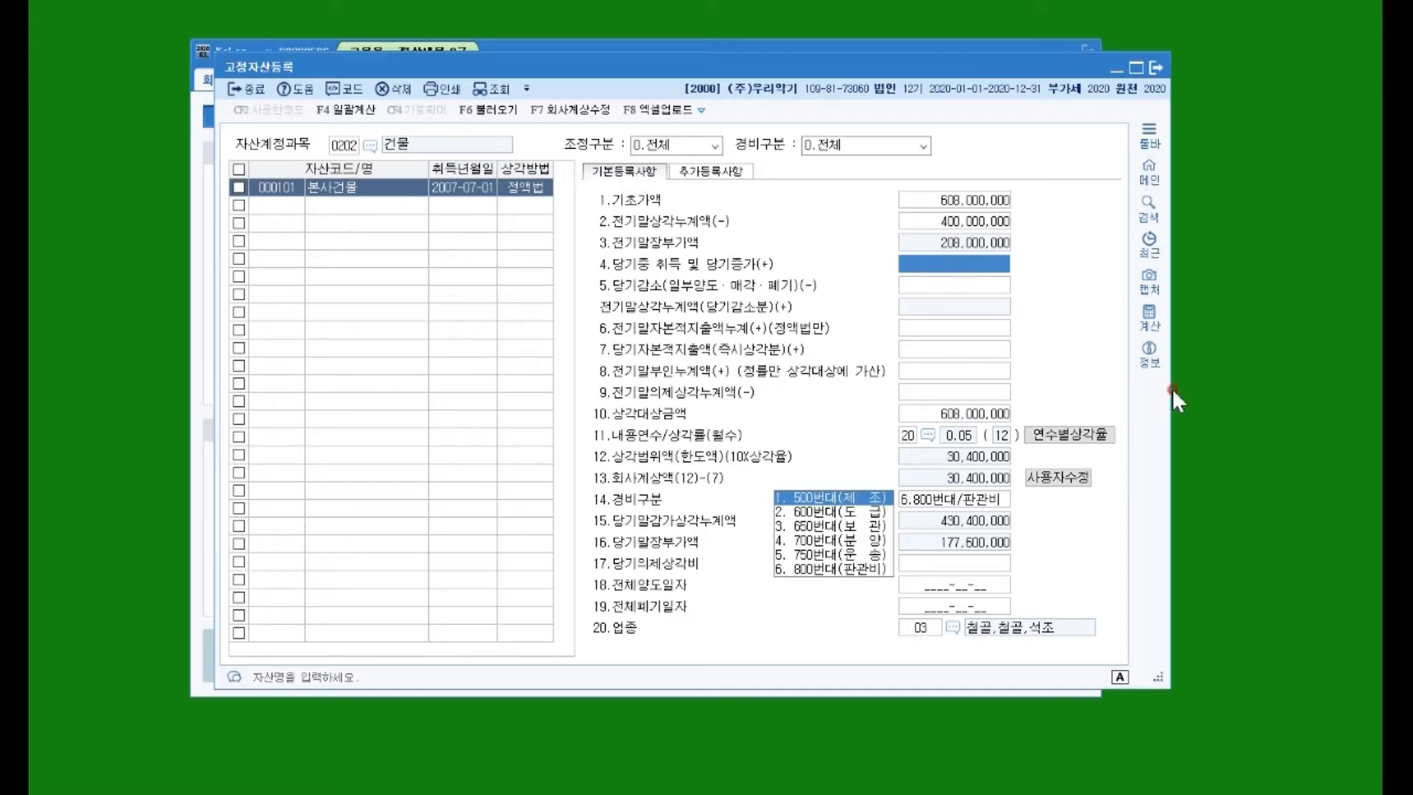
{"action": "left_click", "coordinate": [1253, 556]}
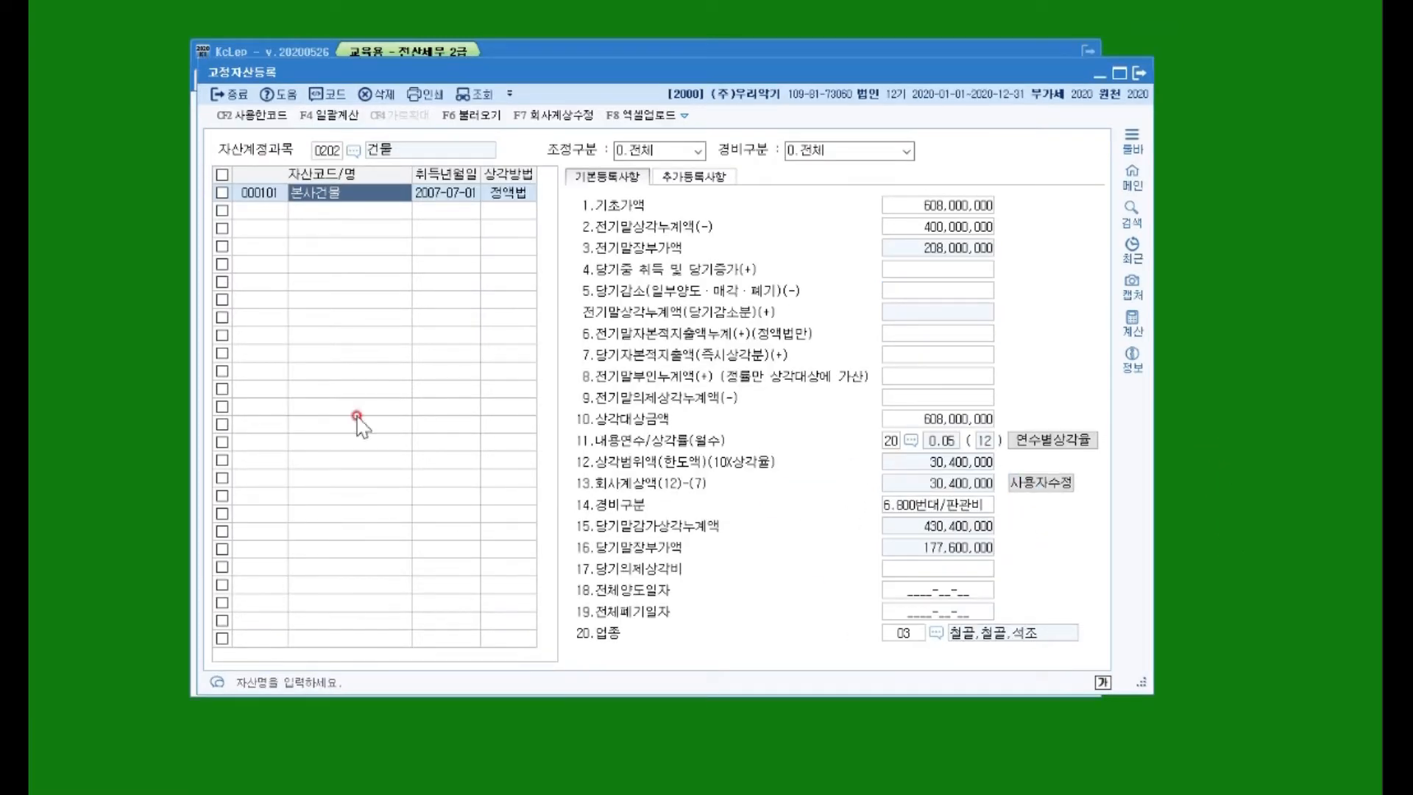
Look up the 기계장치 (0206) account and review the registered depreciation details of 프레스
{"action": "left_click", "coordinate": [354, 150]}
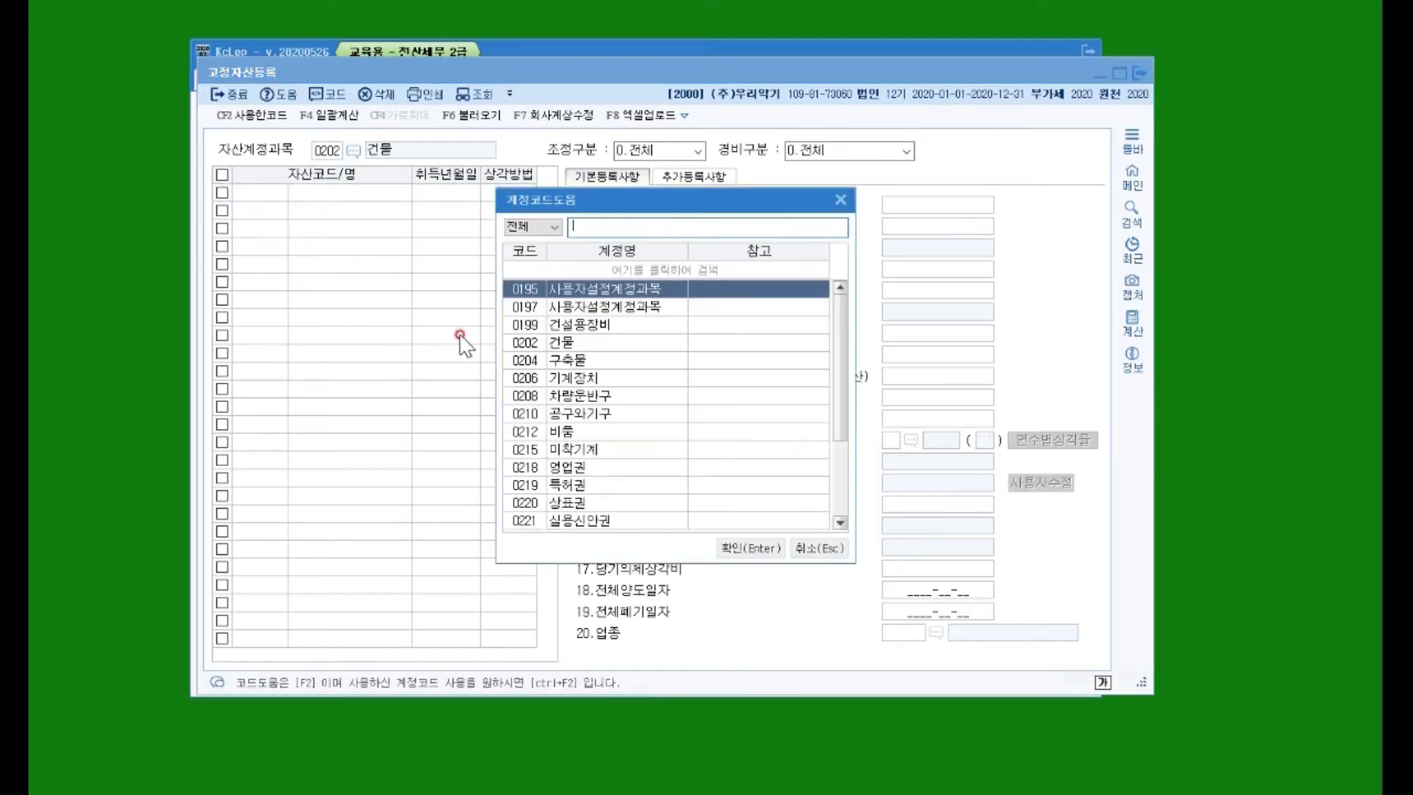
{"action": "double_click", "coordinate": [559, 378]}
{"action": "left_click", "coordinate": [1069, 480]}
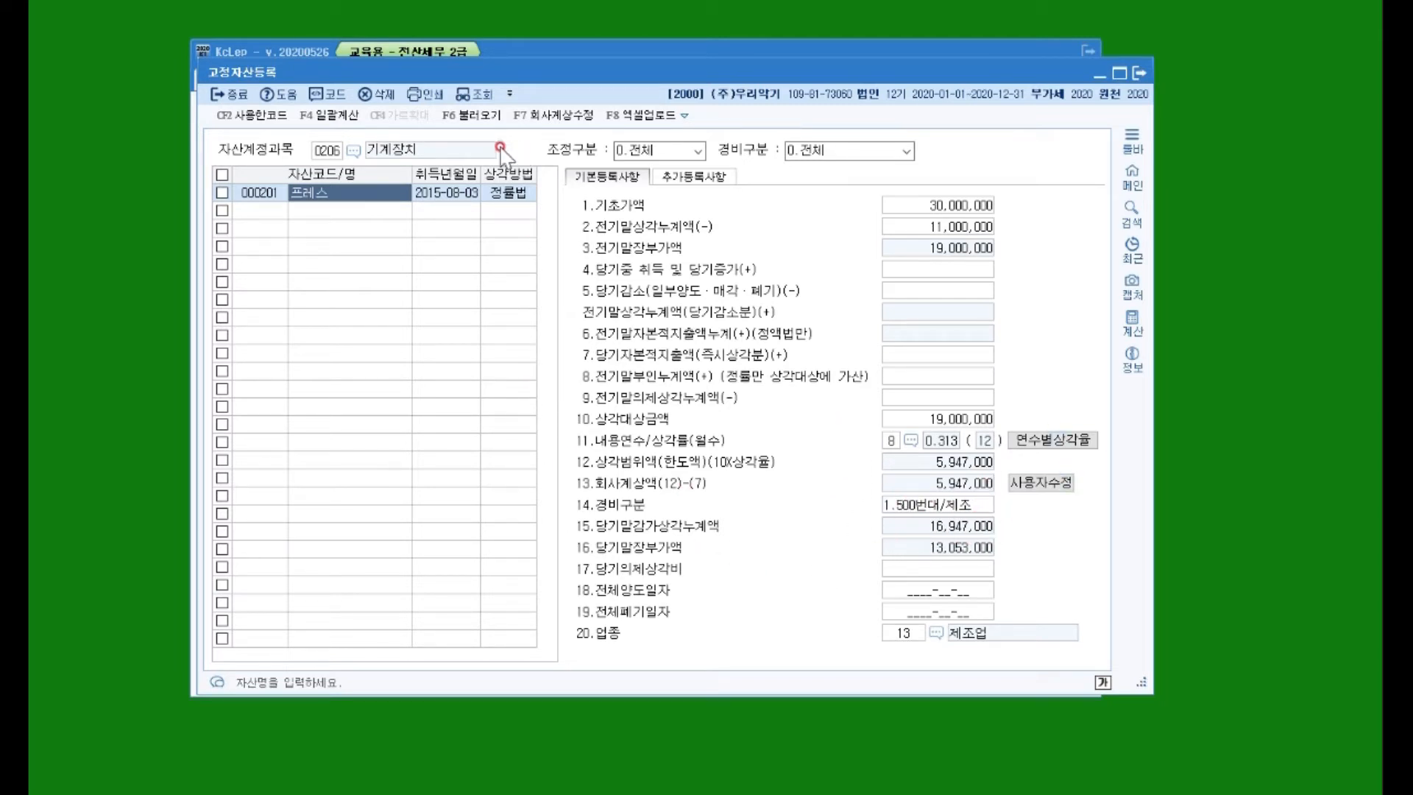
Look up the 차량운반구 (0208) account and review the registered details of 화물차 and 승용차
{"action": "left_click", "coordinate": [353, 151]}
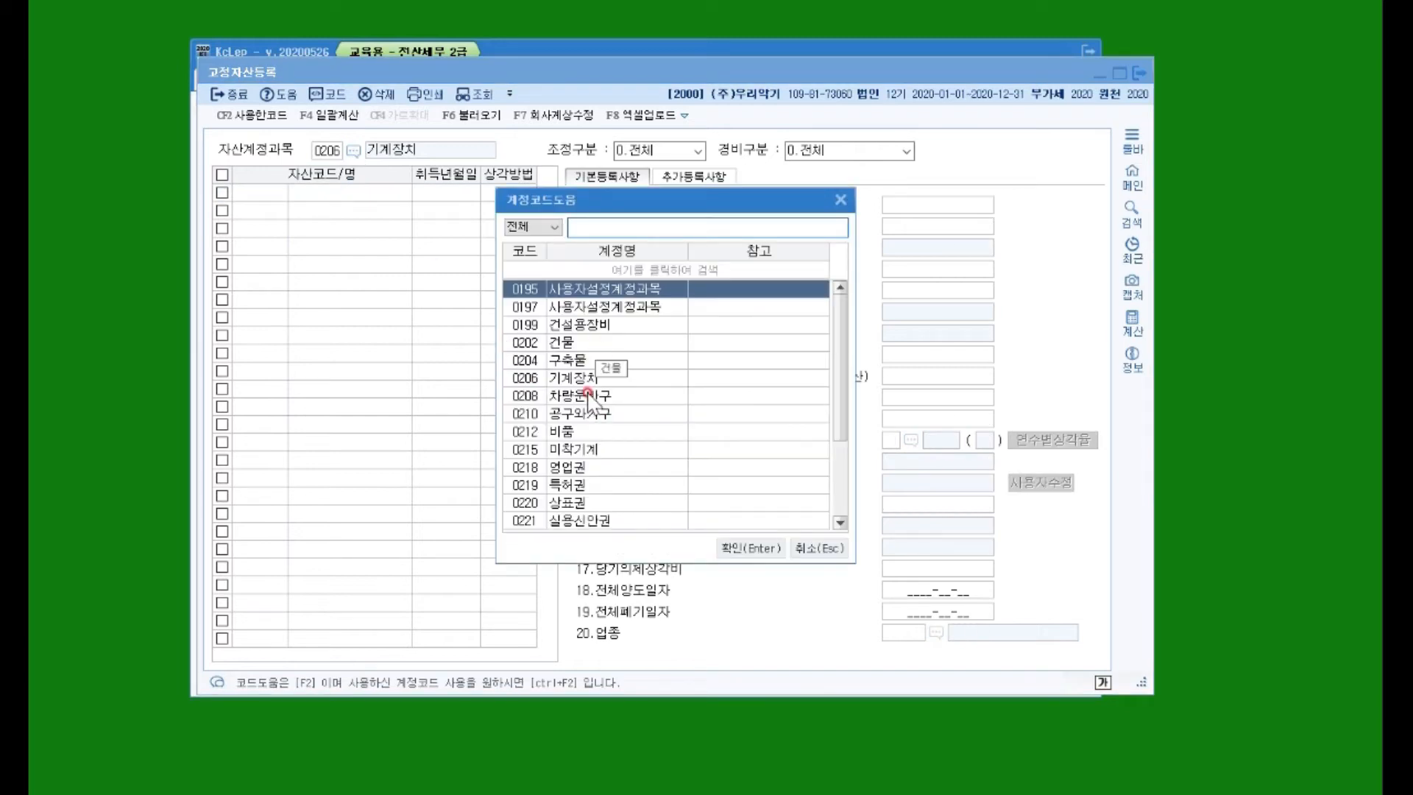
{"action": "double_click", "coordinate": [589, 397]}
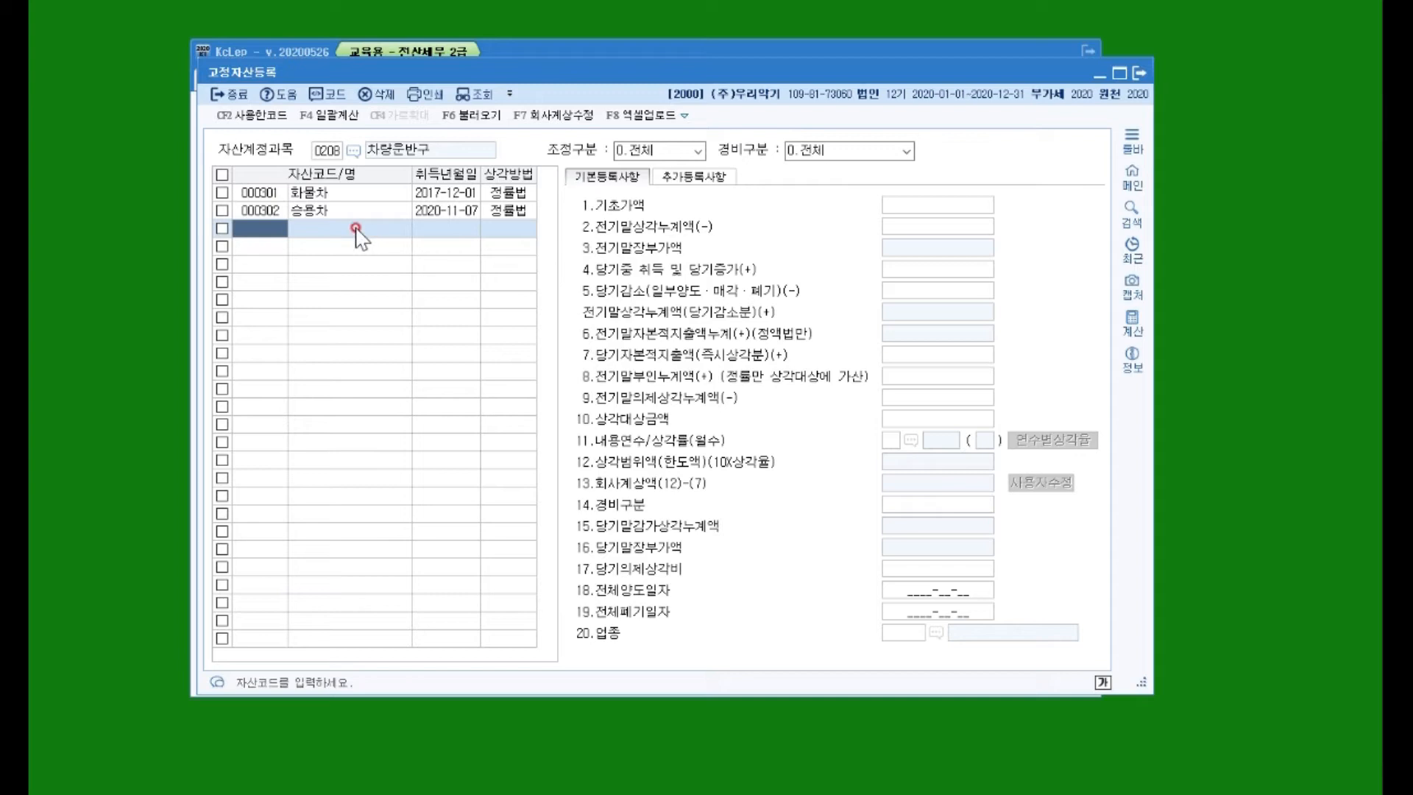
{"action": "left_click", "coordinate": [343, 193]}
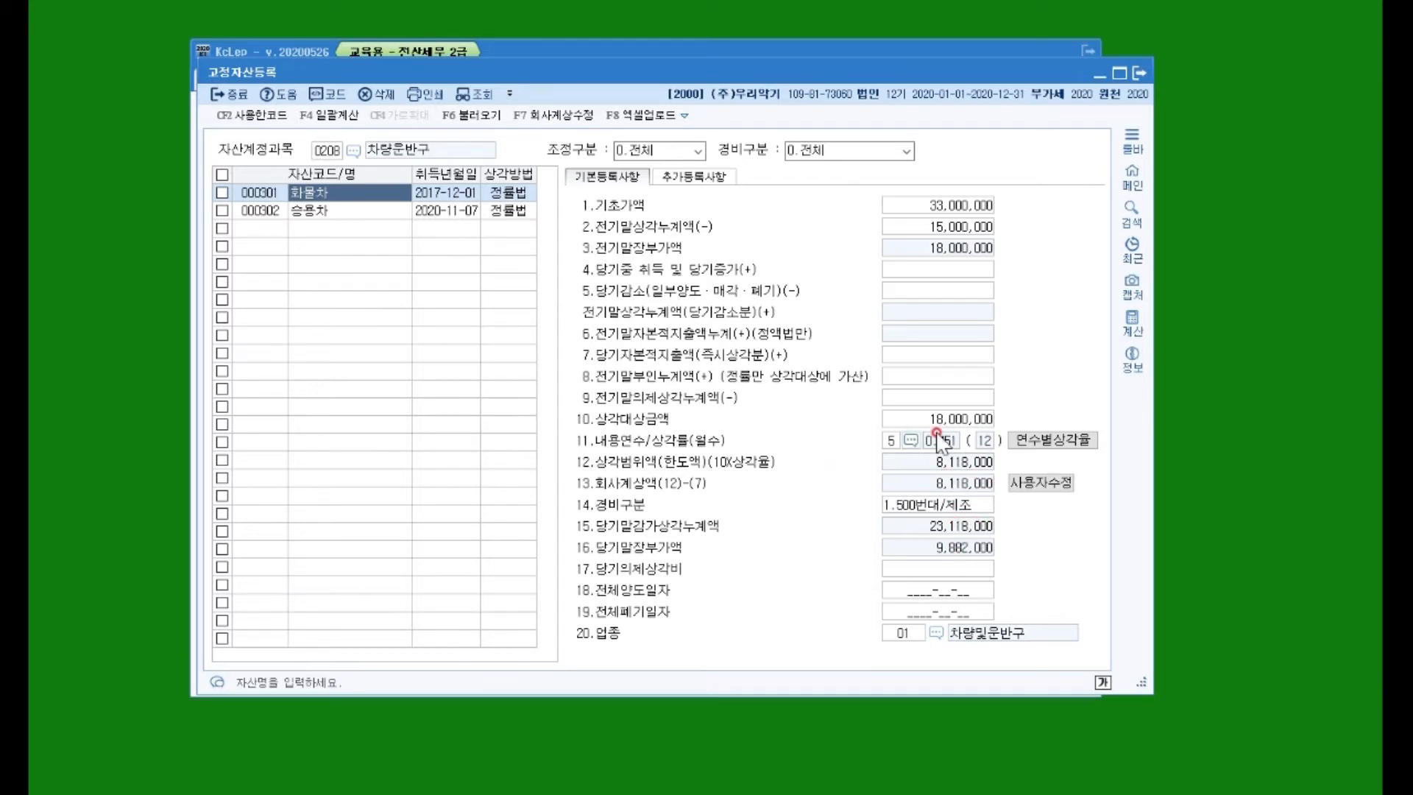
{"action": "left_click", "coordinate": [296, 211]}
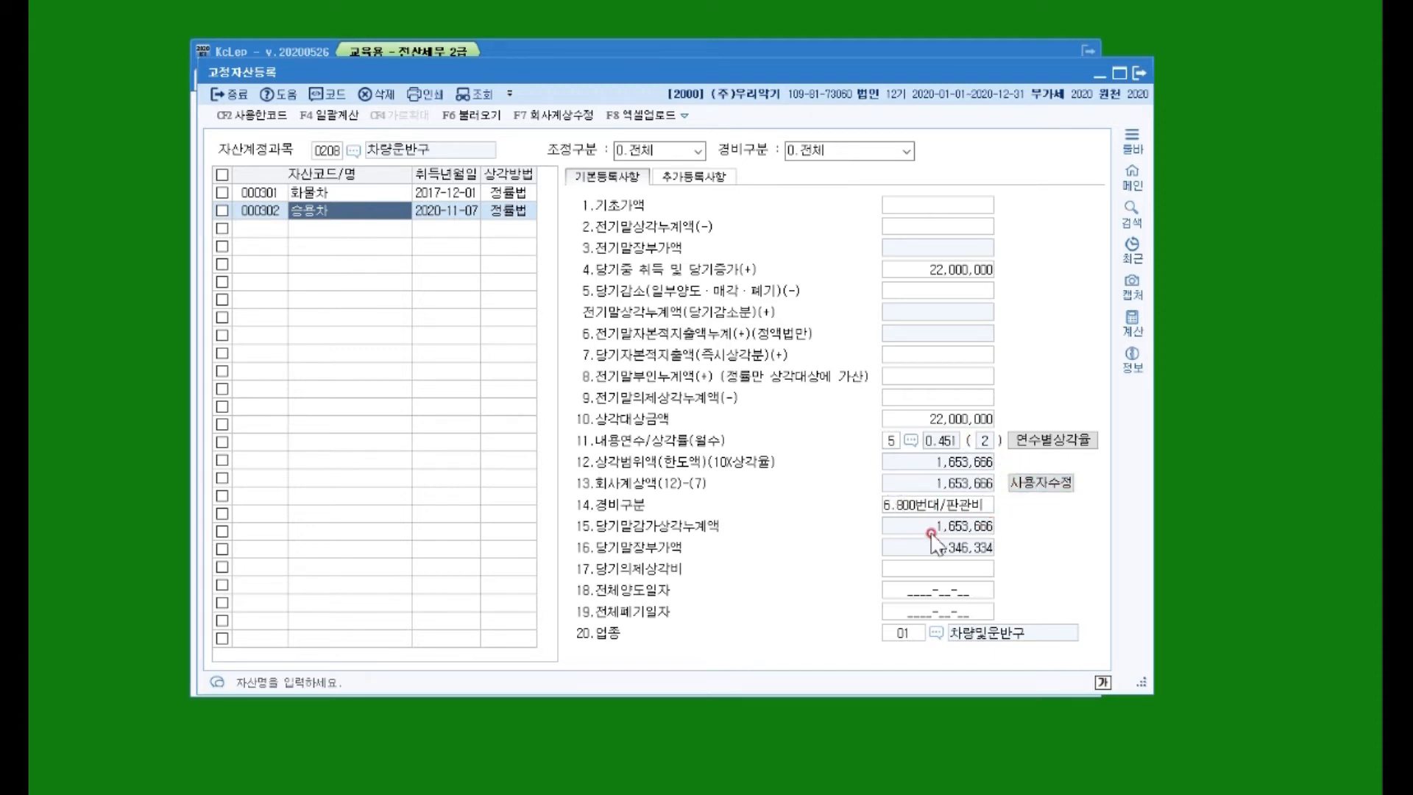
Look up the 비품 (0212) account and review the registered acquisition, depreciation and expense details of 컴퓨터
{"action": "double_click", "coordinate": [344, 141]}
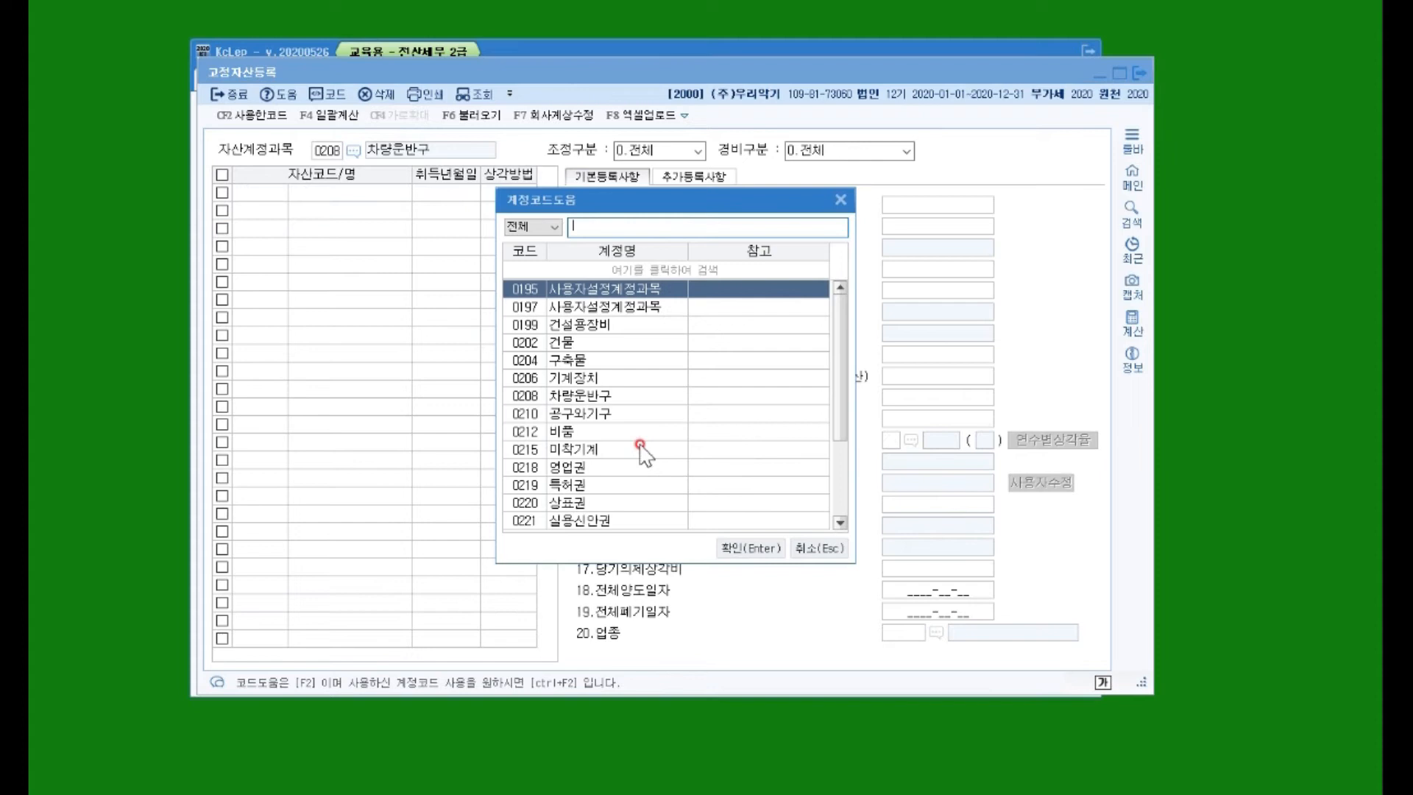
{"action": "double_click", "coordinate": [567, 445]}
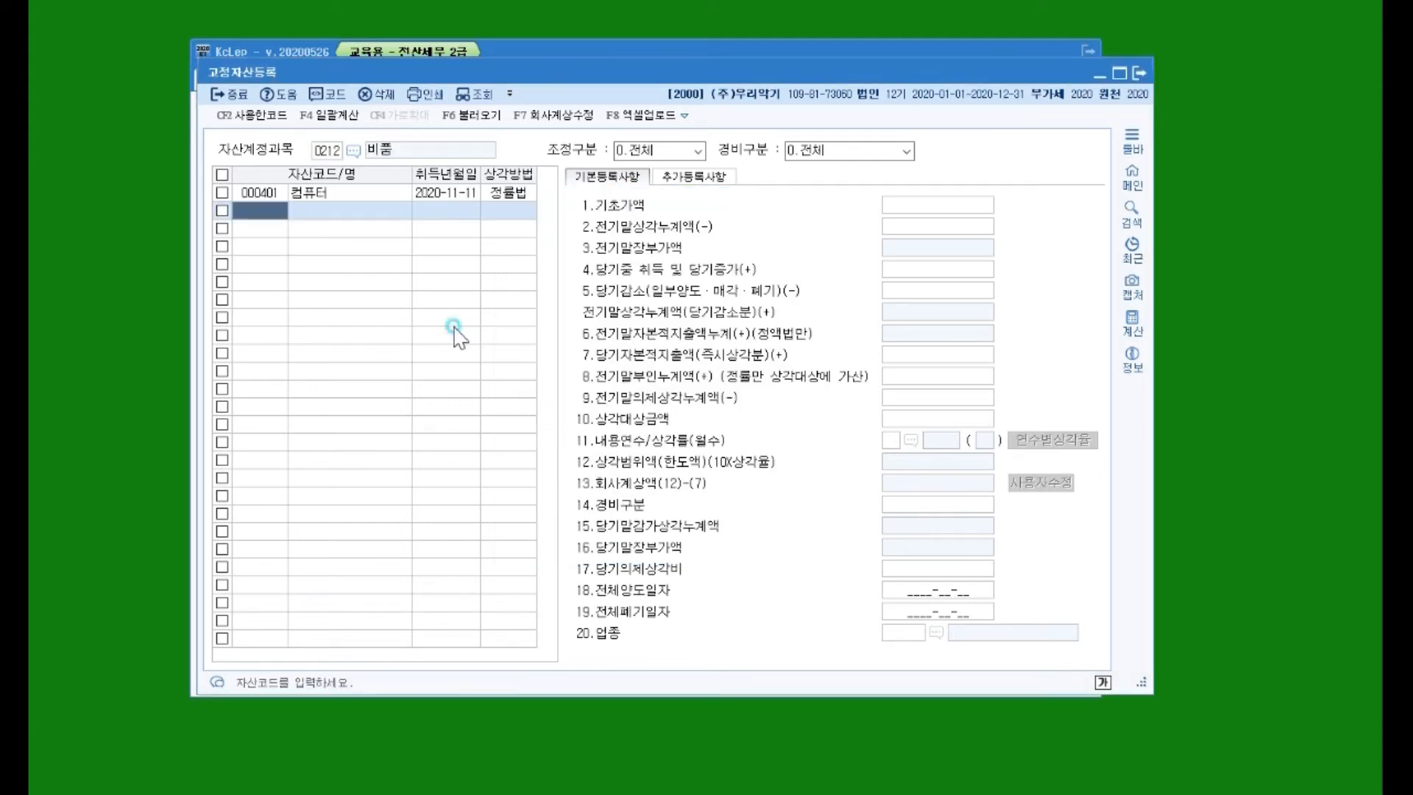
{"action": "left_click", "coordinate": [353, 196]}
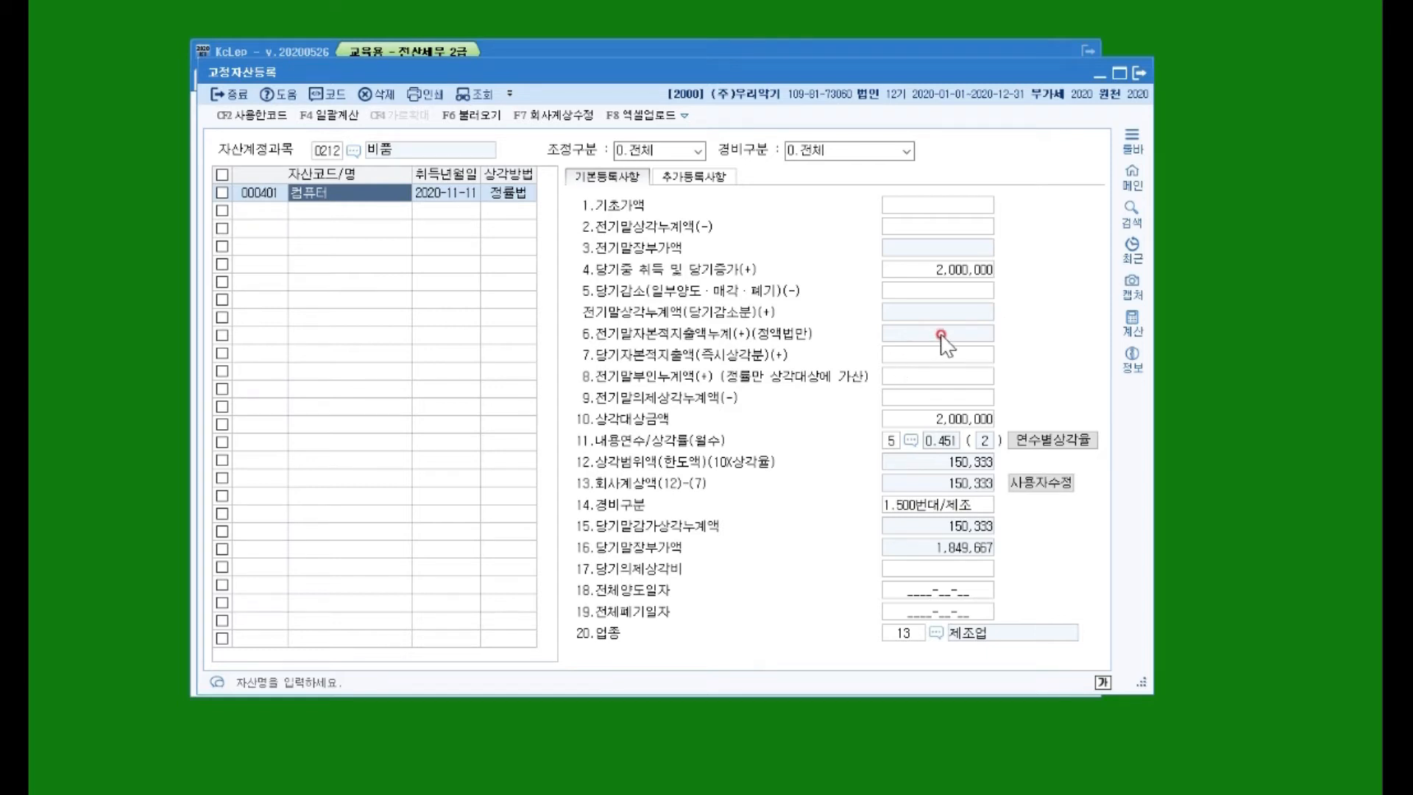
{"action": "left_click", "coordinate": [954, 506]}
{"action": "left_click", "coordinate": [353, 151]}
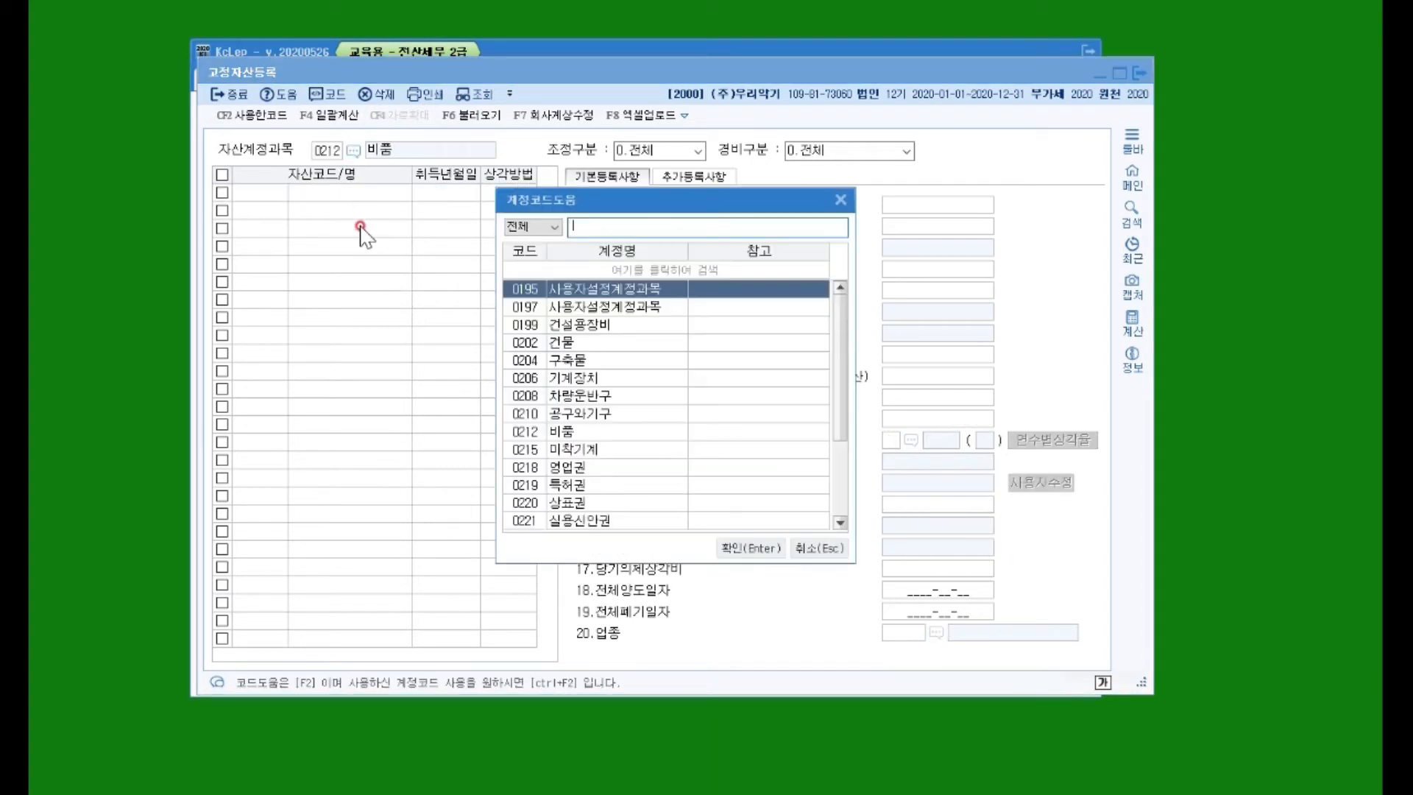
{"action": "double_click", "coordinate": [587, 432]}
{"action": "left_click", "coordinate": [364, 193]}
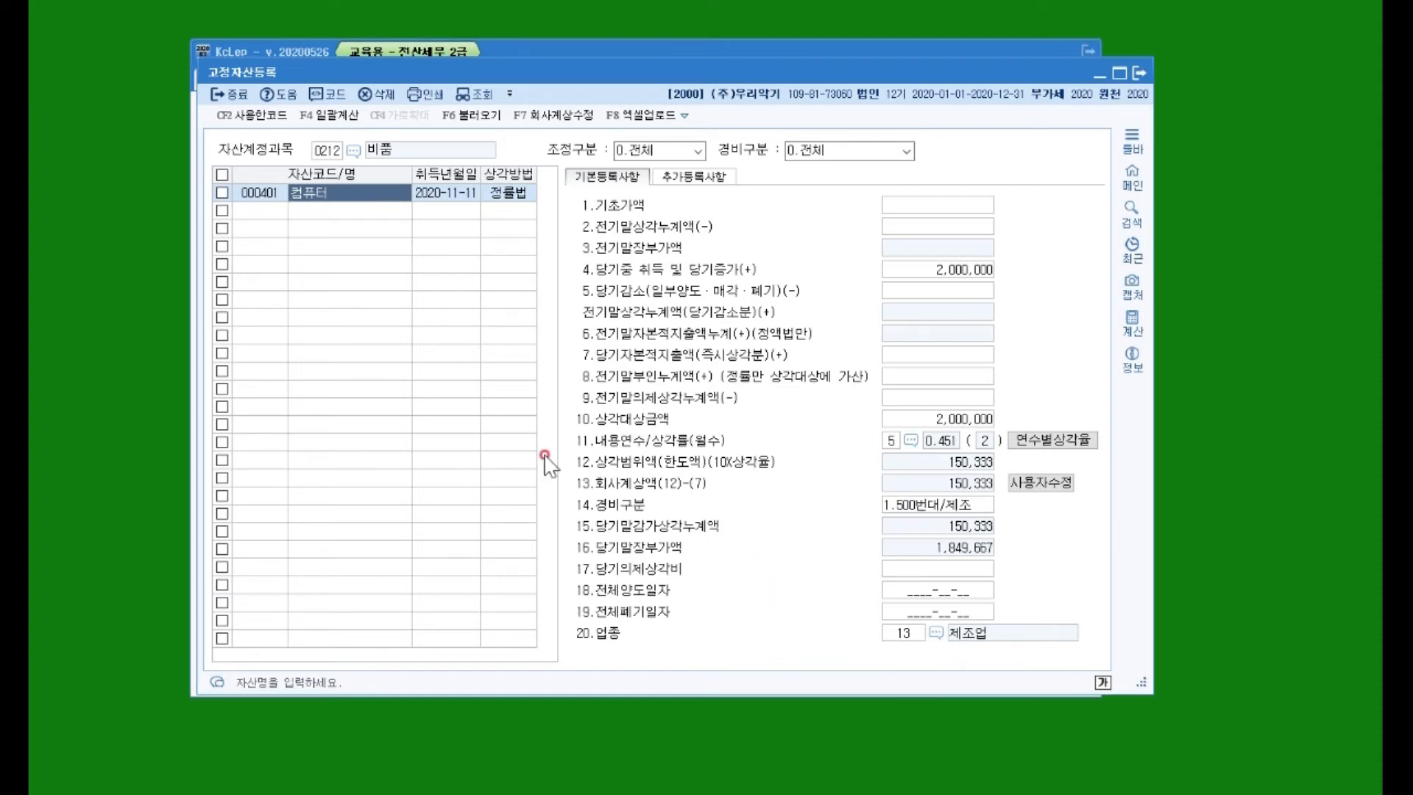
Look up the 특허권 (0219) account and review the registered details of 특허권A and 특허권B
{"action": "left_click", "coordinate": [354, 151]}
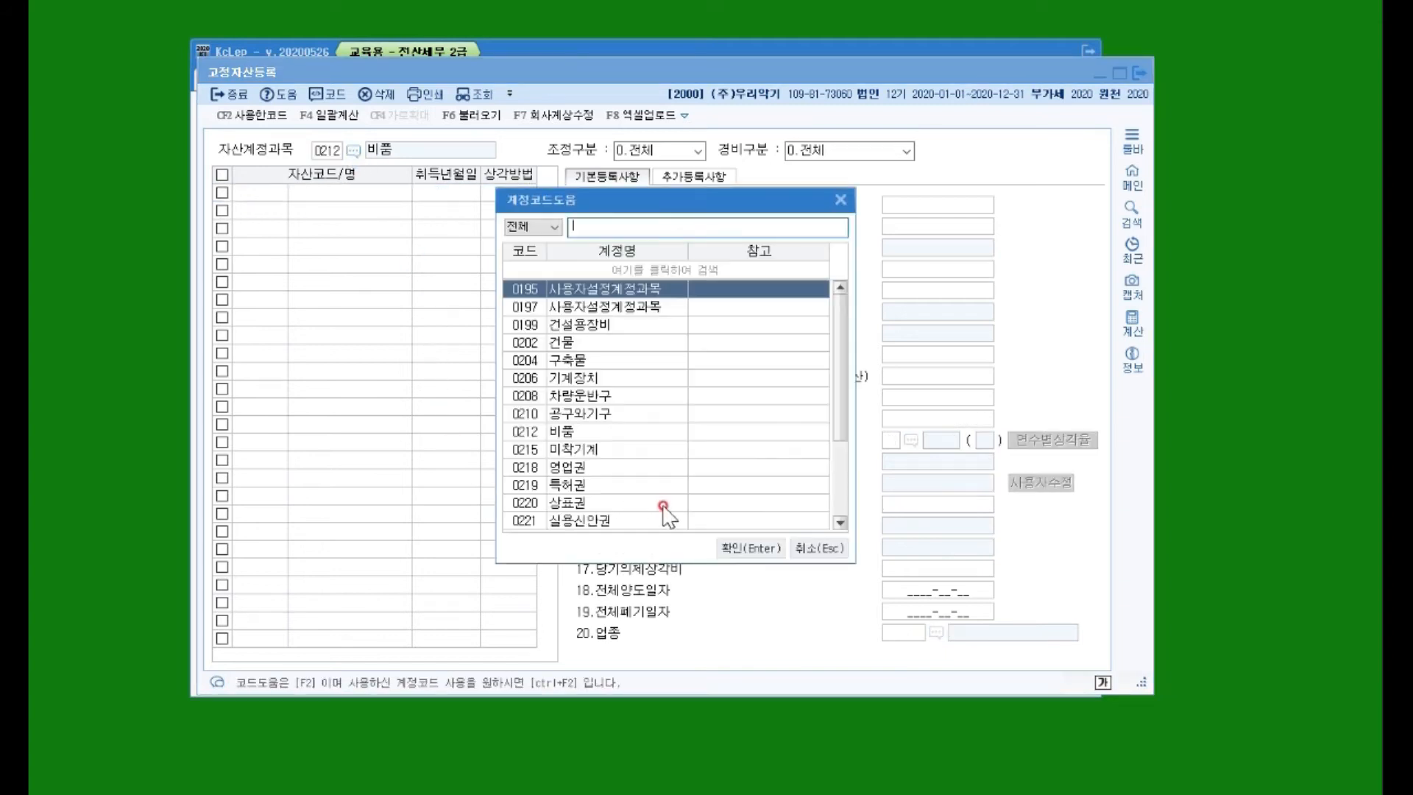
{"action": "double_click", "coordinate": [567, 484]}
{"action": "left_click", "coordinate": [329, 192]}
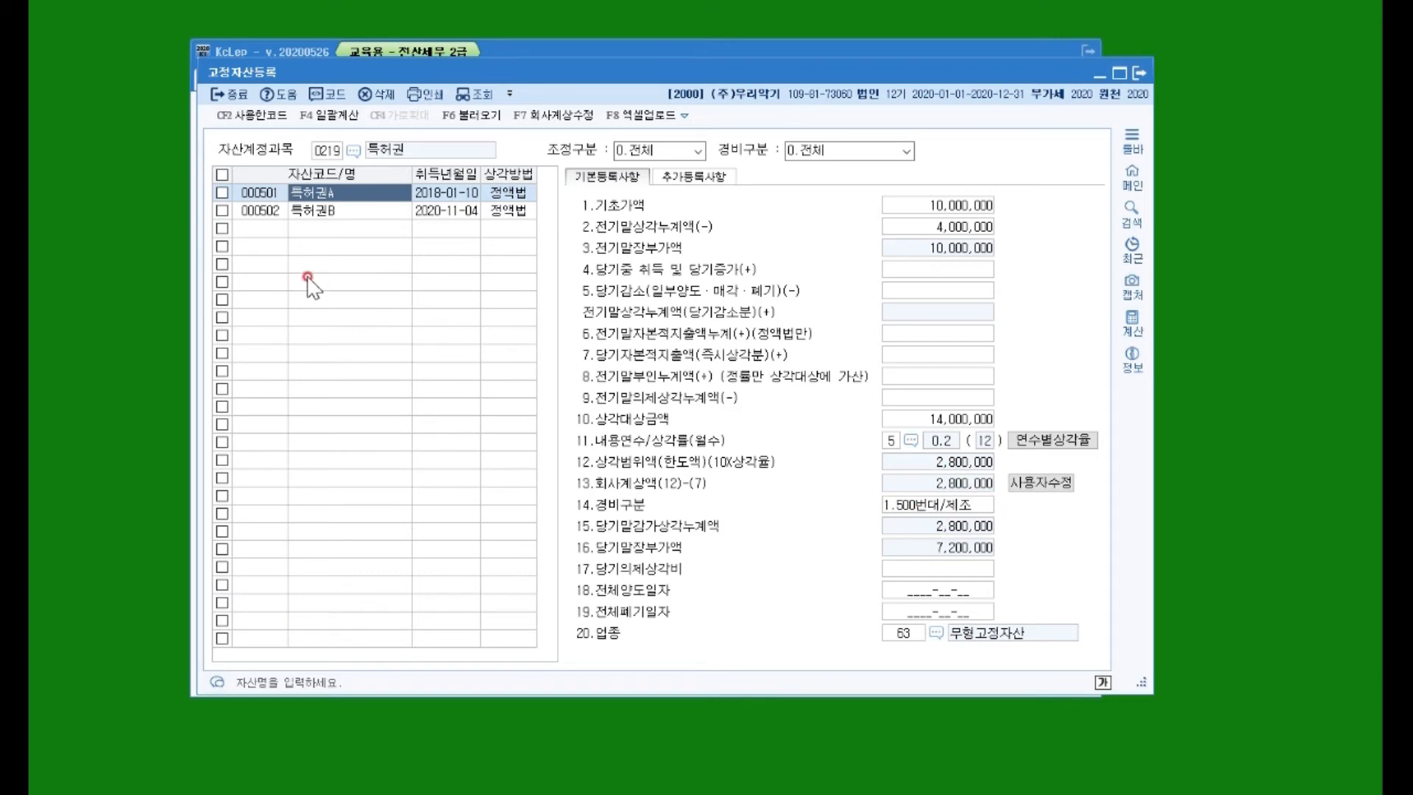
{"action": "left_click", "coordinate": [309, 212]}
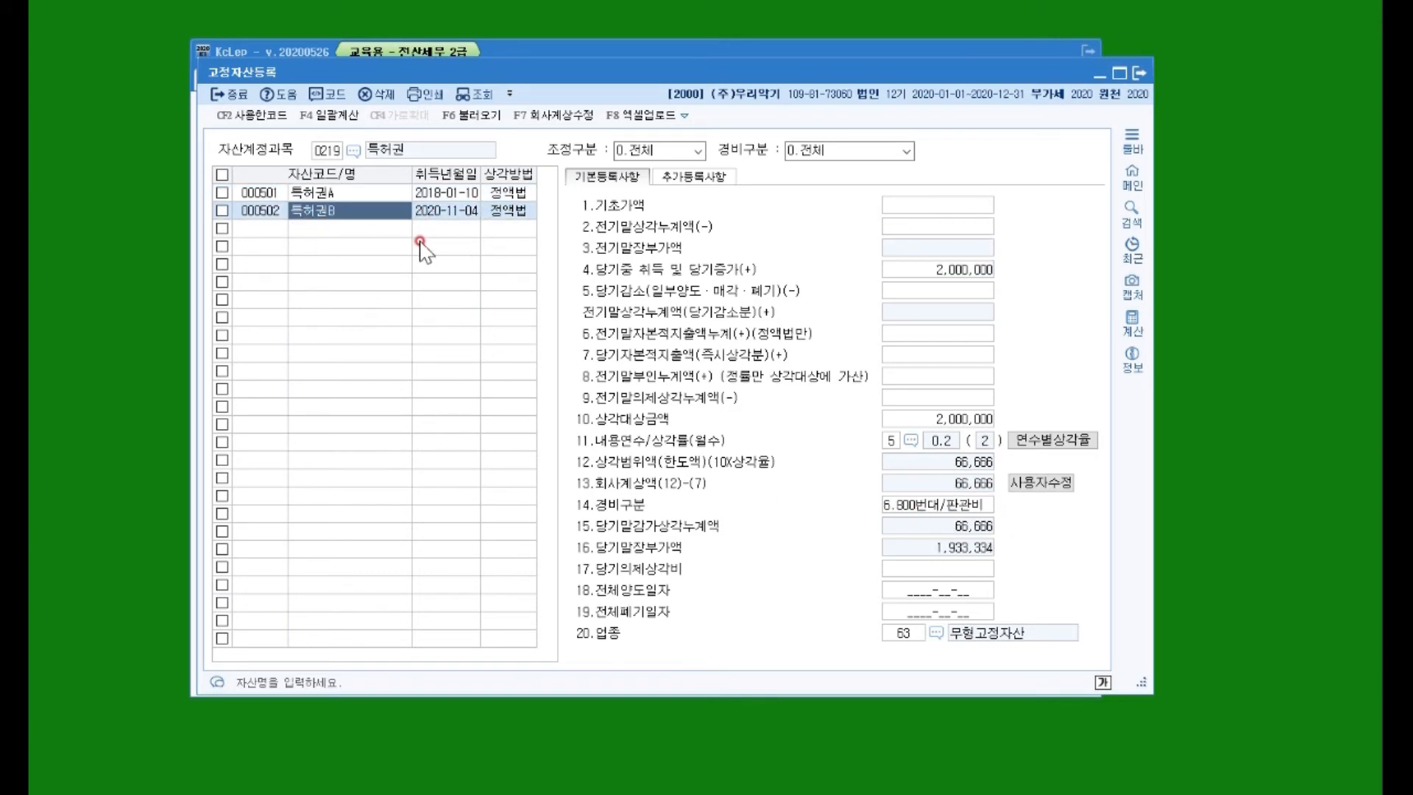